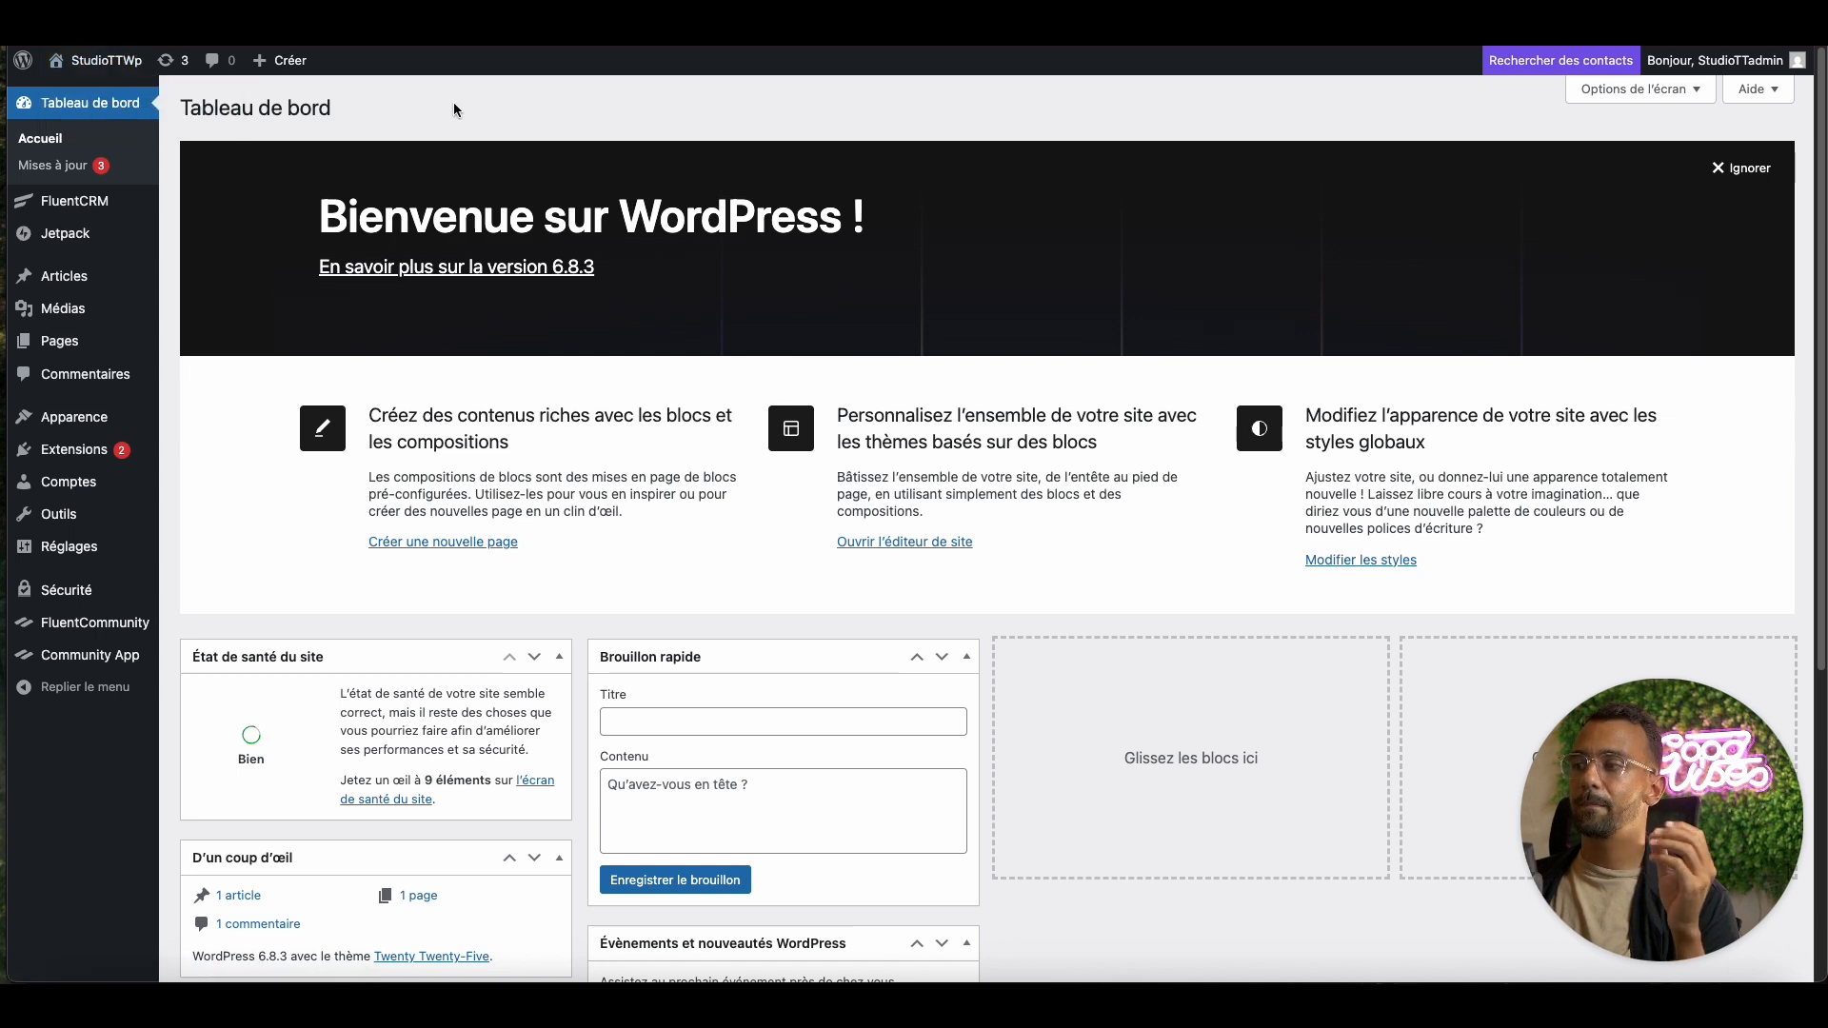
Open the community portal from the dashboard and scroll through the Flux feed posts
{"action": "mouse_move", "coordinate": [95, 60]}
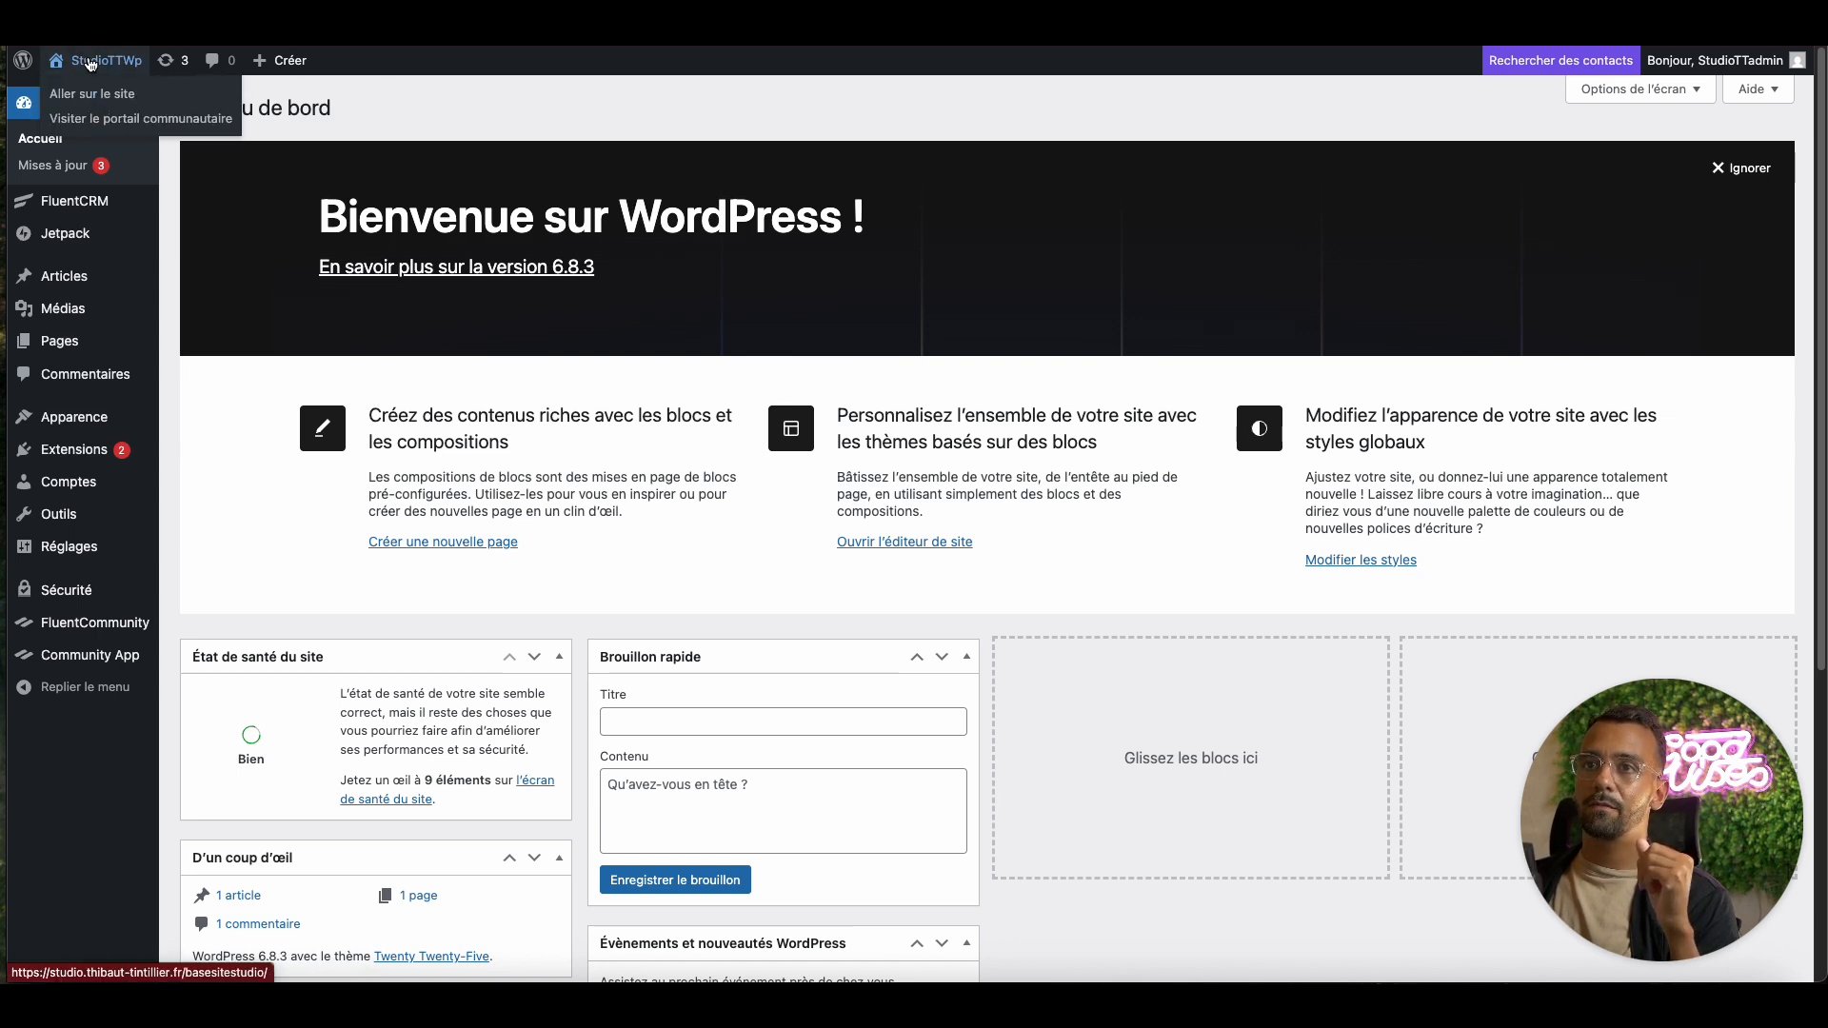
{"action": "left_click", "coordinate": [142, 120]}
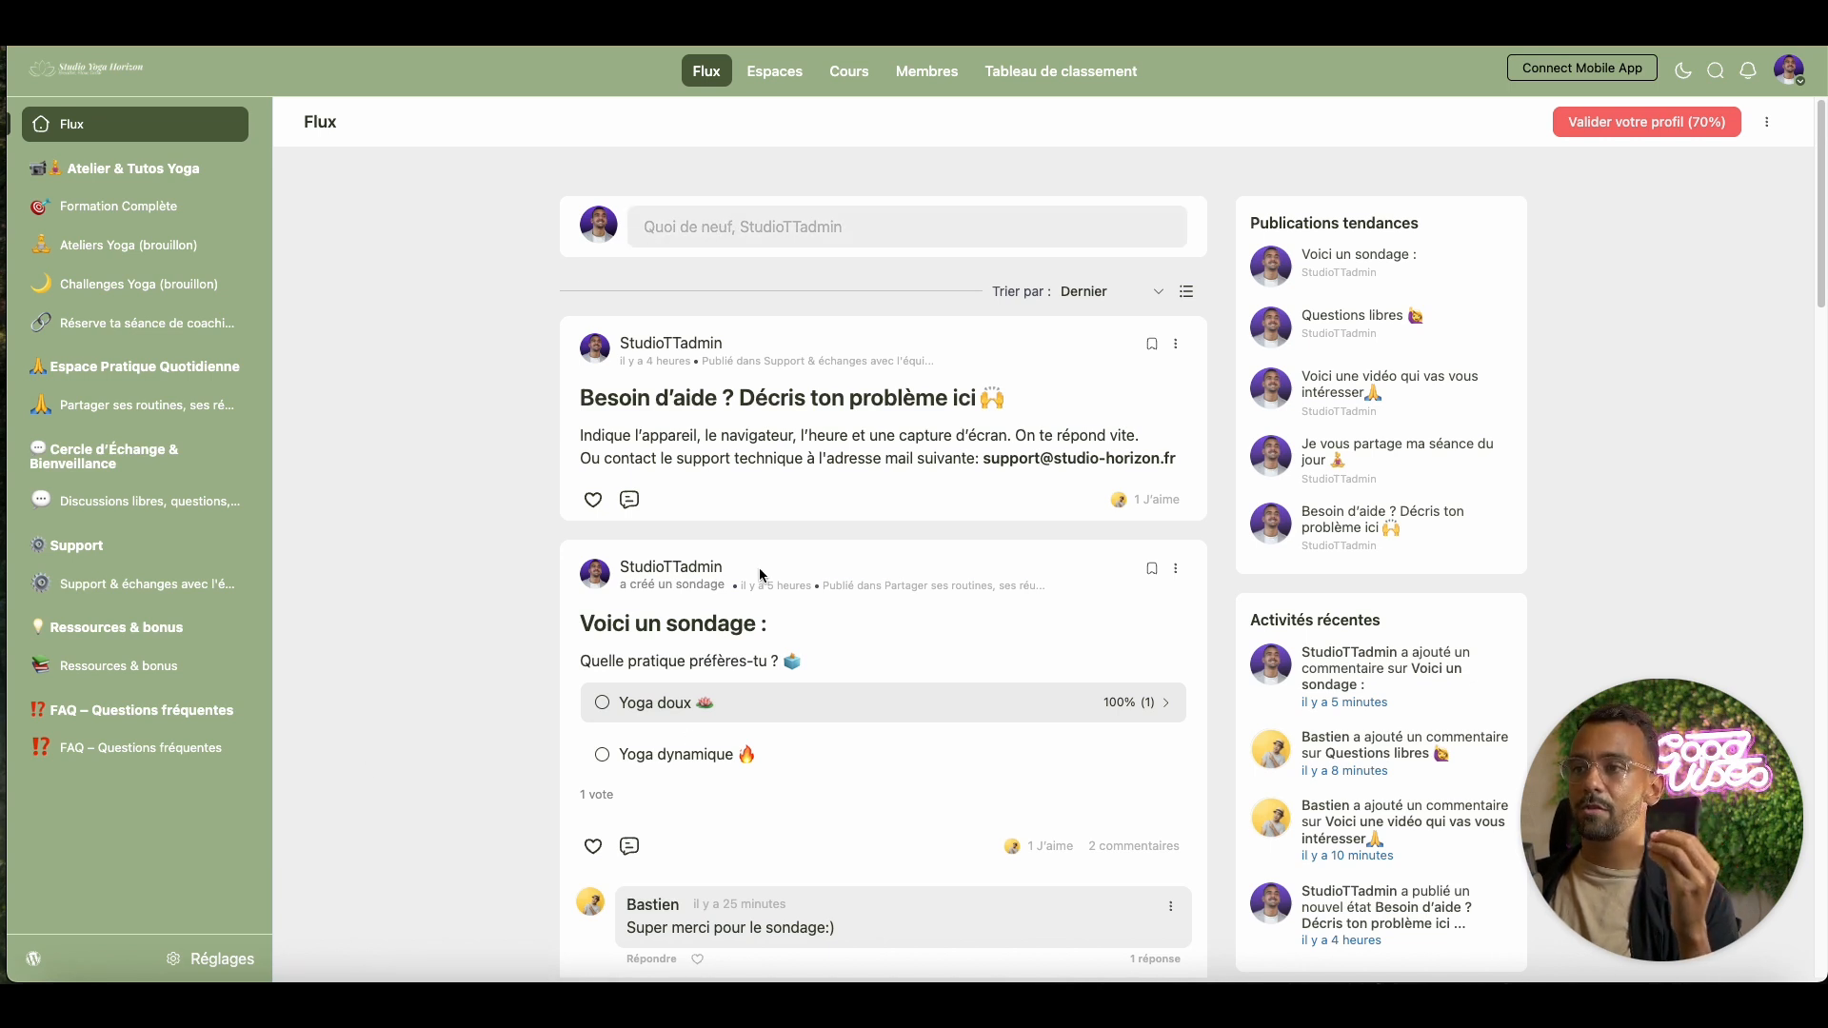
{"action": "scroll", "coordinate": [790, 591], "scroll_direction": "down", "scroll_amount": 3}
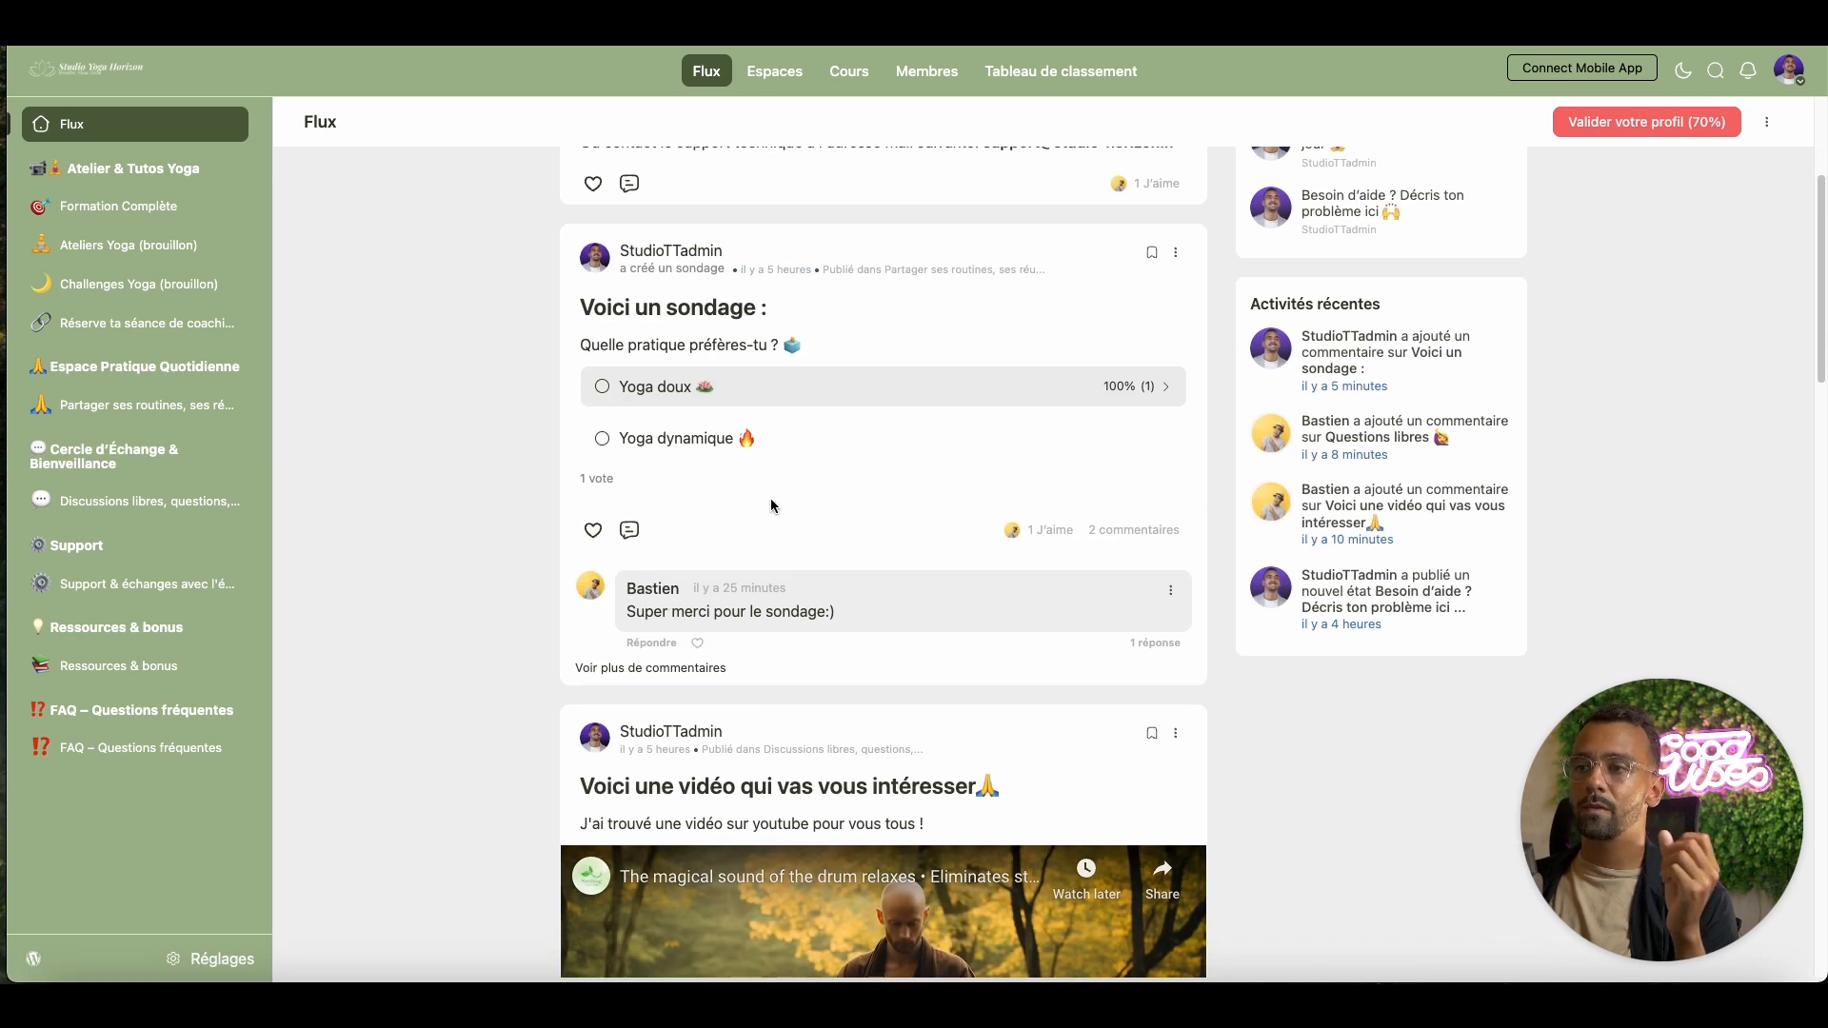
Open the portal Réglages on the Fonctionnalités et modules page
{"action": "left_click", "coordinate": [202, 962]}
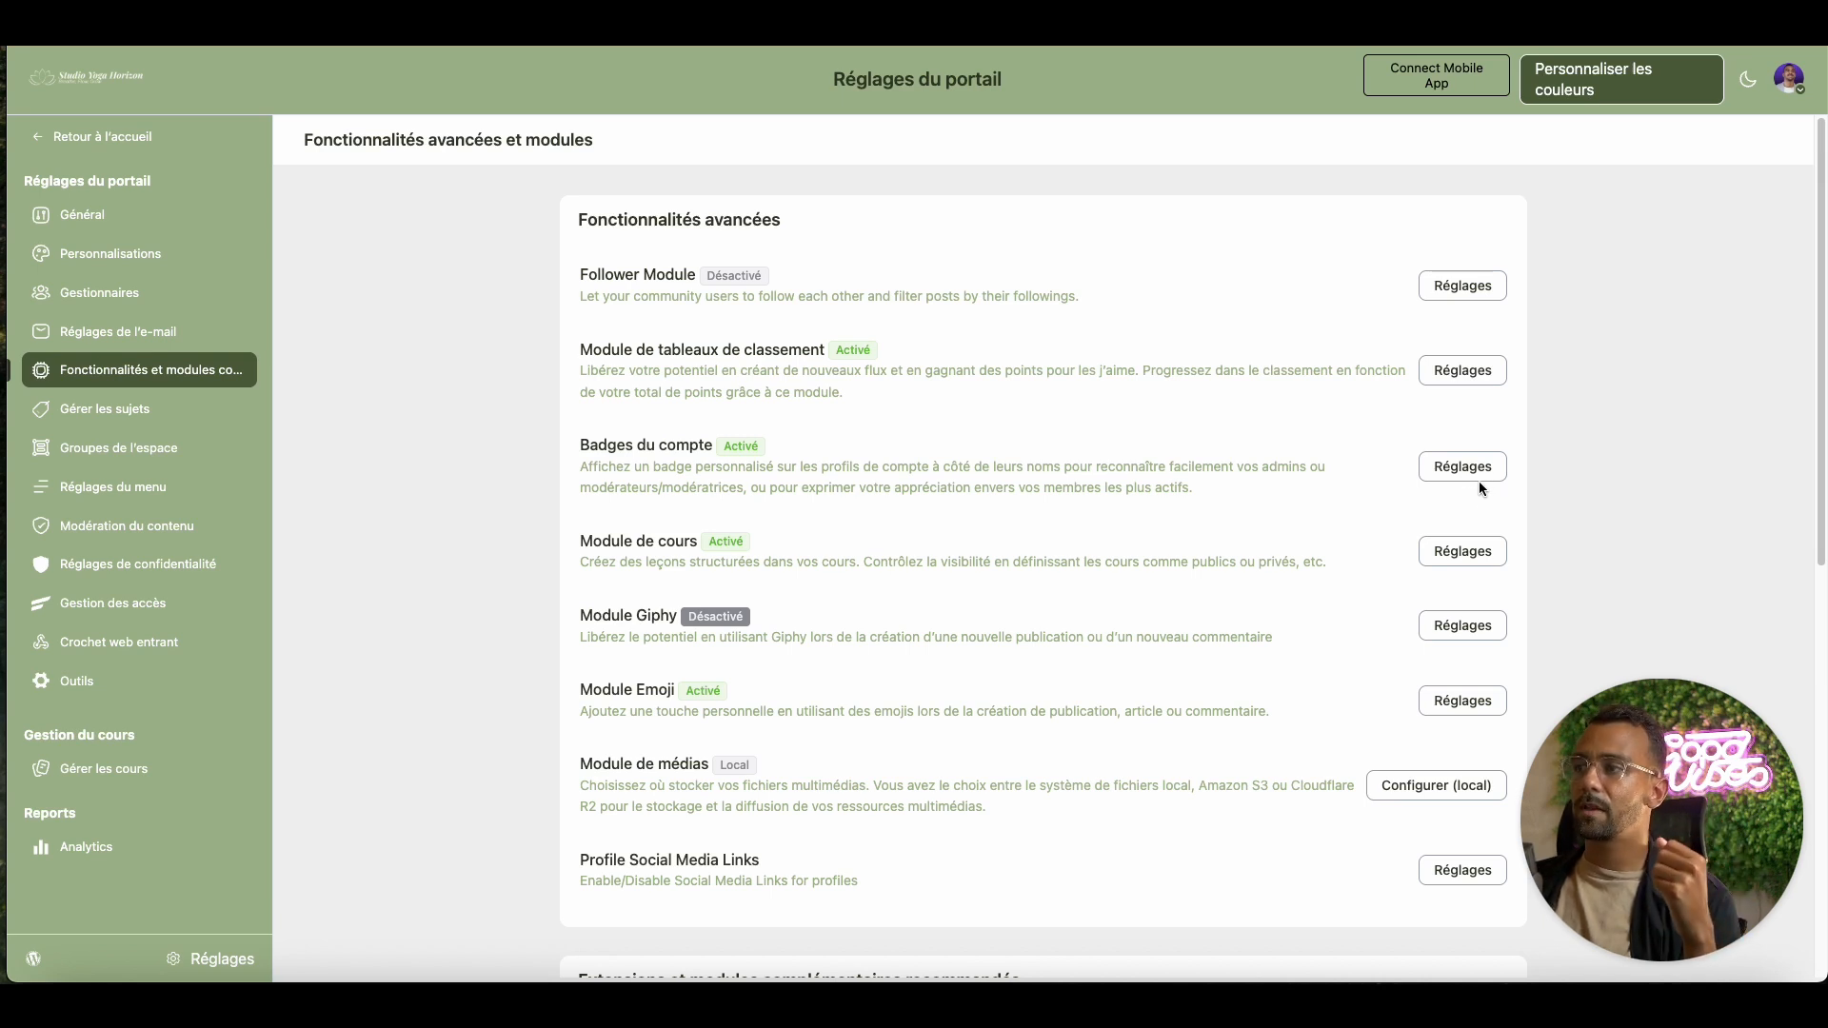
Toggle 'Activer le module de badge de compte' off and back on, then save the settings
{"action": "left_click", "coordinate": [1467, 471]}
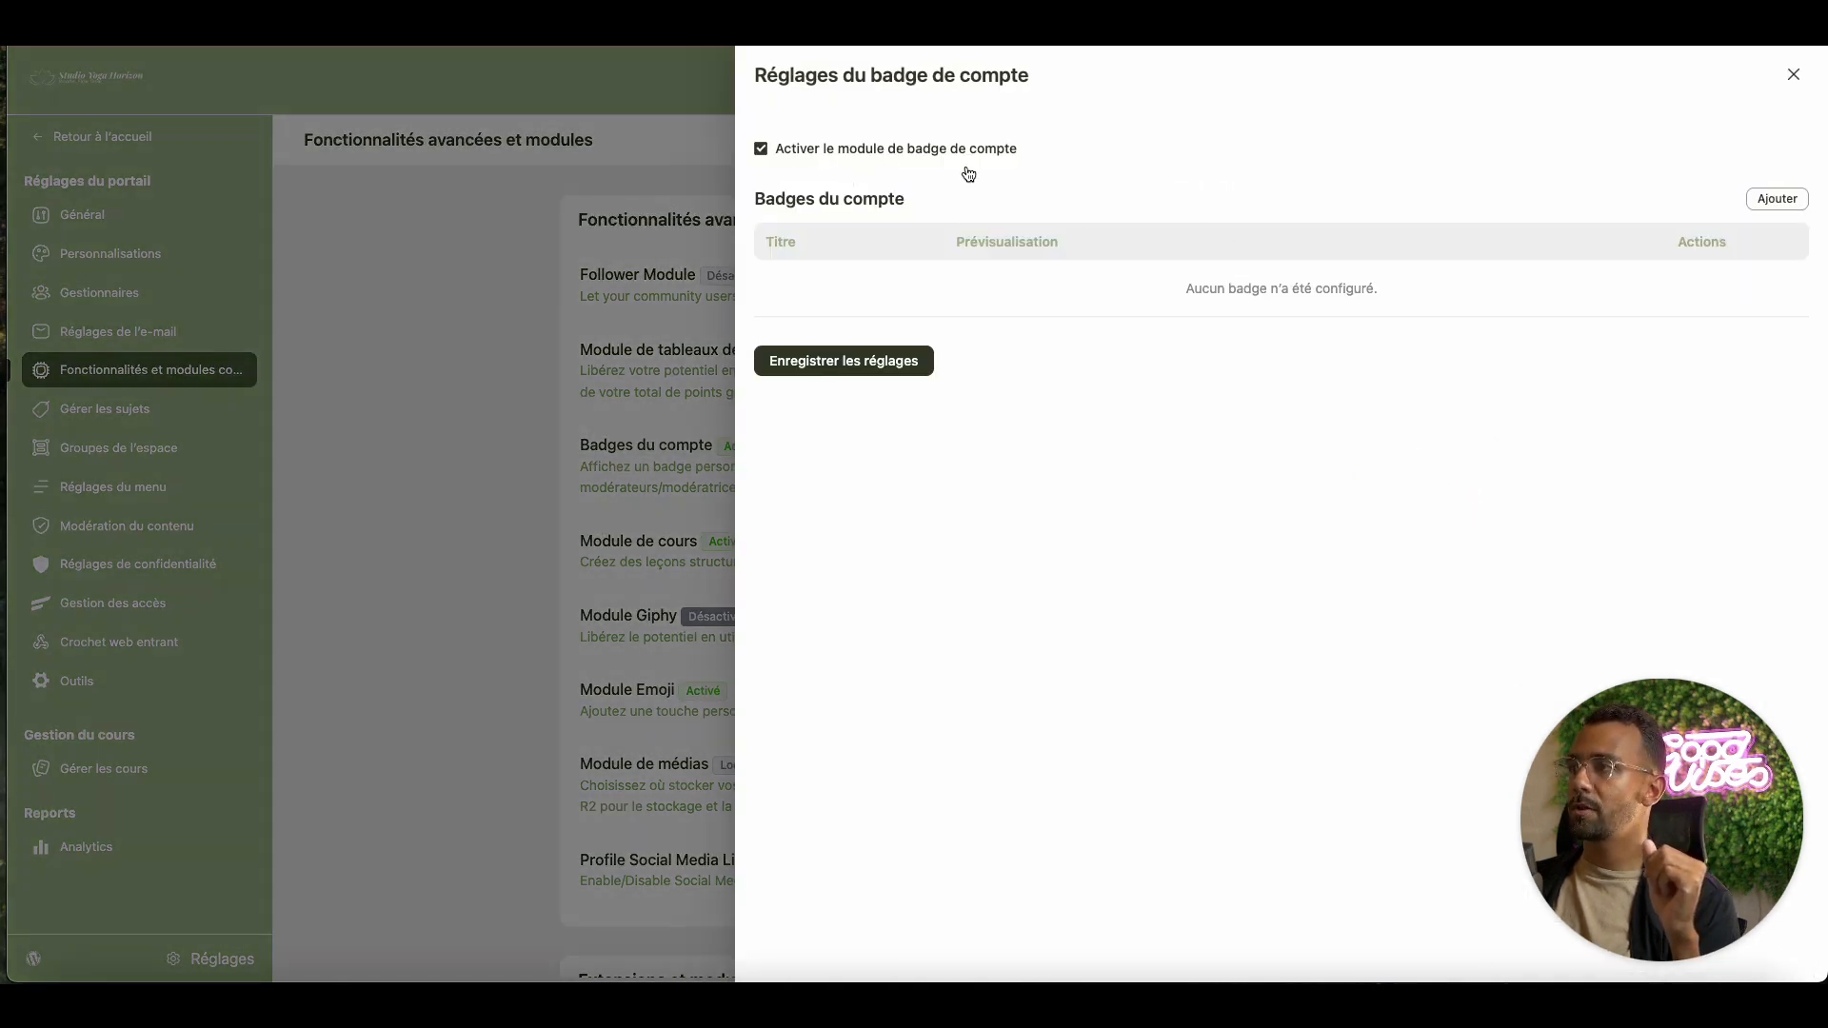
{"action": "left_click", "coordinate": [854, 151]}
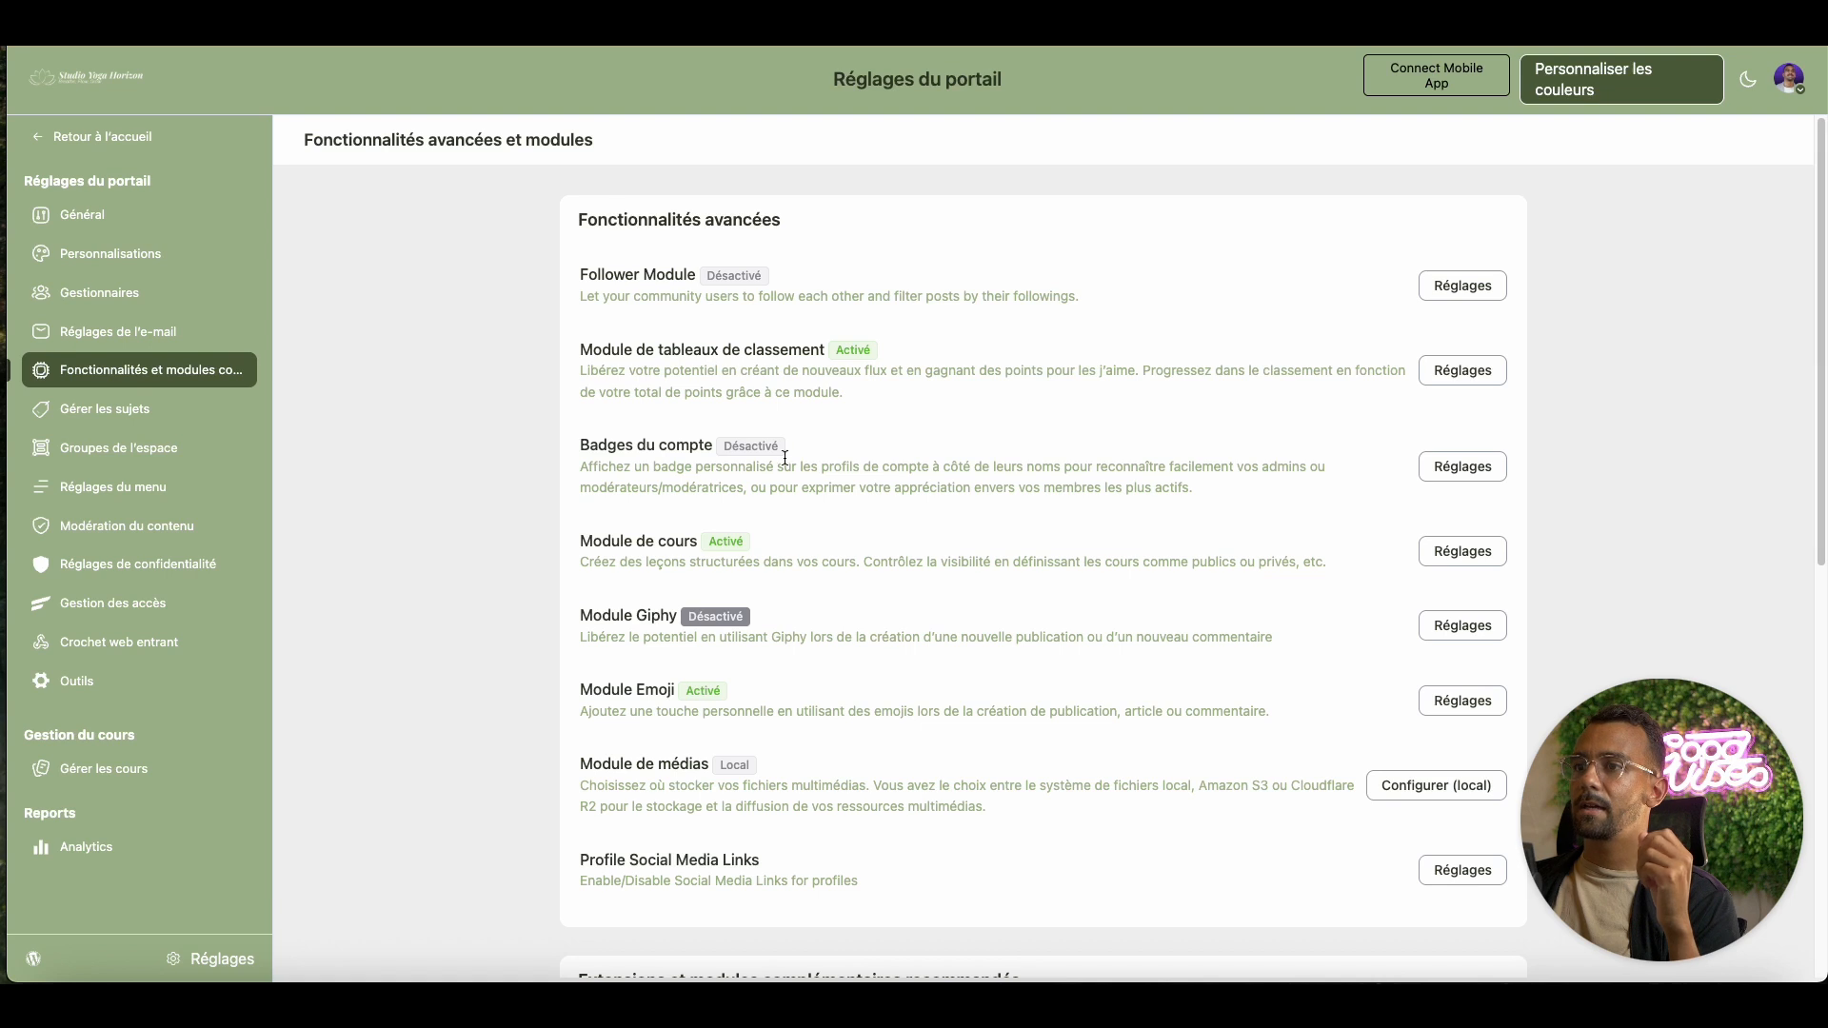
{"action": "left_click", "coordinate": [1436, 467]}
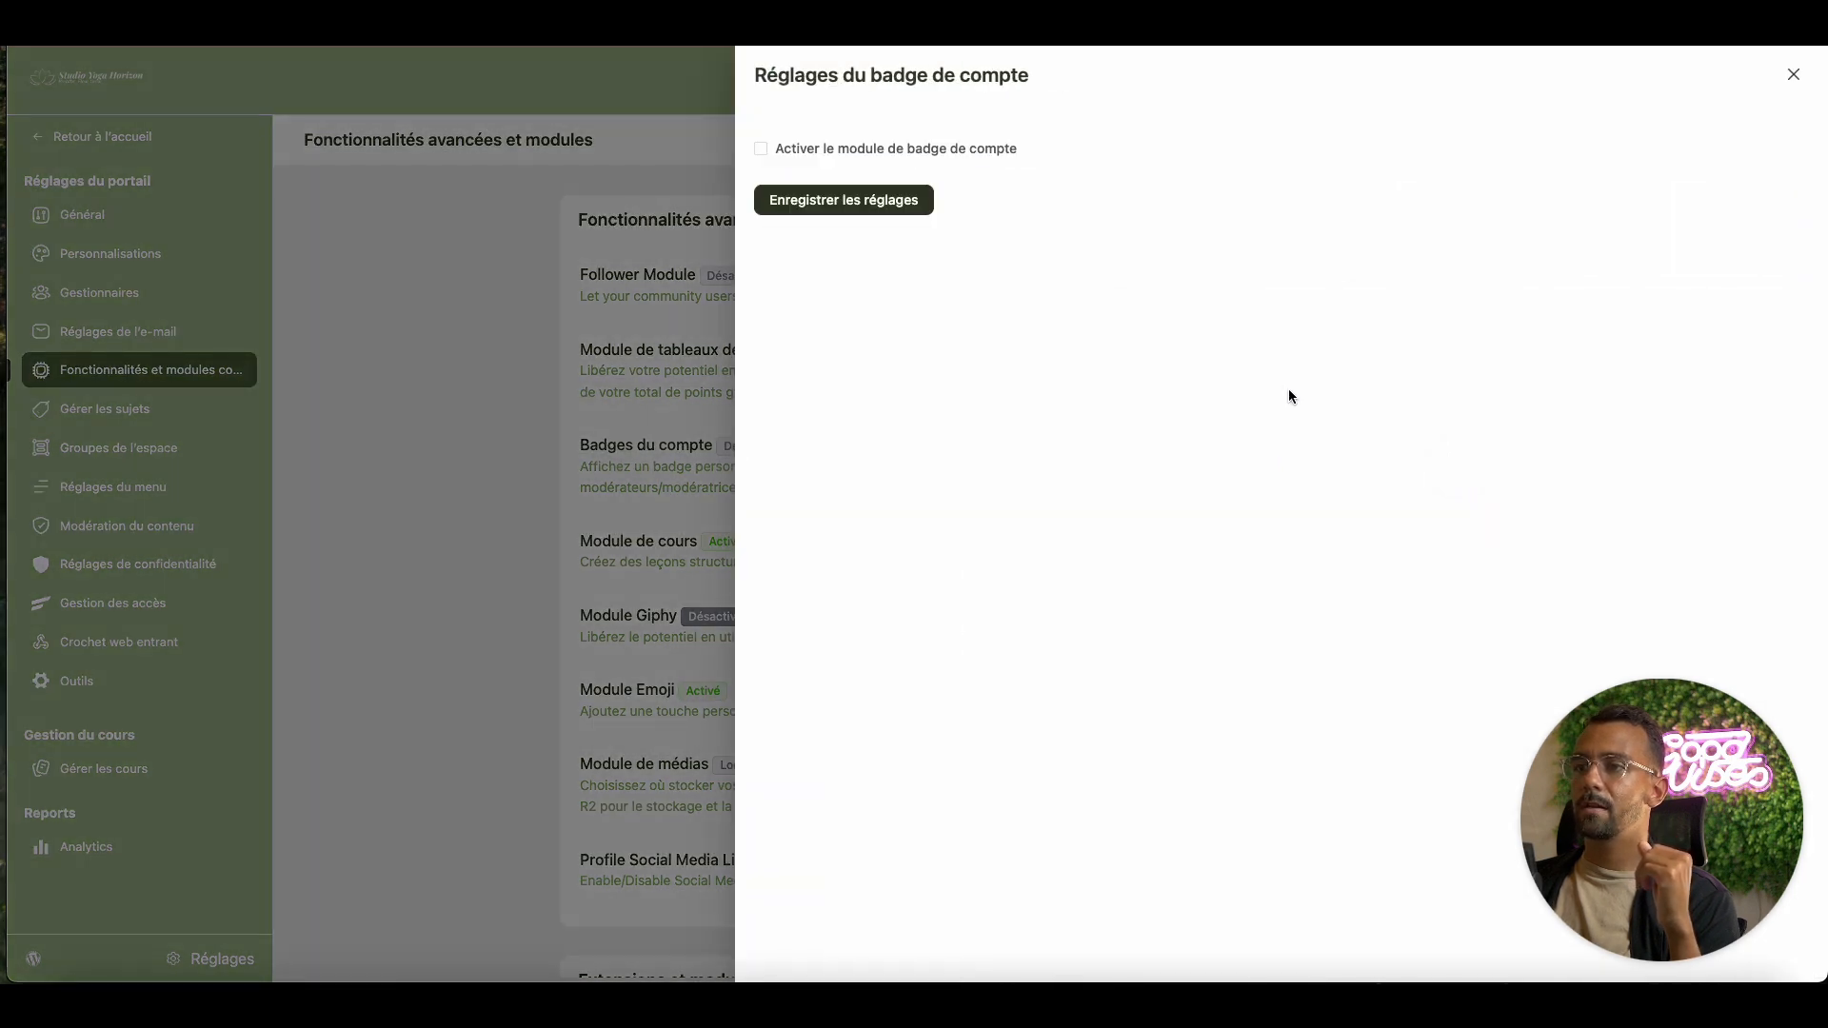
{"action": "left_click", "coordinate": [789, 150]}
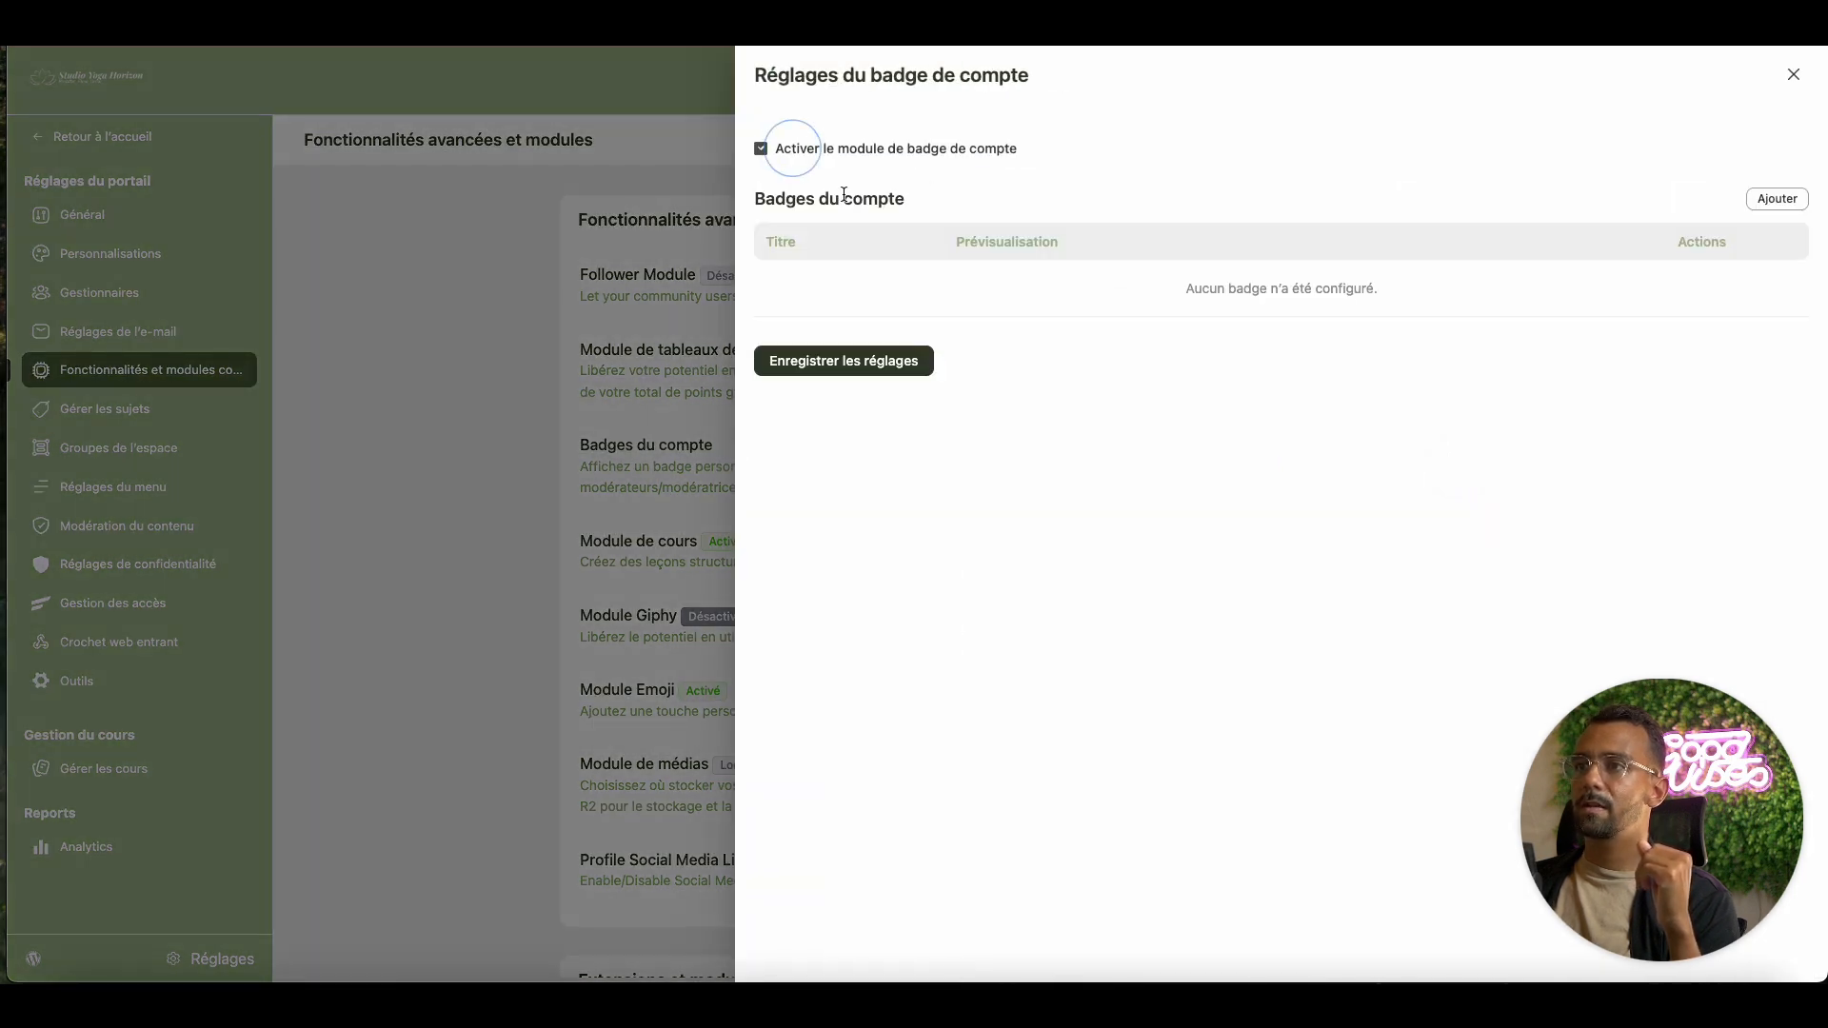
{"action": "left_click", "coordinate": [865, 367]}
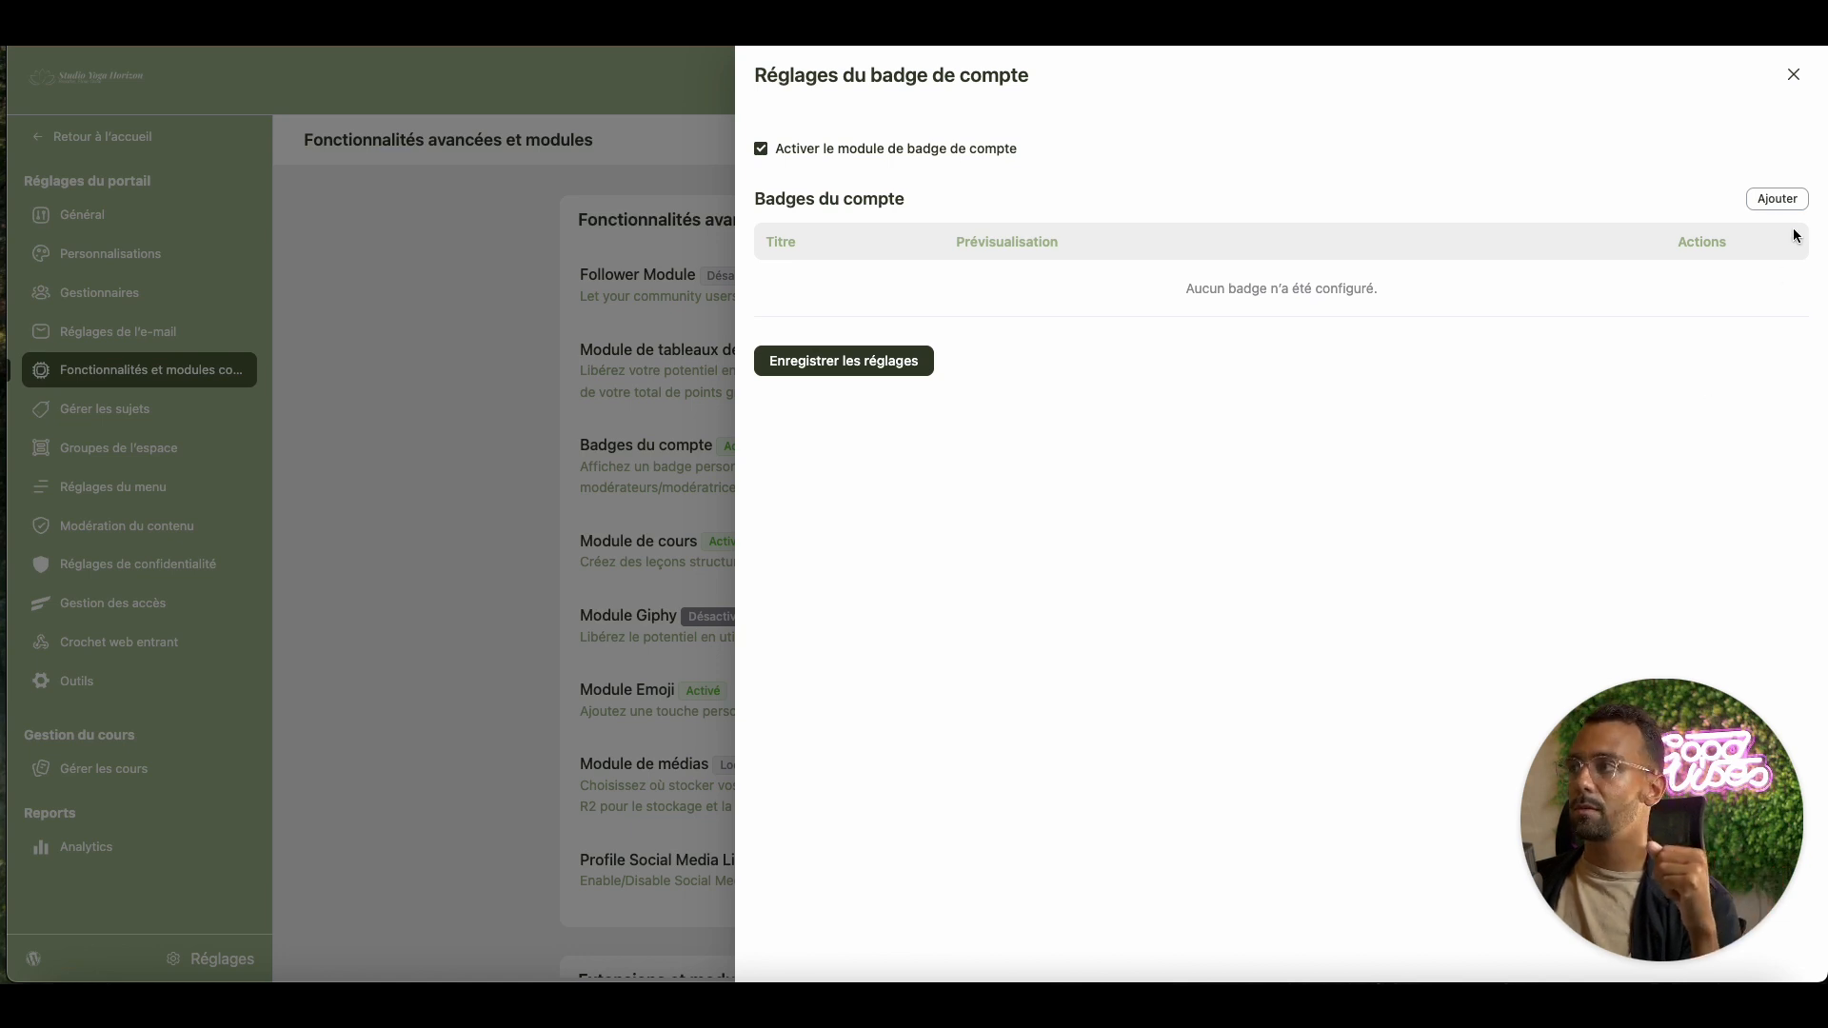
Add a new account badge and enter the title Professeur
{"action": "left_click", "coordinate": [1778, 200]}
{"action": "left_click", "coordinate": [1032, 288]}
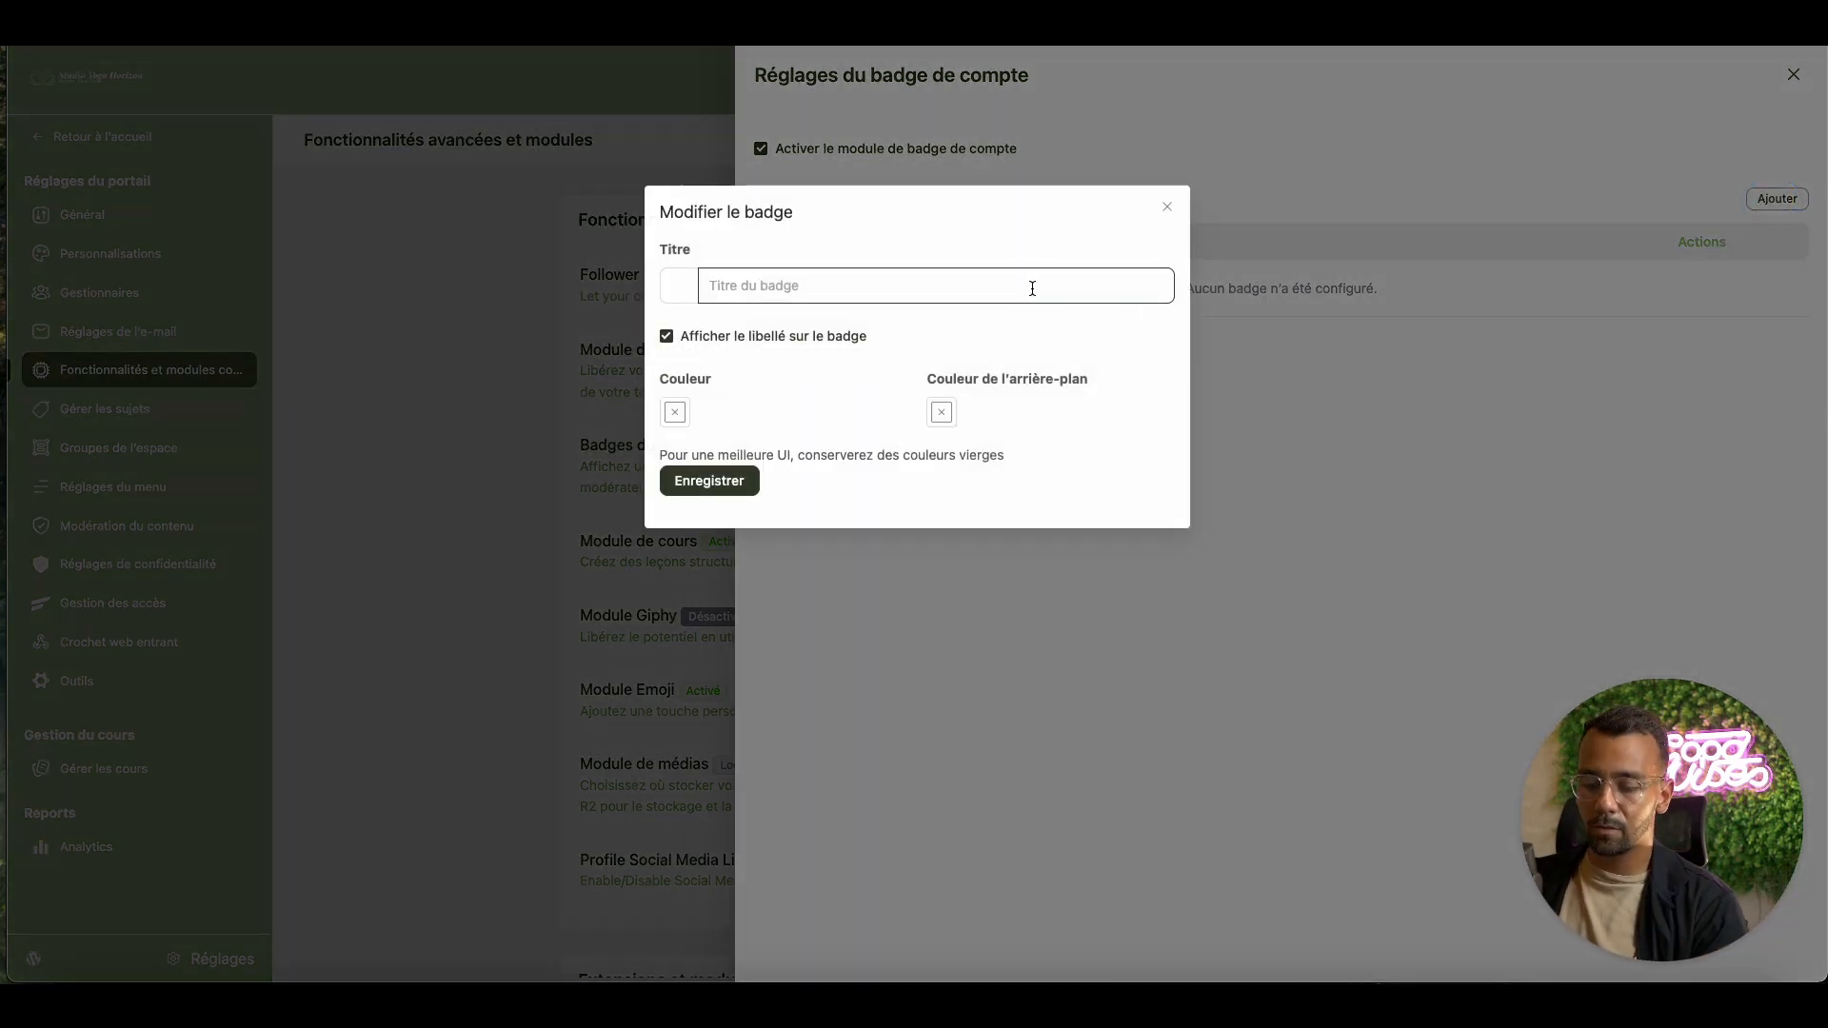
{"action": "type", "text": "Profe"}
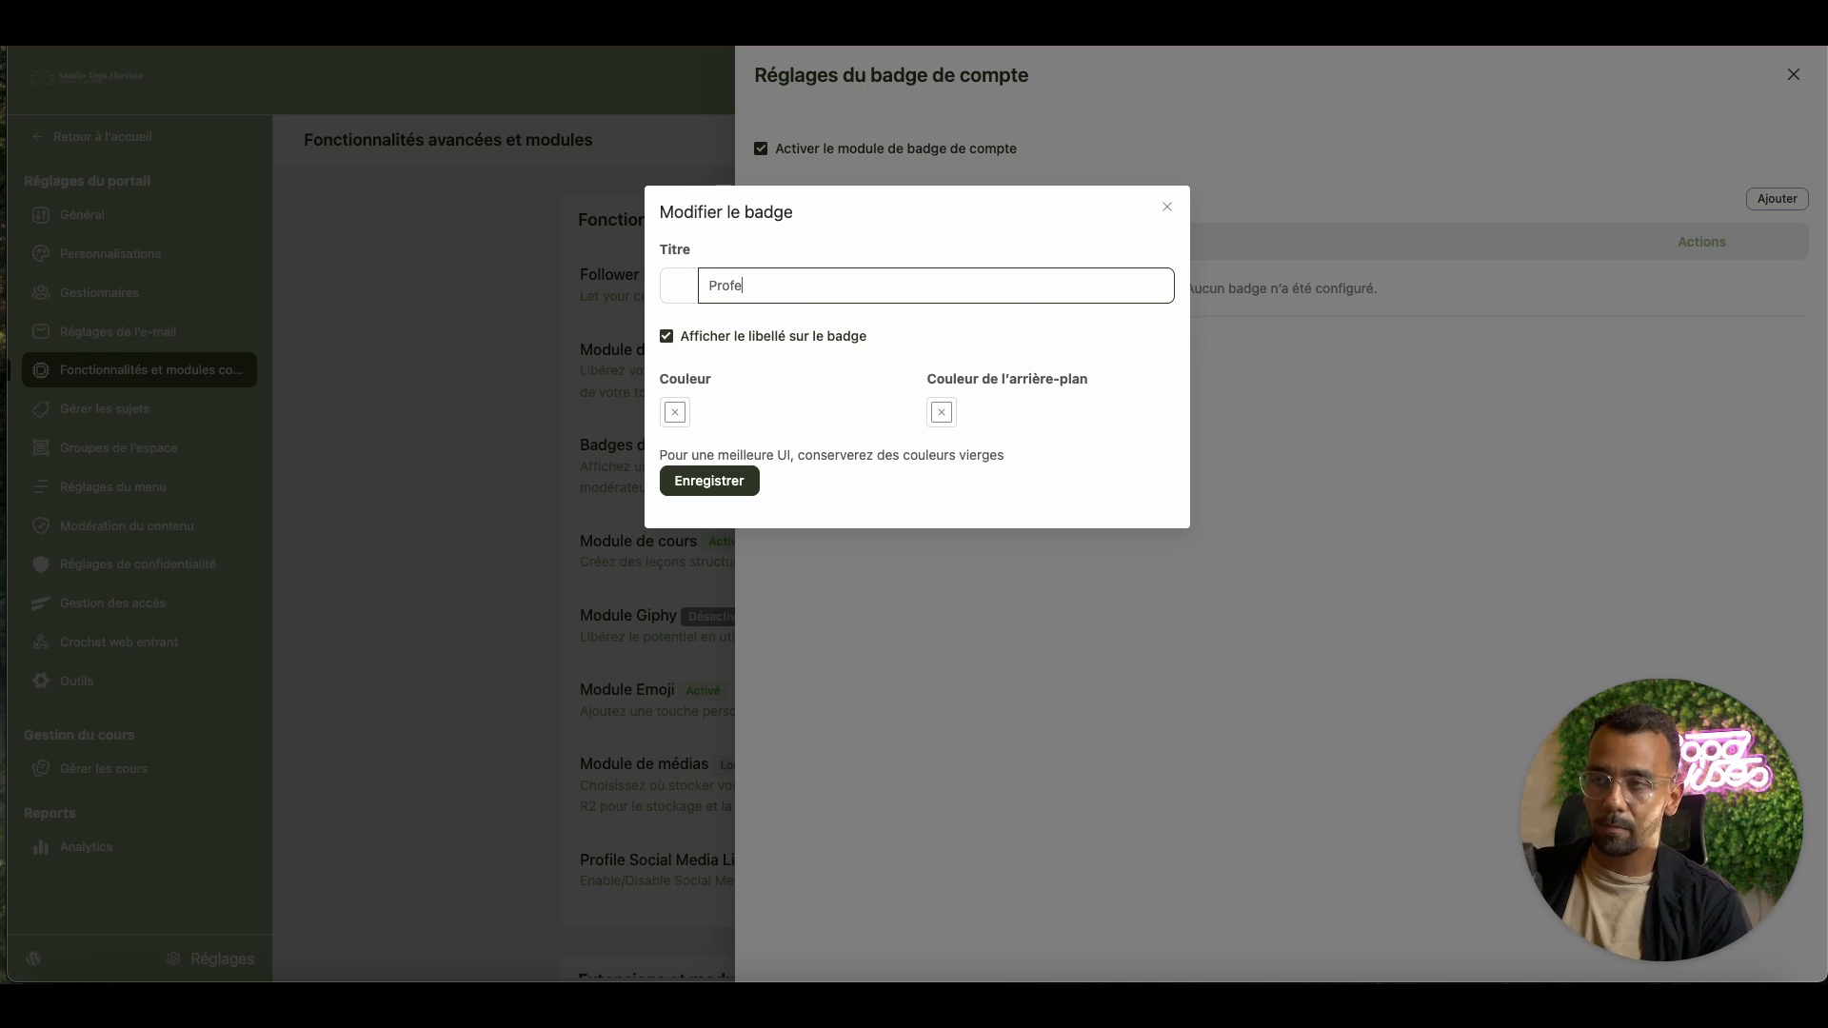
{"action": "type", "text": "esseur"}
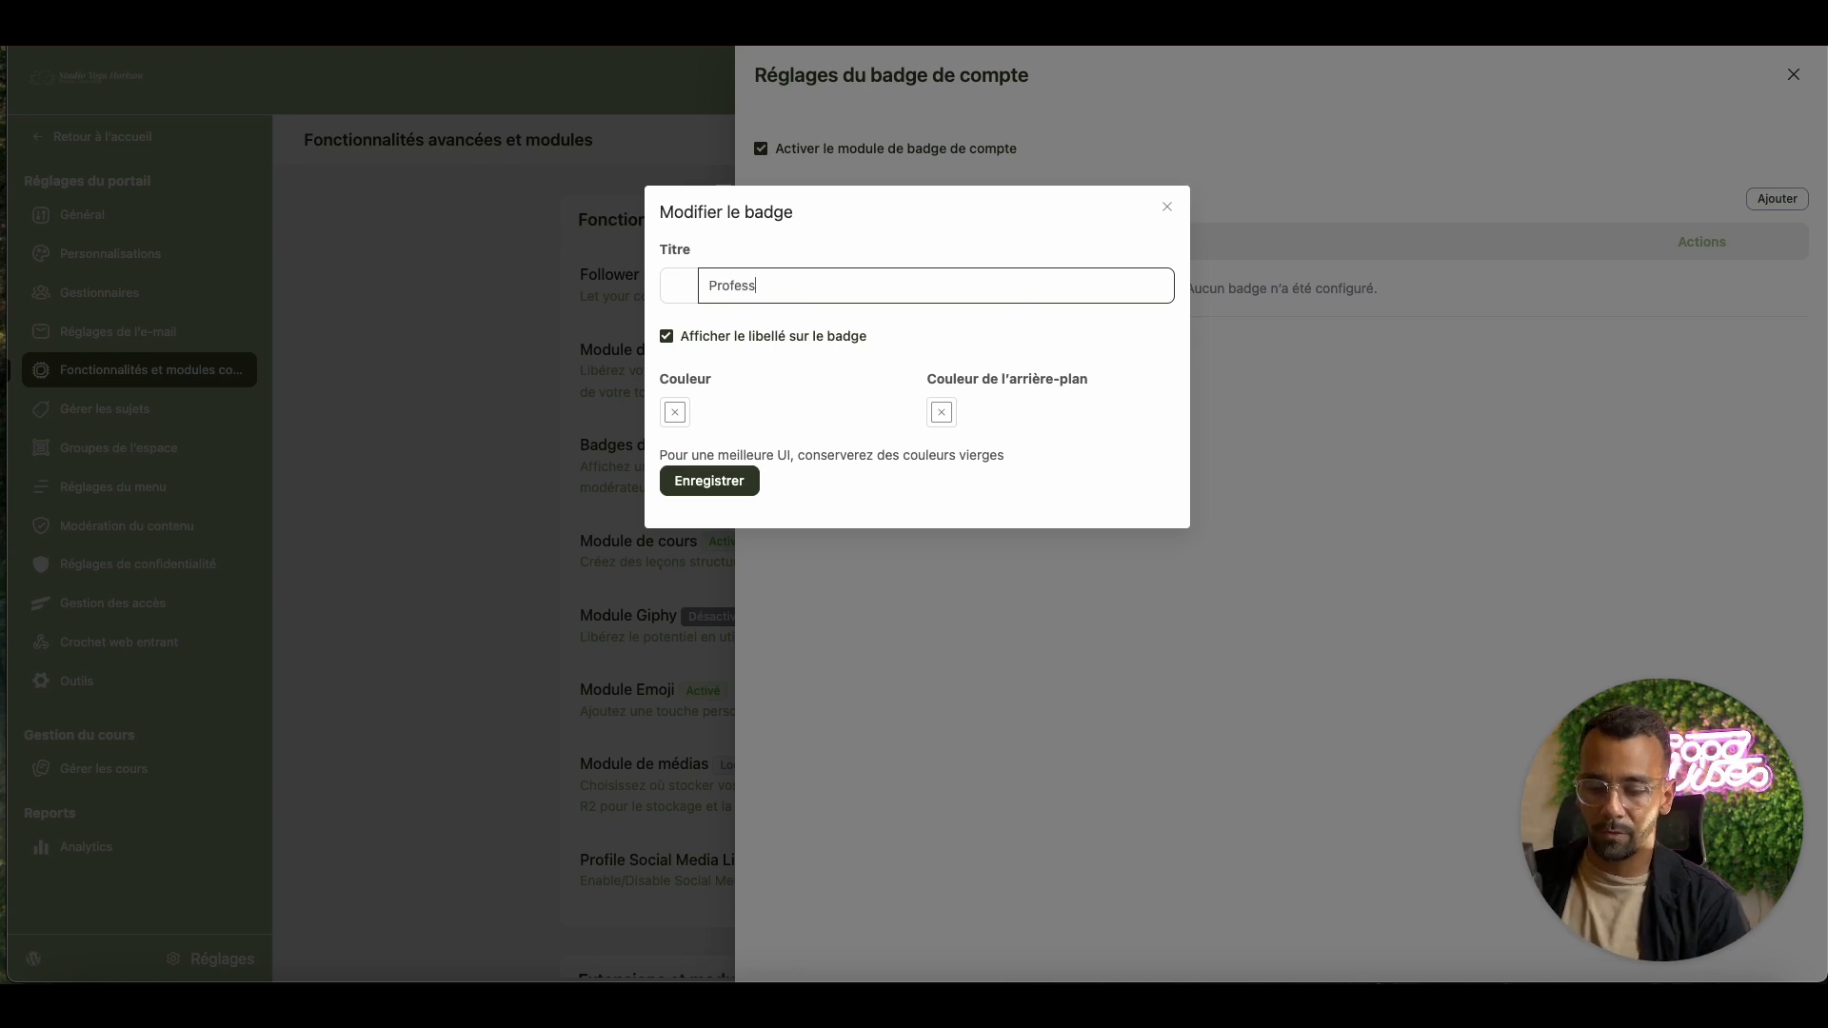
{"action": "left_click", "coordinate": [1041, 231]}
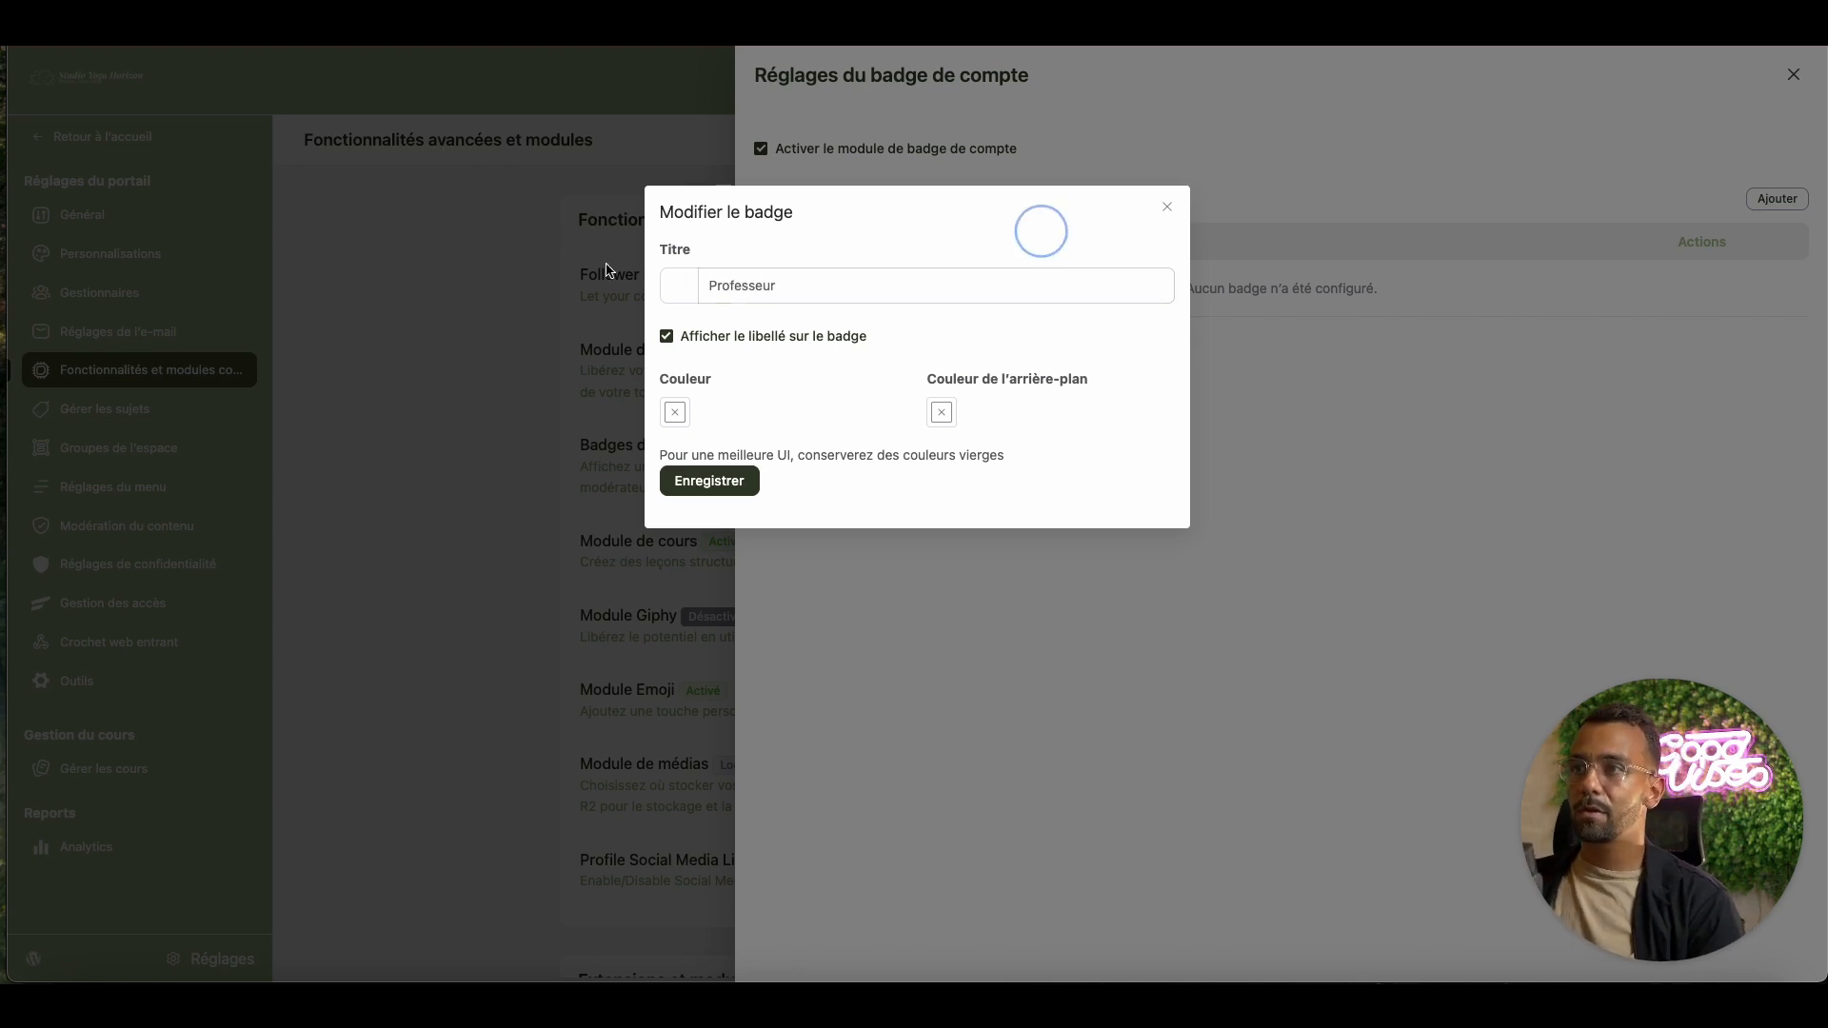
Search the emoji picker and set the badge icon to the blue circle emoji
{"action": "left_click", "coordinate": [671, 287]}
{"action": "left_click", "coordinate": [844, 396]}
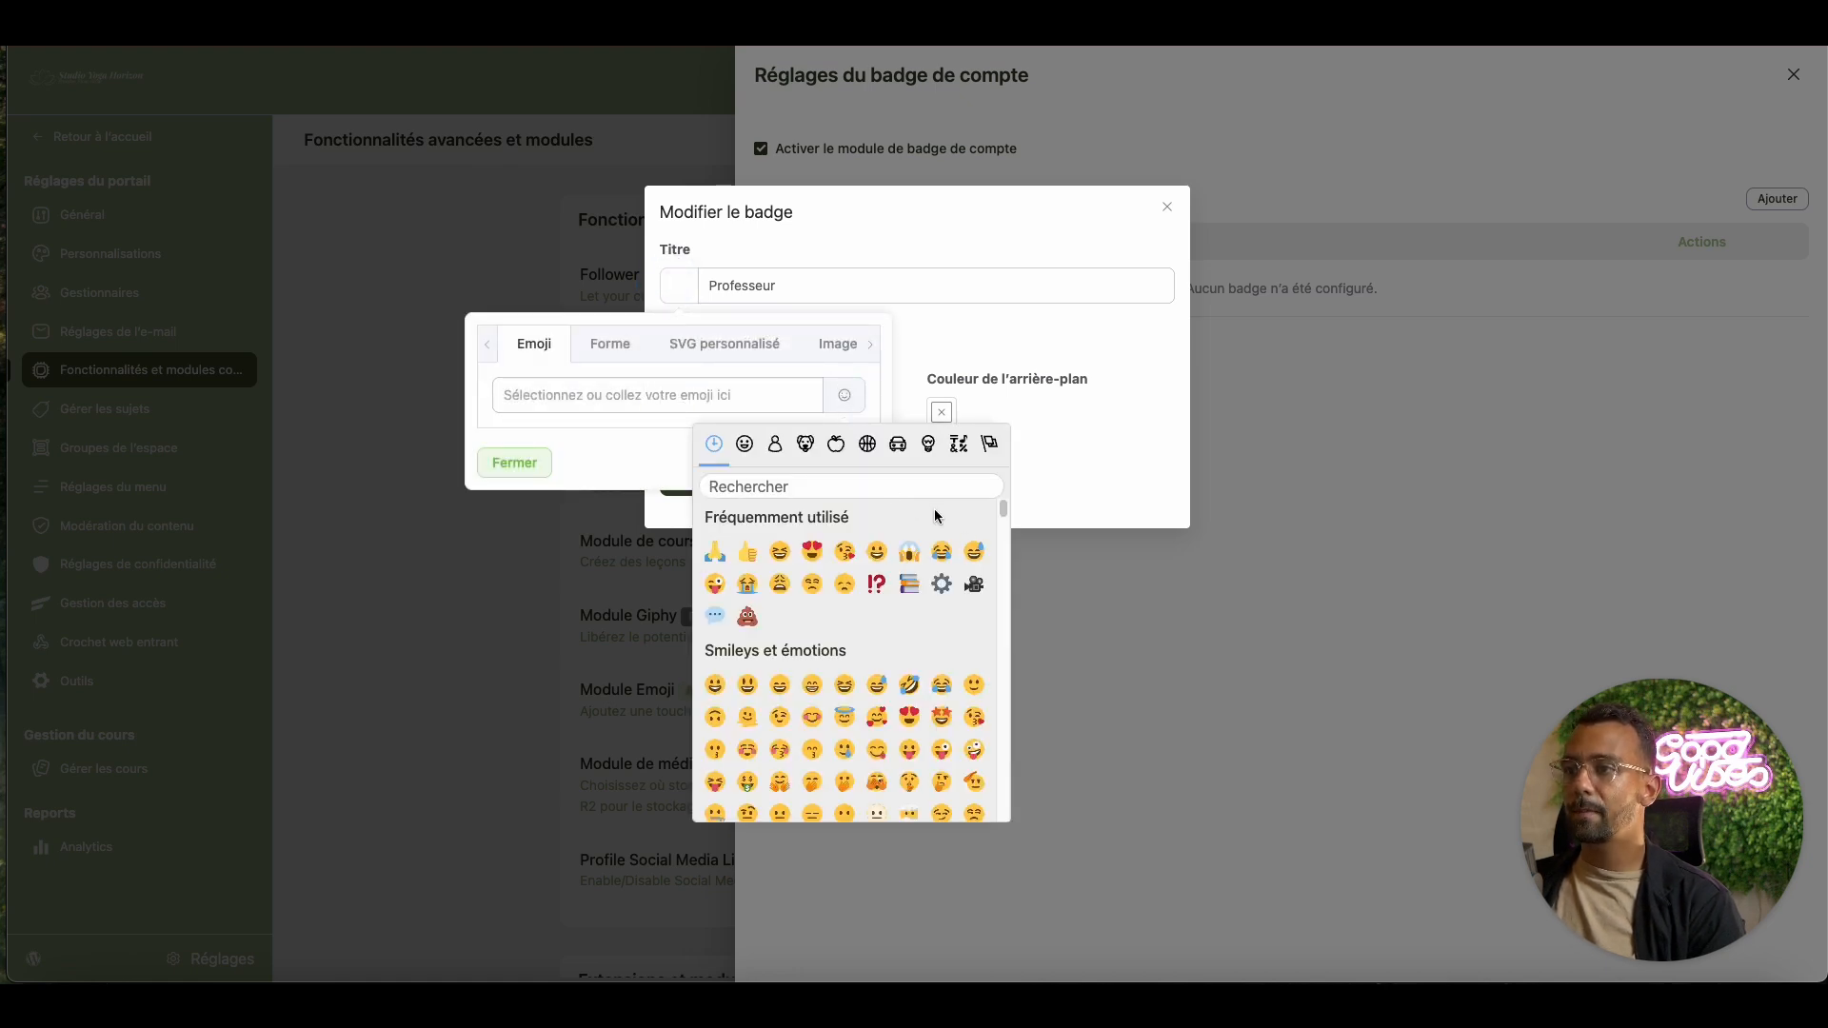
{"action": "left_click", "coordinate": [839, 493]}
{"action": "type", "text": "e"}
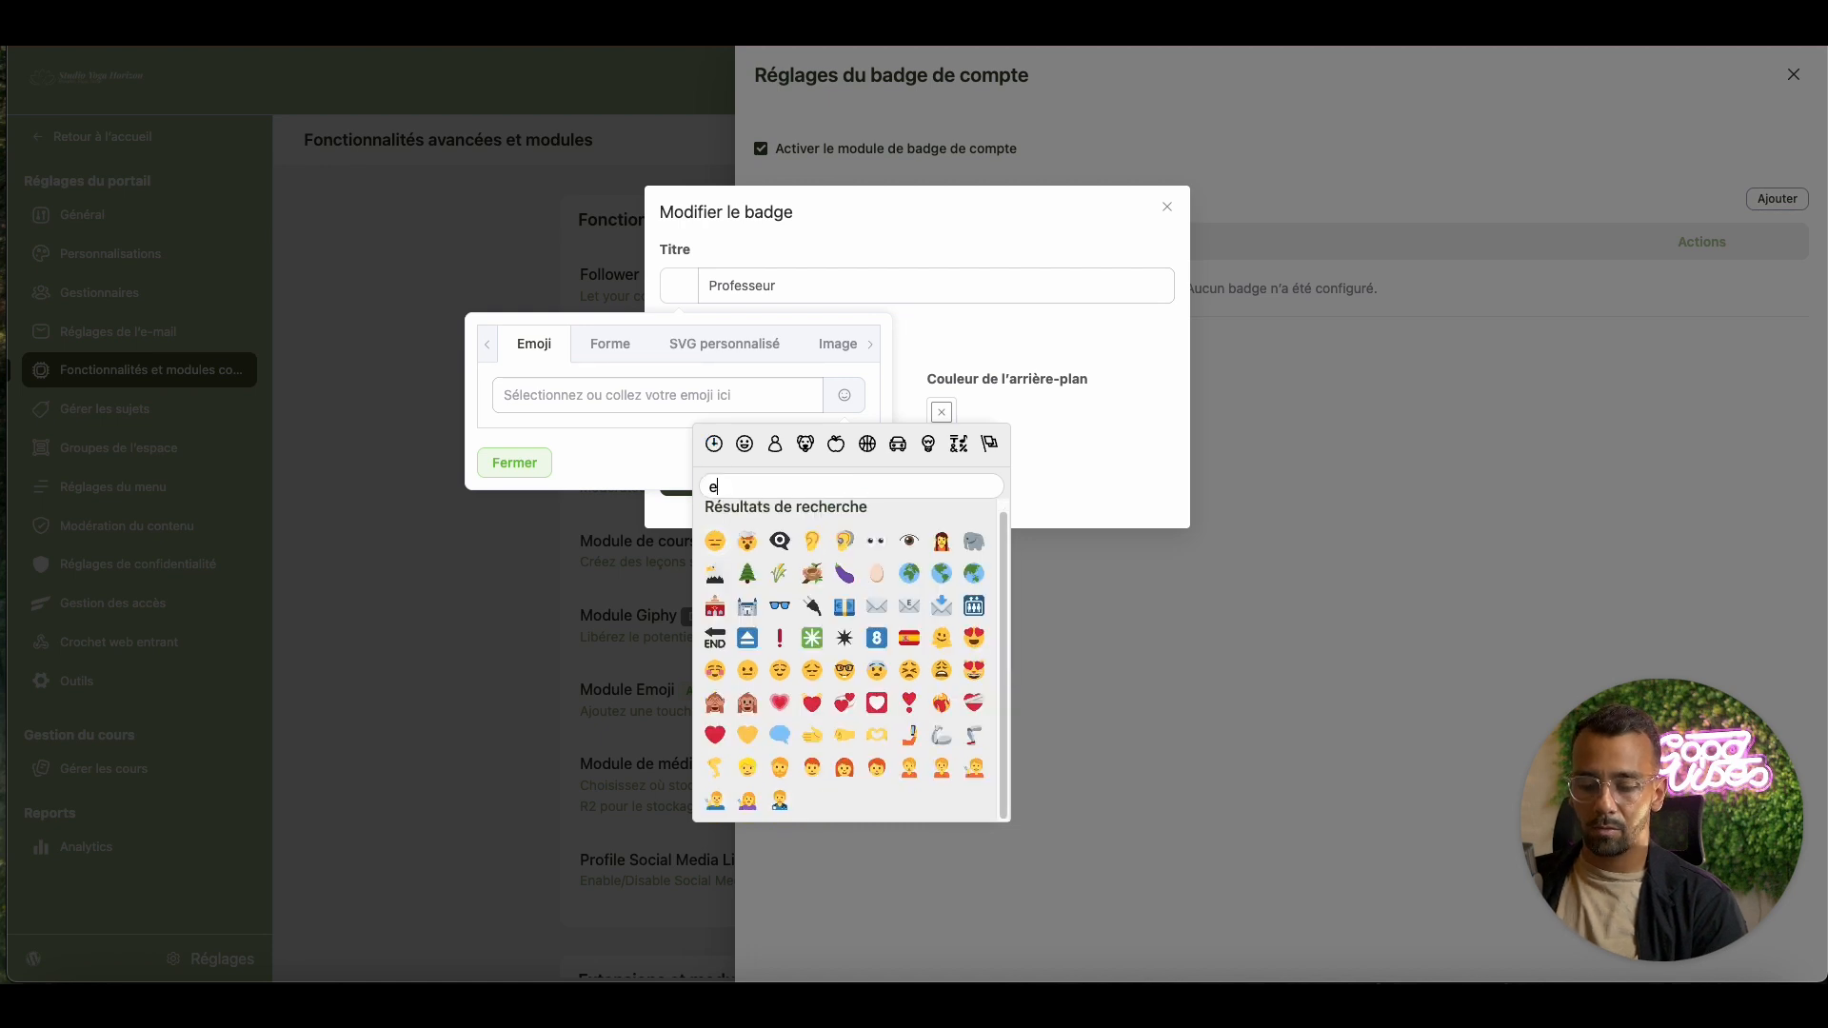
{"action": "type", "text": "nseigant"}
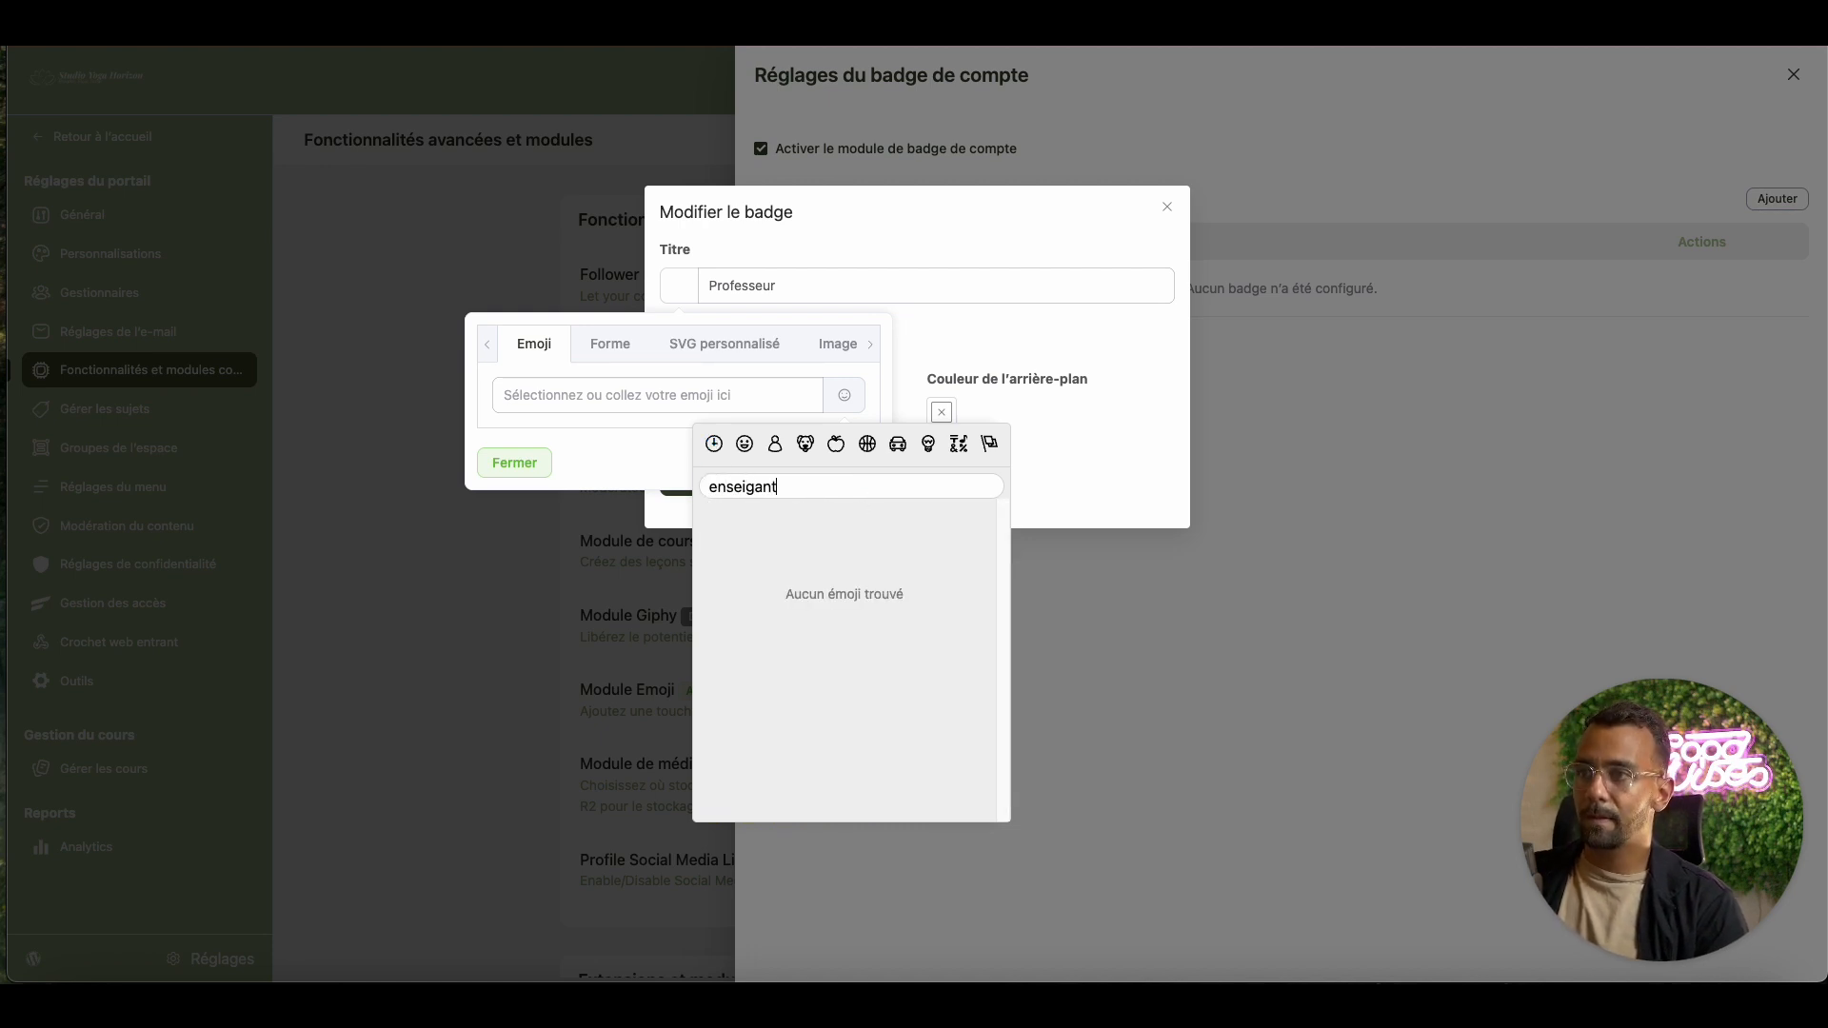
{"action": "key", "text": "BackSpace"}
{"action": "key", "text": "BackSpace"}
{"action": "key", "text": "BackSpace"}
{"action": "key", "text": "BackSpace"}
{"action": "key", "text": "BackSpace"}
{"action": "key", "text": "BackSpace"}
{"action": "key", "text": "BackSpace"}
{"action": "key", "text": "BackSpace"}
{"action": "key", "text": "BackSpace"}
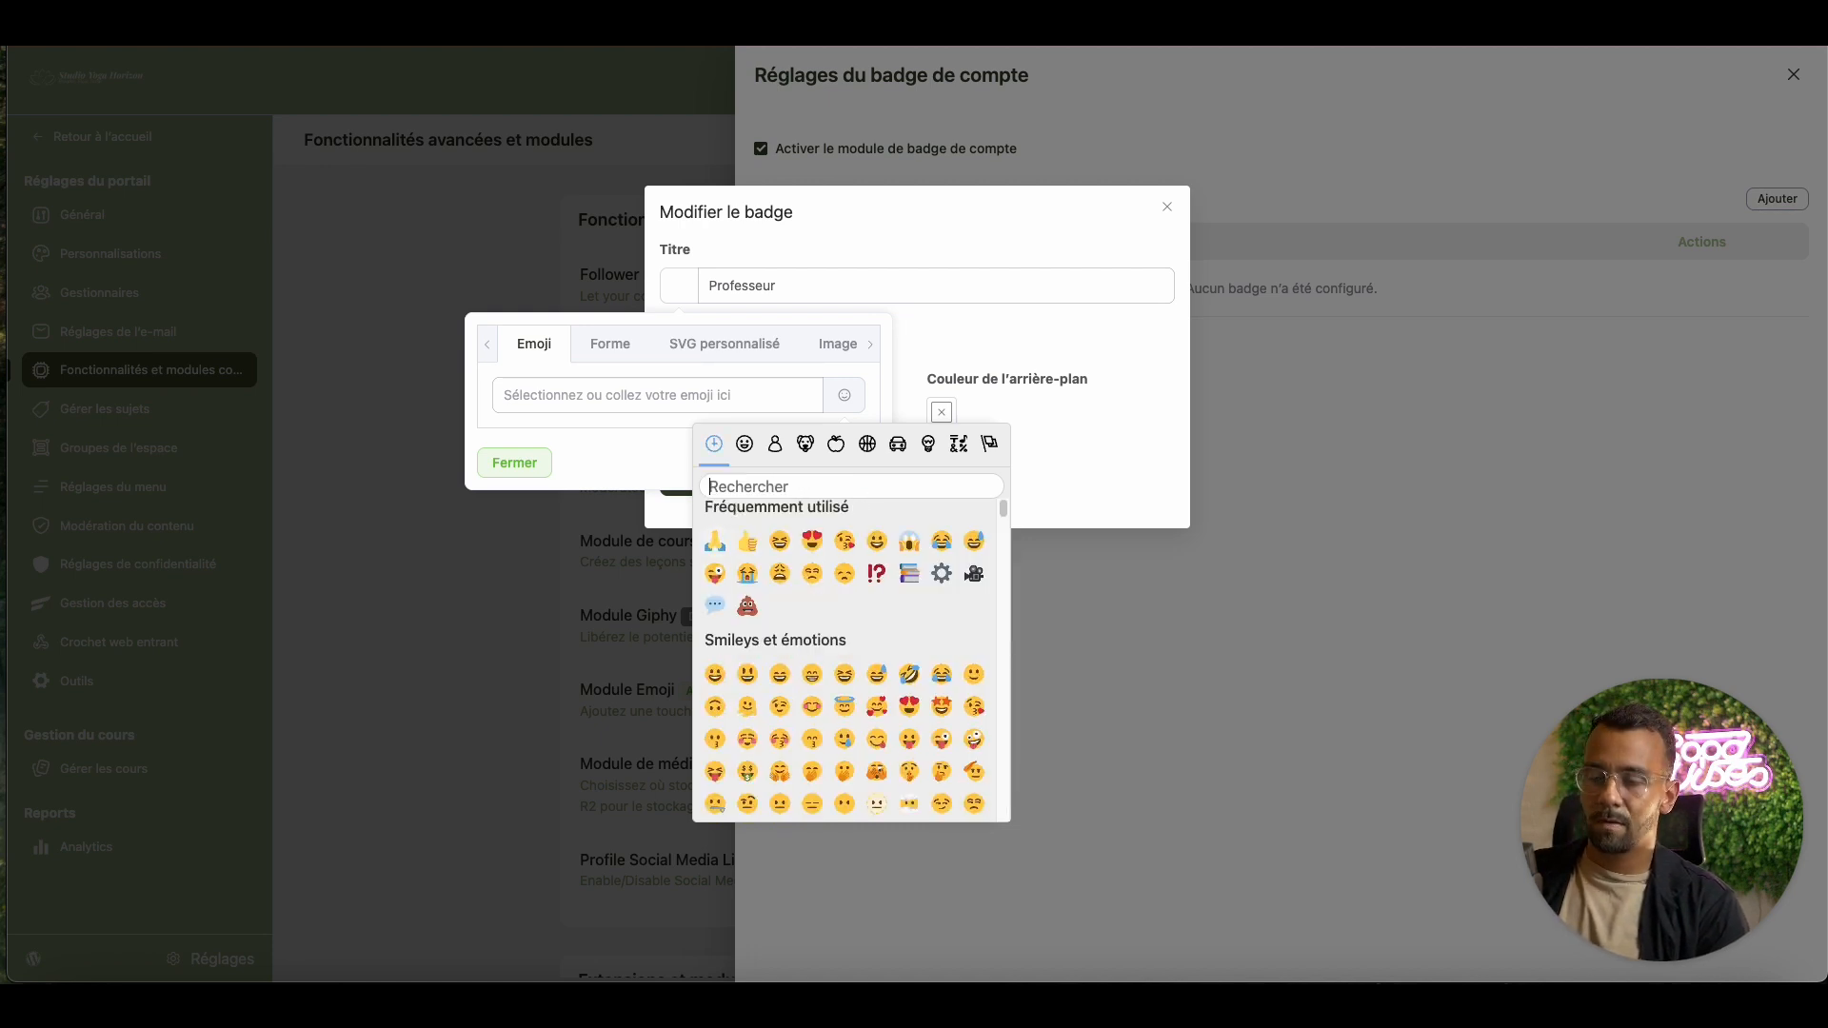
{"action": "type", "text": "prof"}
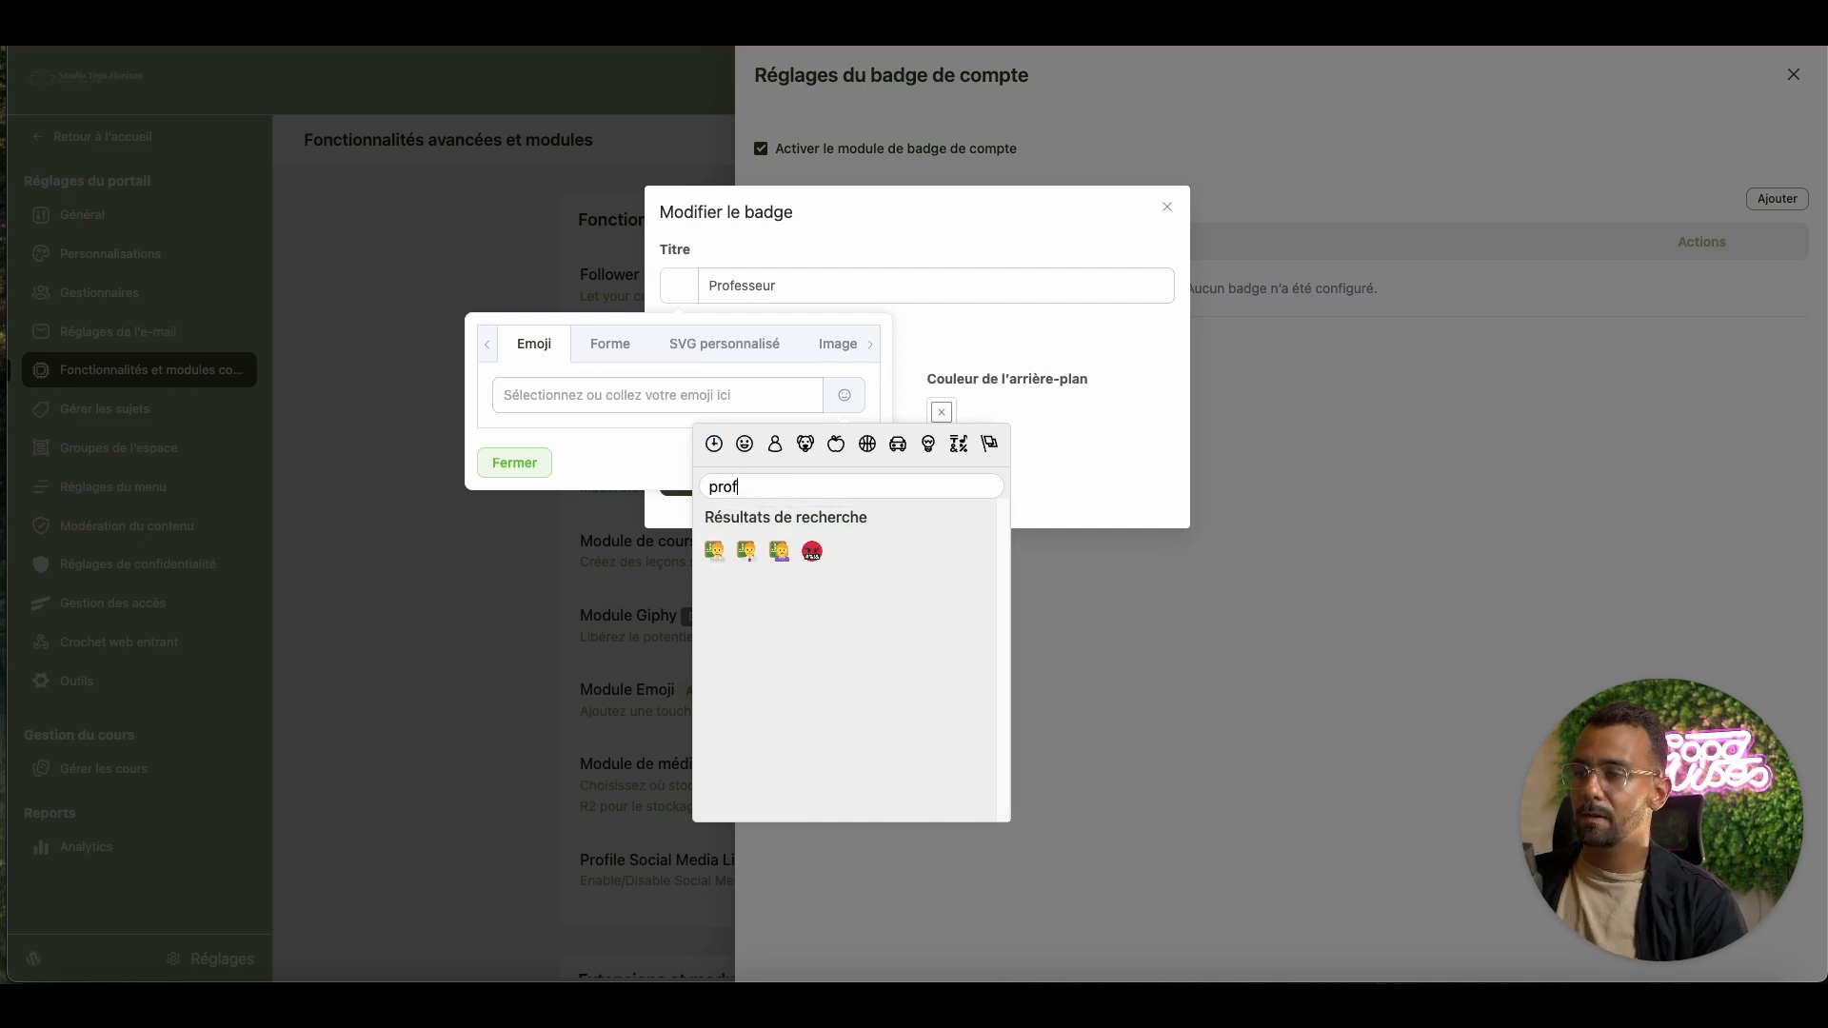
{"action": "key", "text": "BackSpace"}
{"action": "key", "text": "BackSpace"}
{"action": "key", "text": "BackSpace"}
{"action": "key", "text": "BackSpace"}
{"action": "type", "text": "te"}
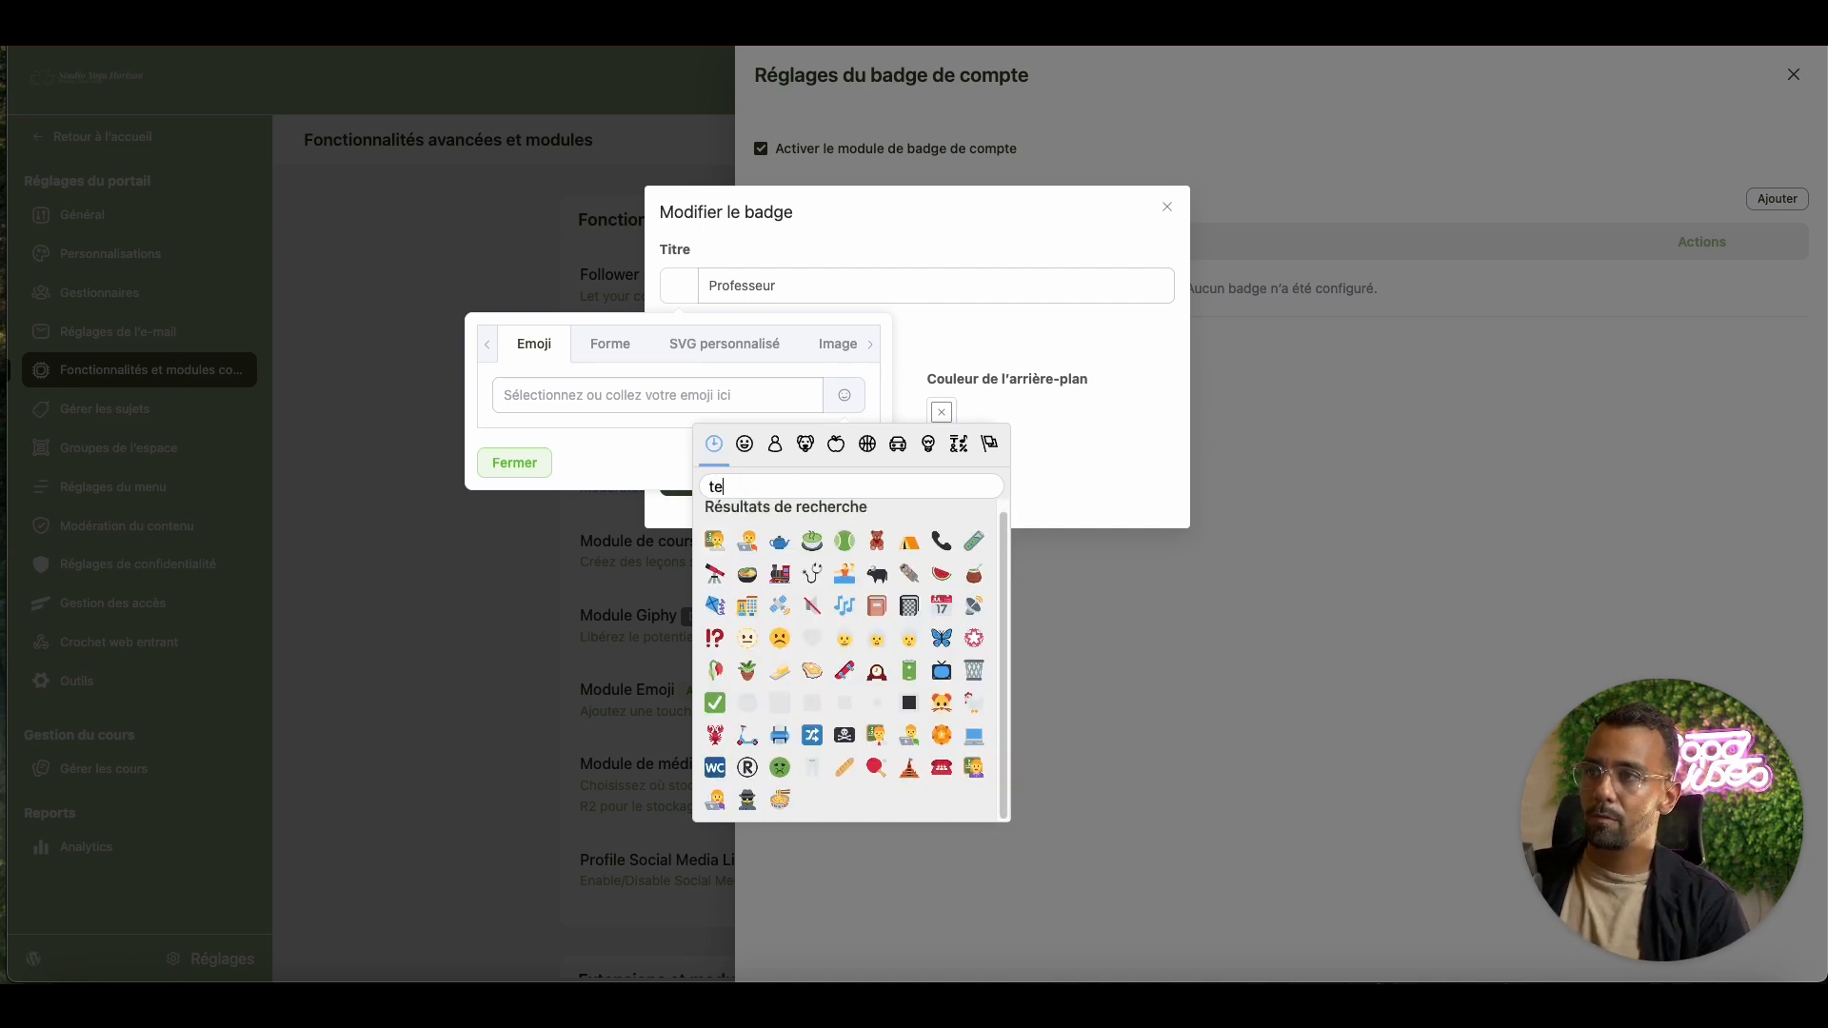
{"action": "type", "text": "acher"}
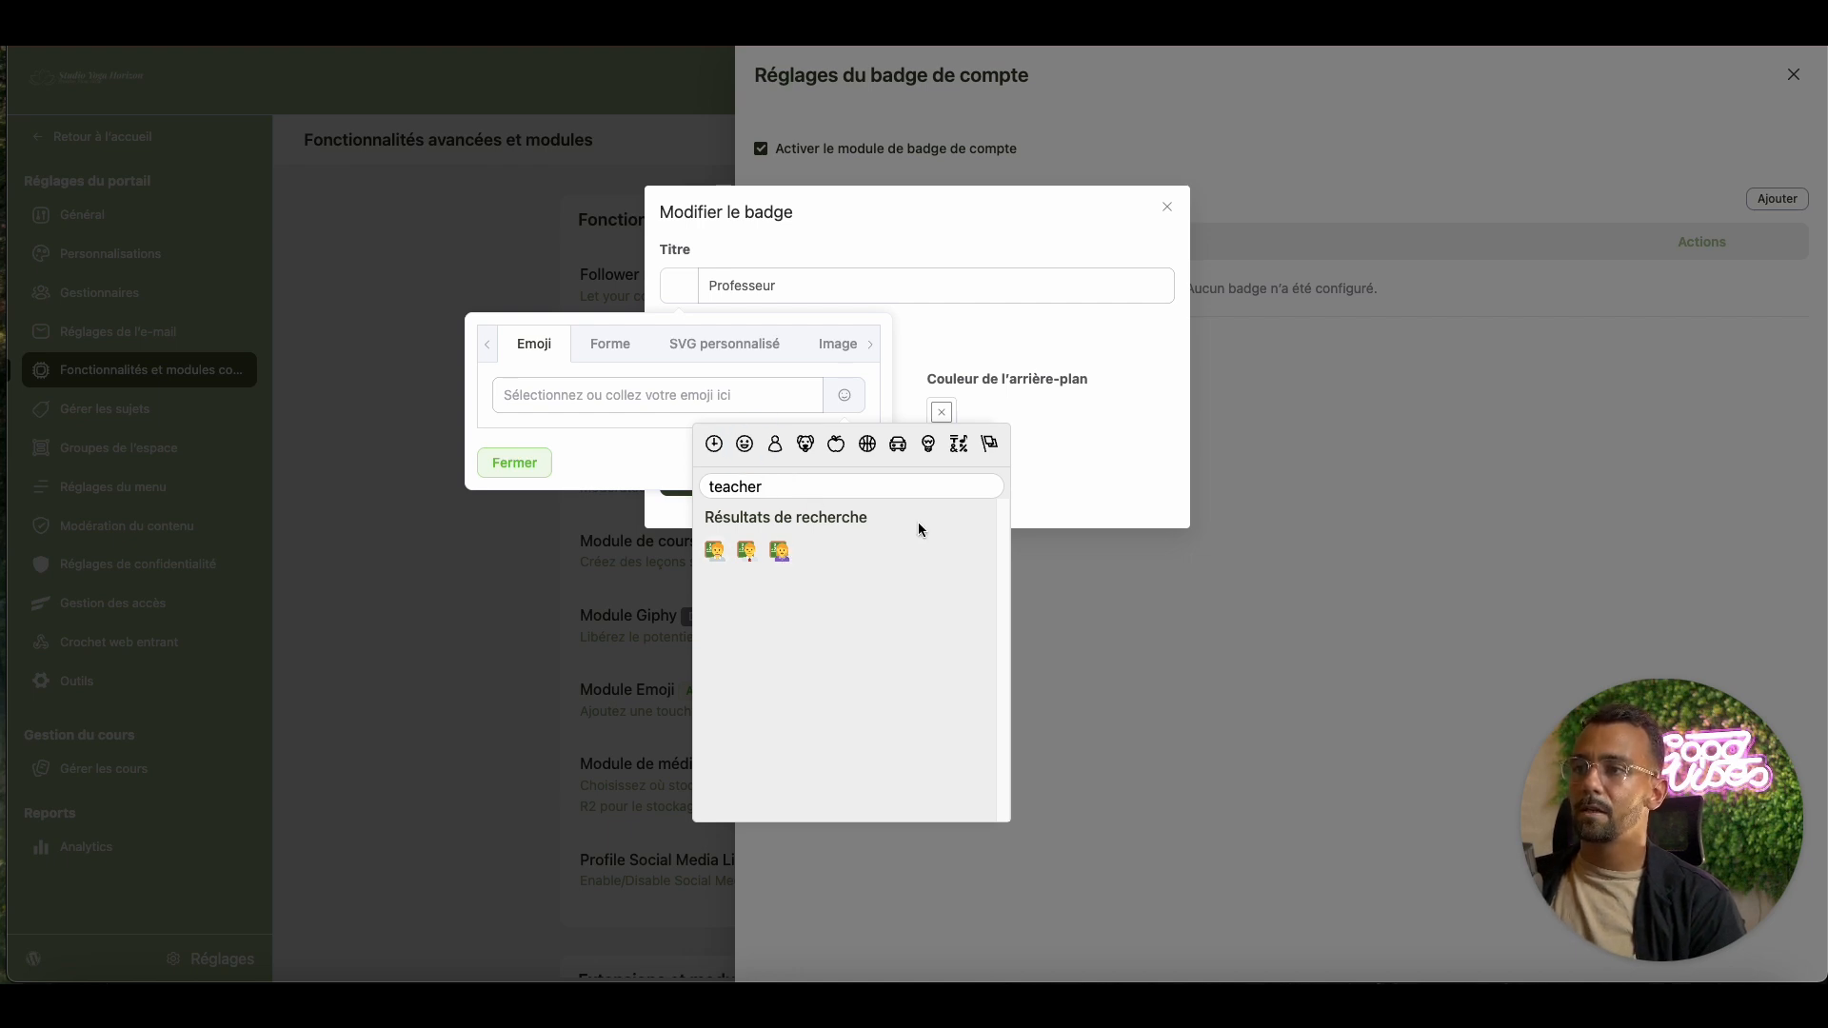
{"action": "double_click", "coordinate": [803, 485]}
{"action": "key", "text": "BackSpace"}
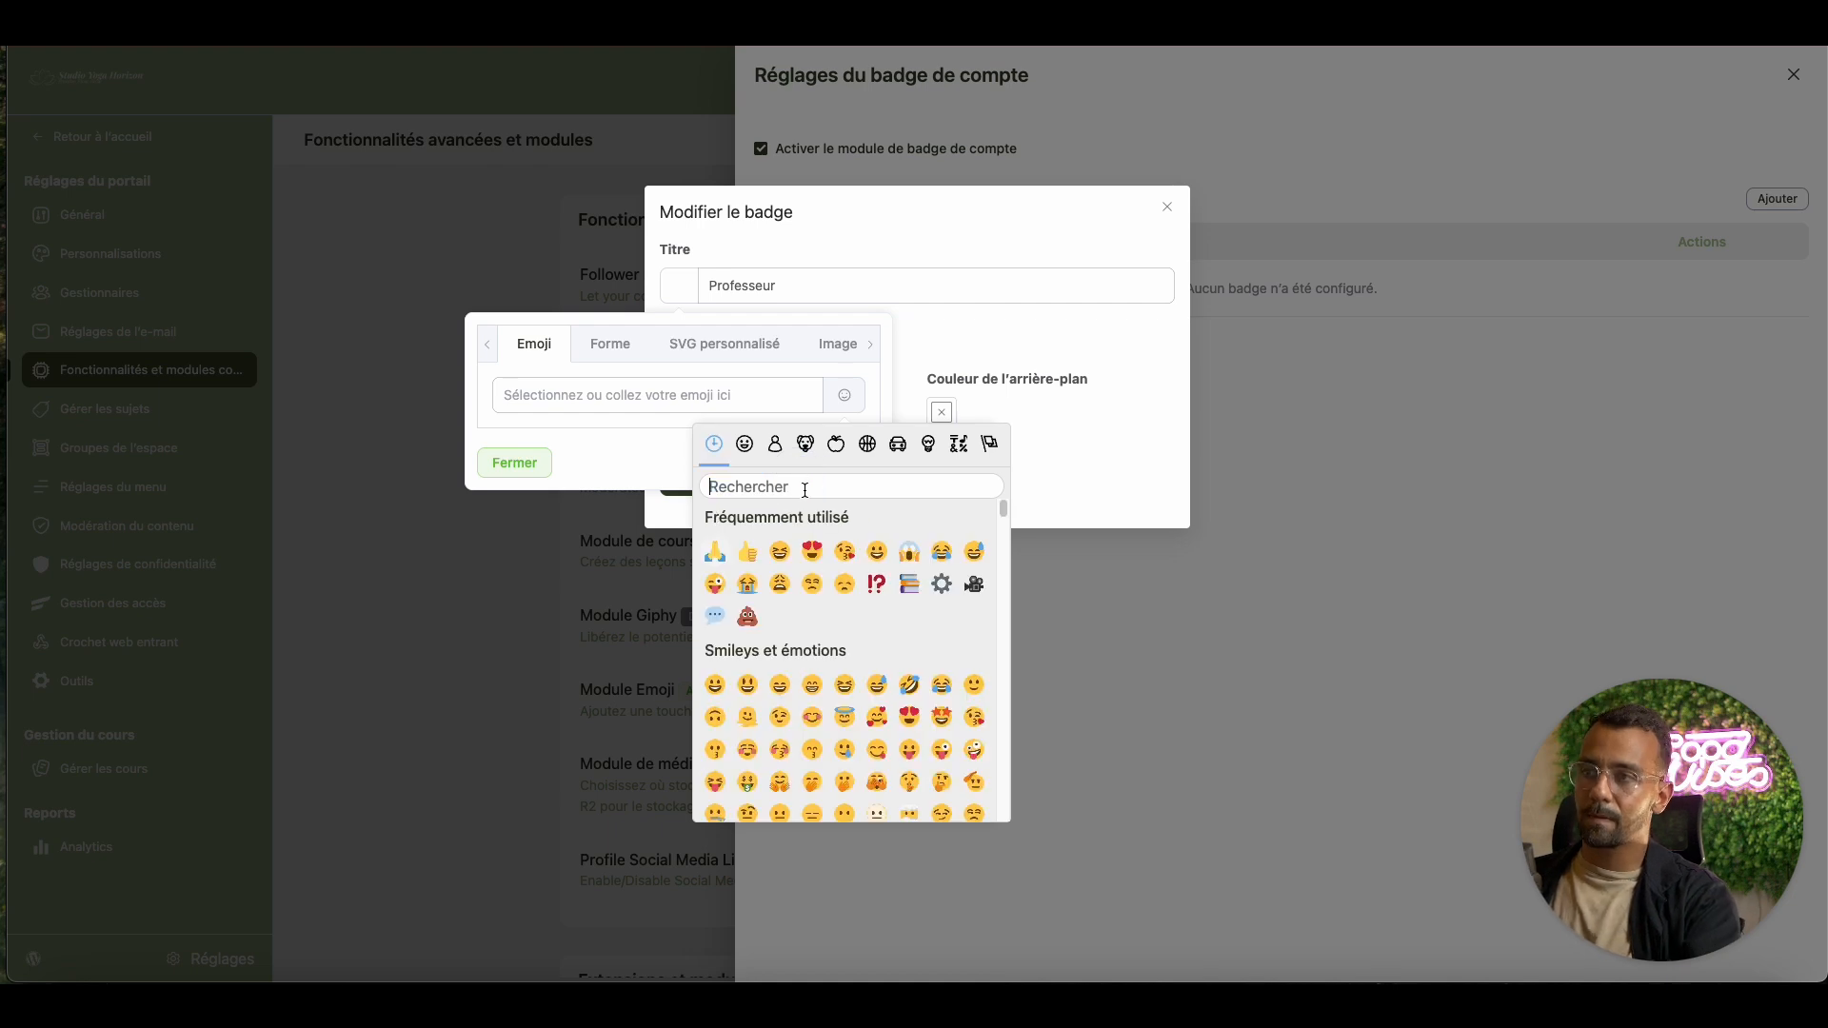
{"action": "left_click", "coordinate": [1002, 509]}
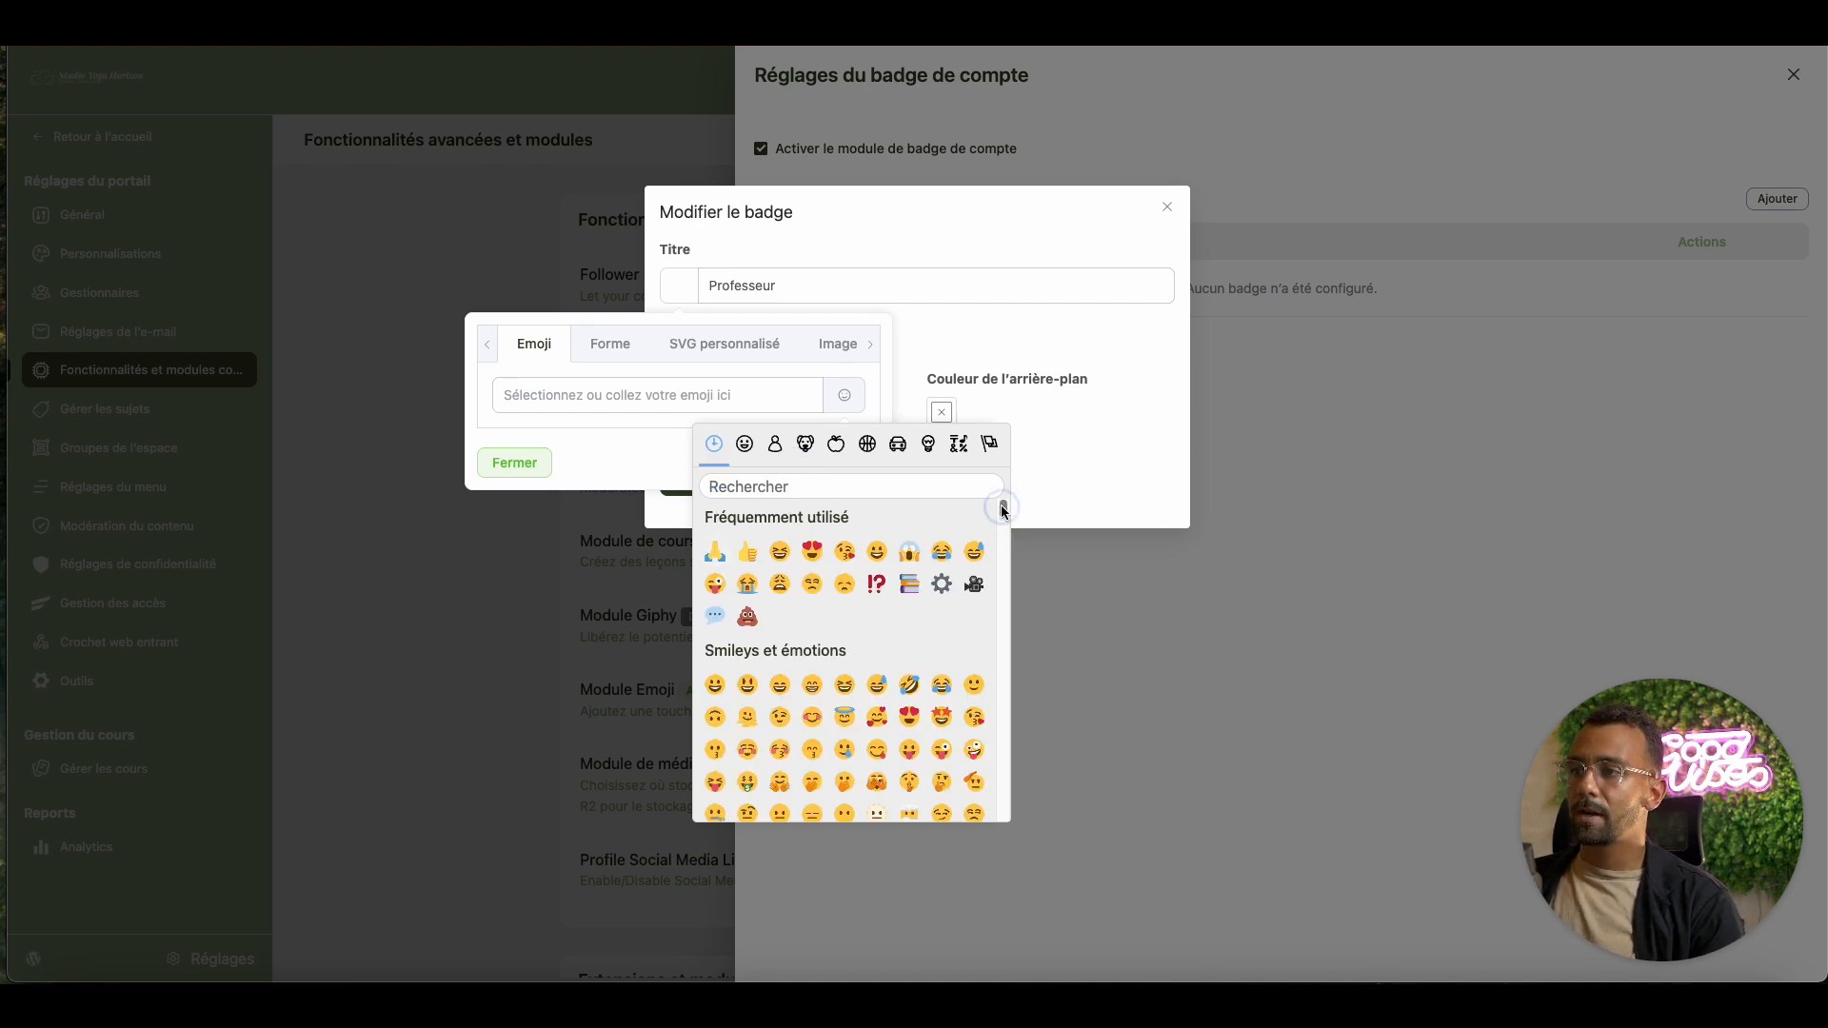
{"action": "left_click_drag", "start_coordinate": [1003, 510], "coordinate": [1002, 767]}
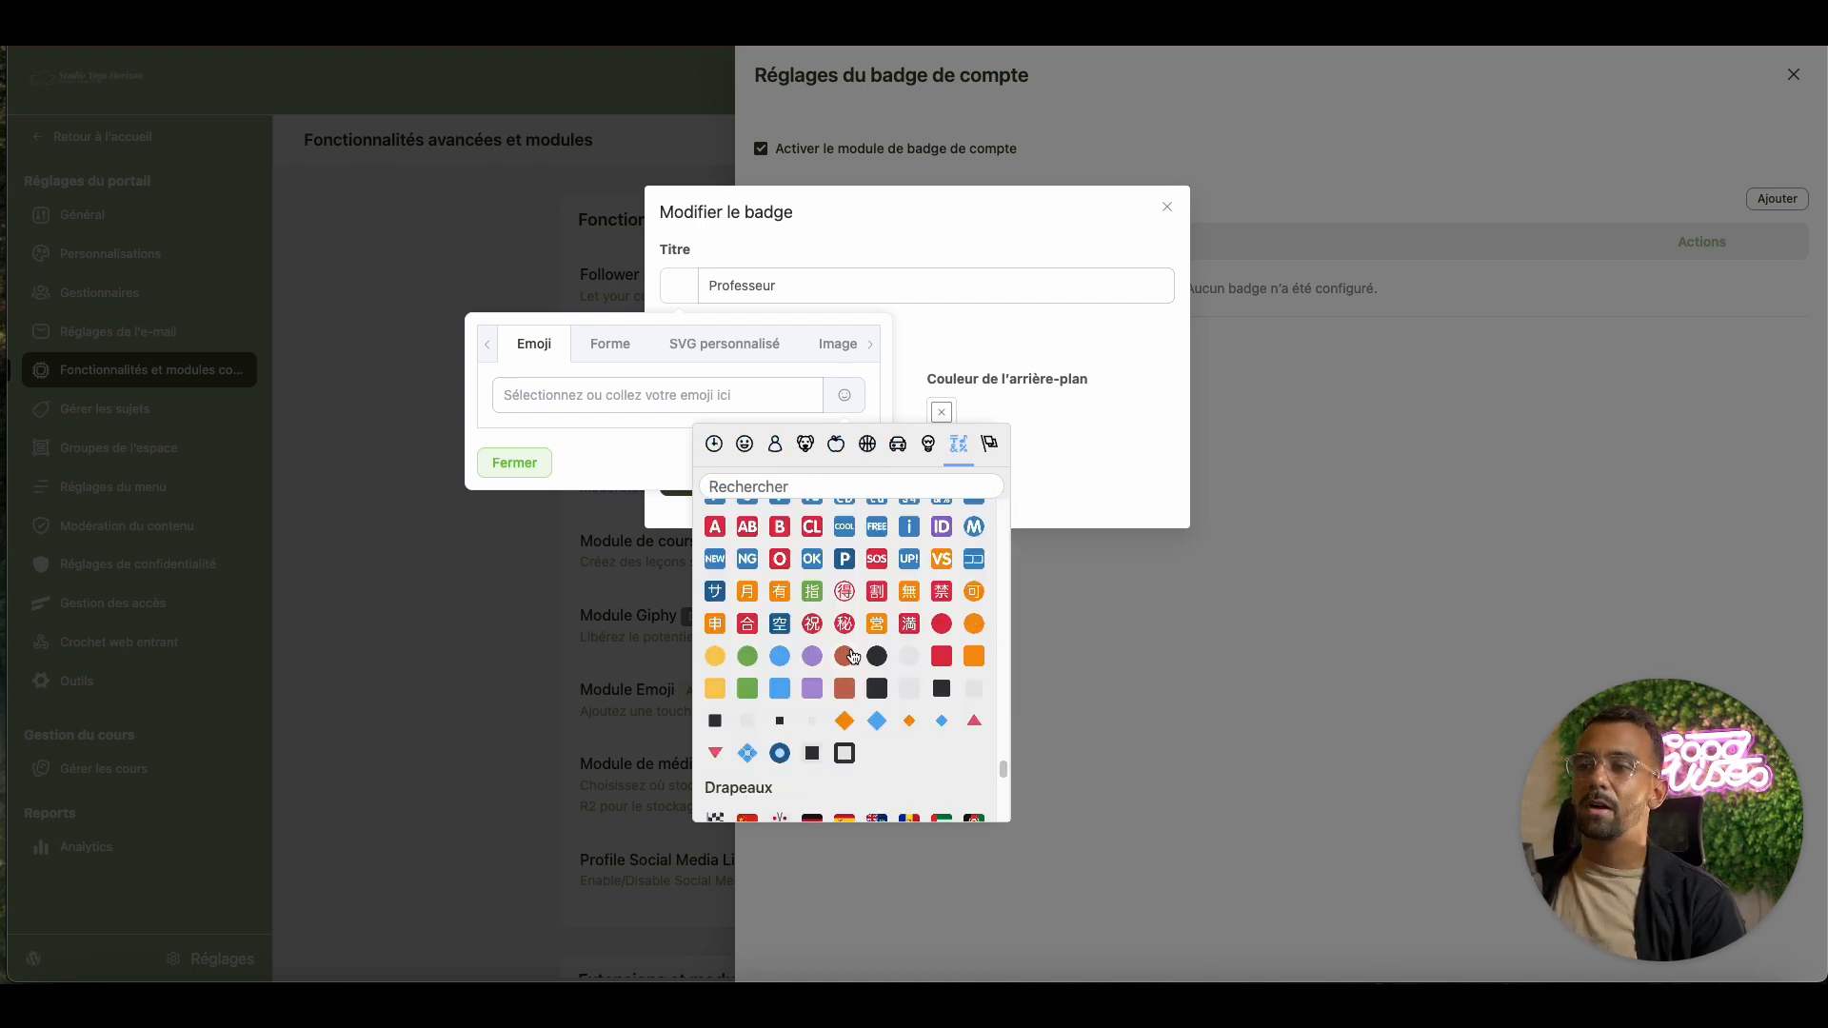
{"action": "left_click", "coordinate": [782, 657]}
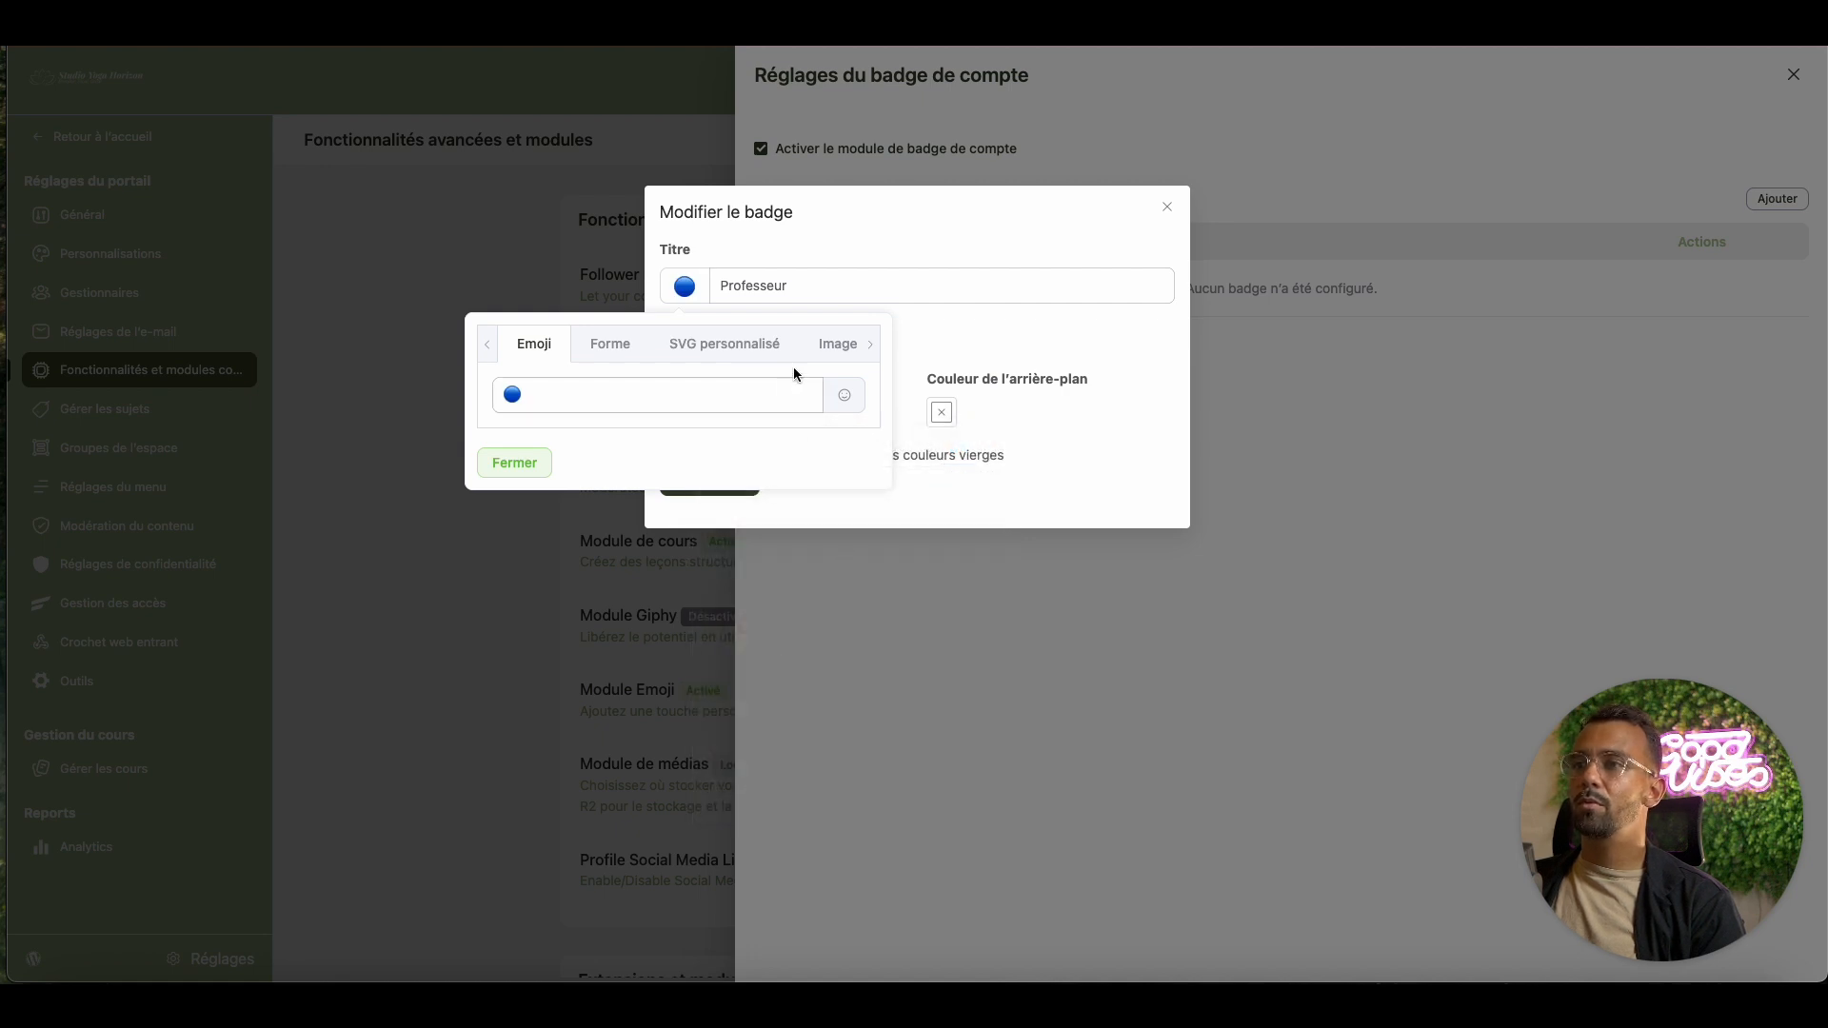
{"action": "left_click", "coordinate": [895, 364]}
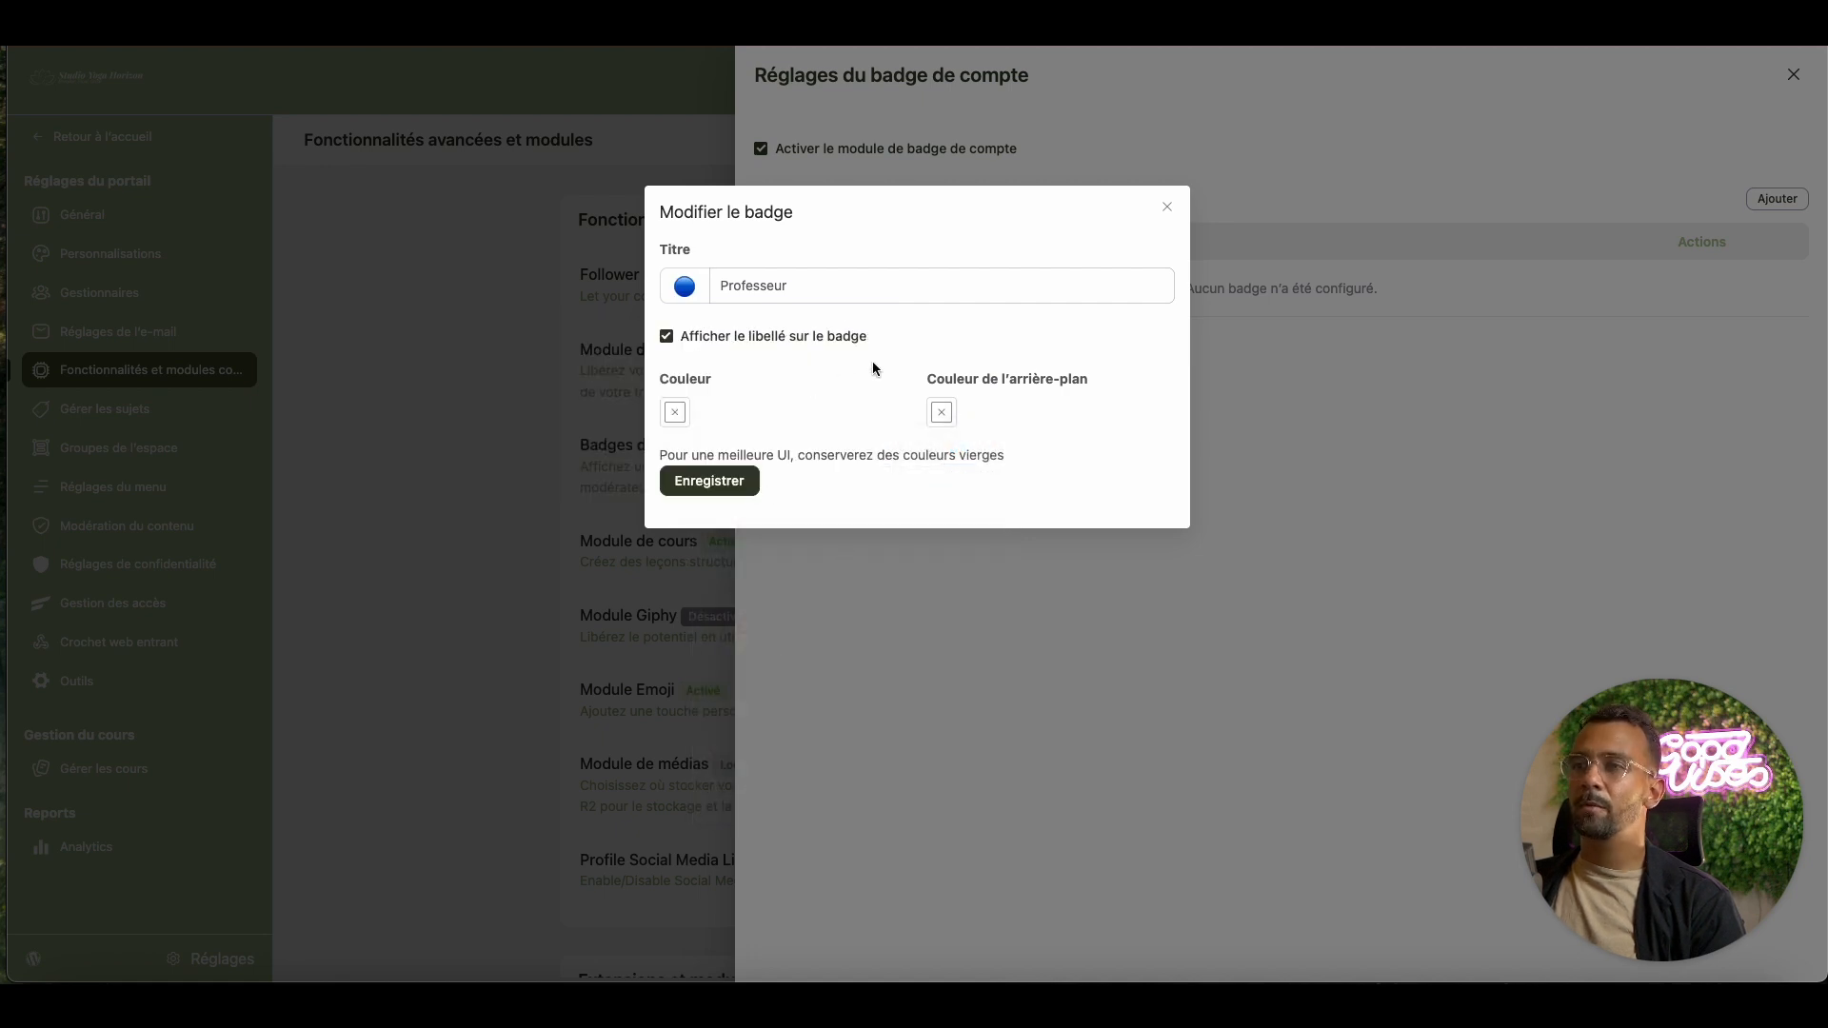
Set the badge colour to blue and save the Professeur badge
{"action": "left_click", "coordinate": [675, 413]}
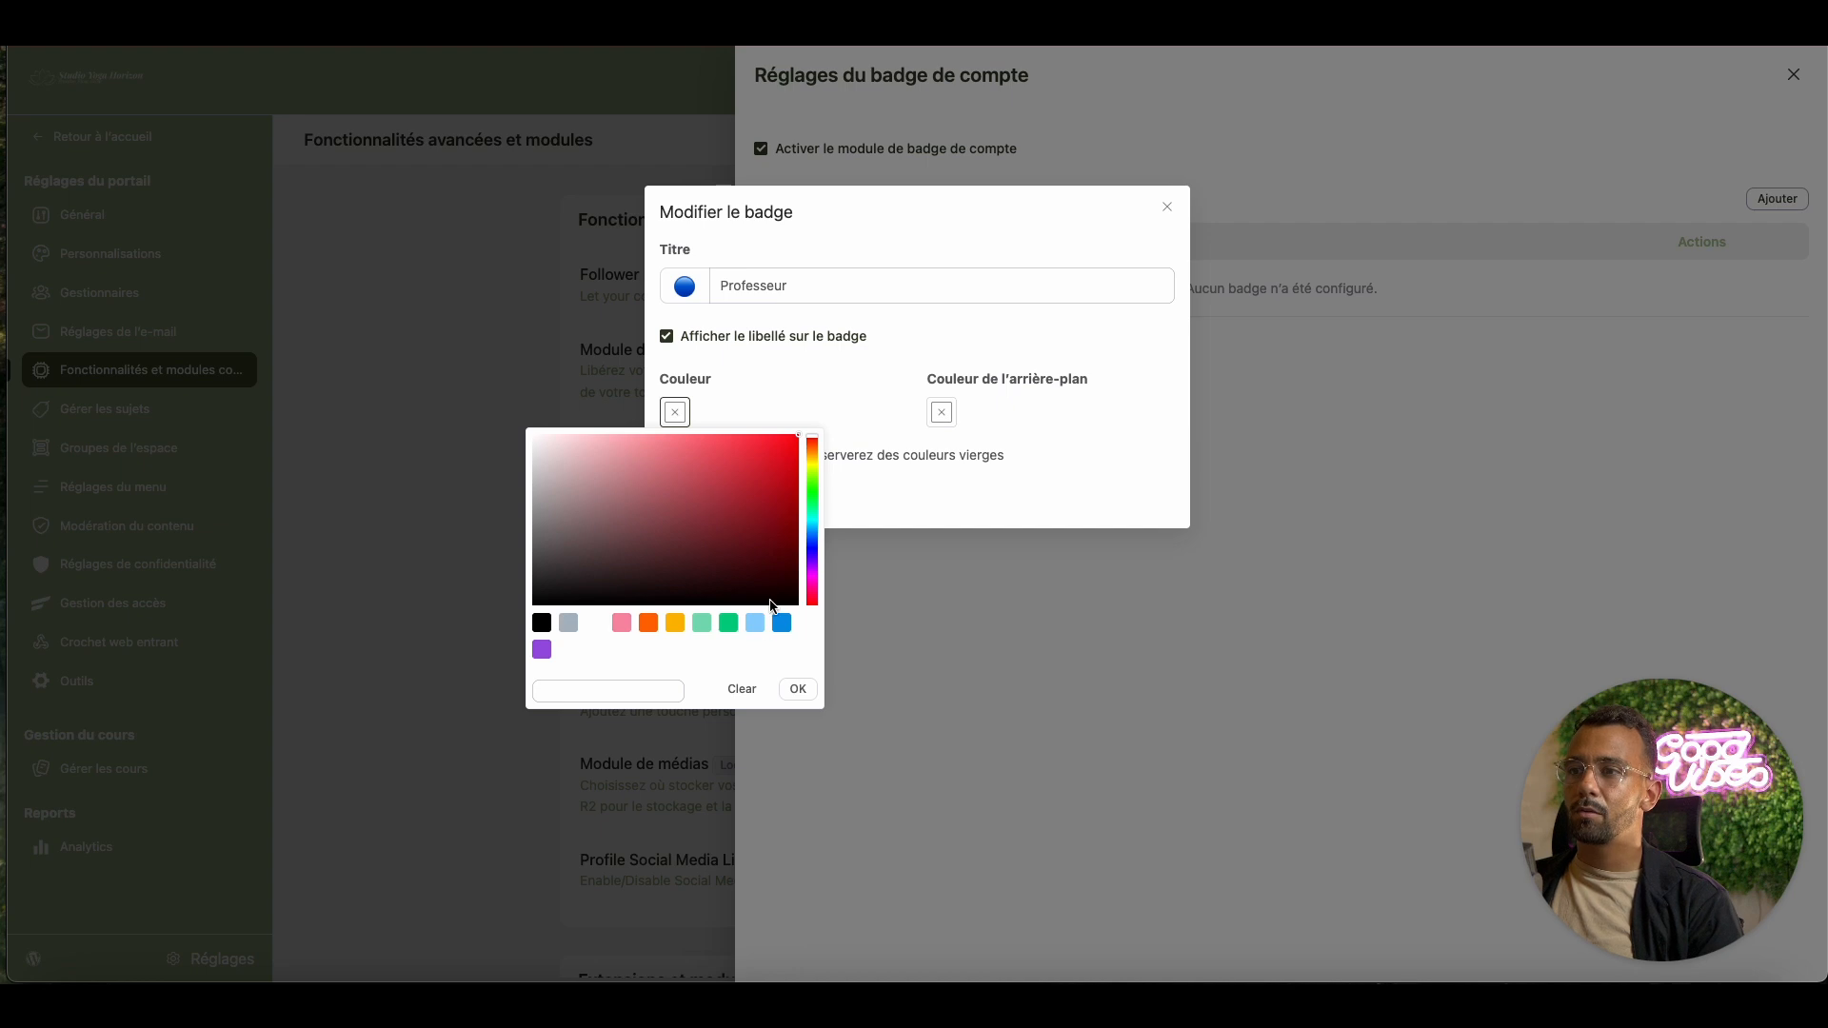
{"action": "left_click", "coordinate": [782, 623]}
{"action": "left_click", "coordinate": [866, 401]}
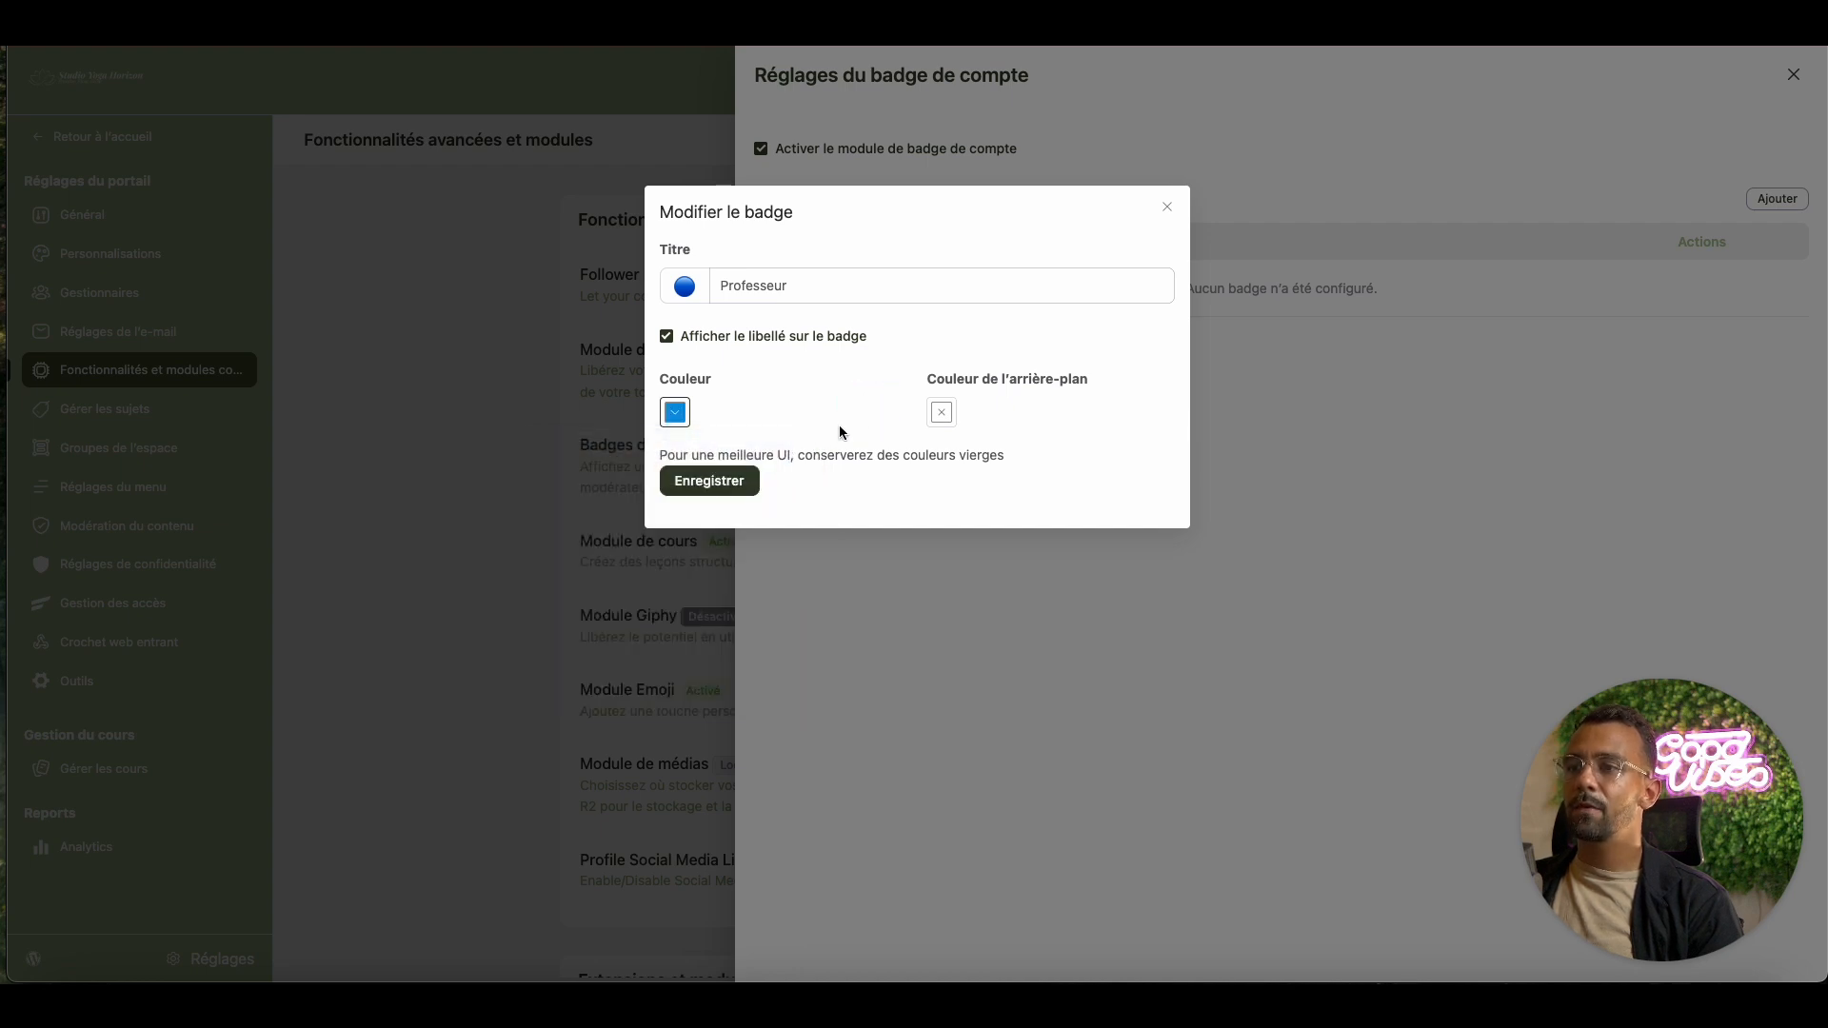
{"action": "left_click", "coordinate": [744, 480]}
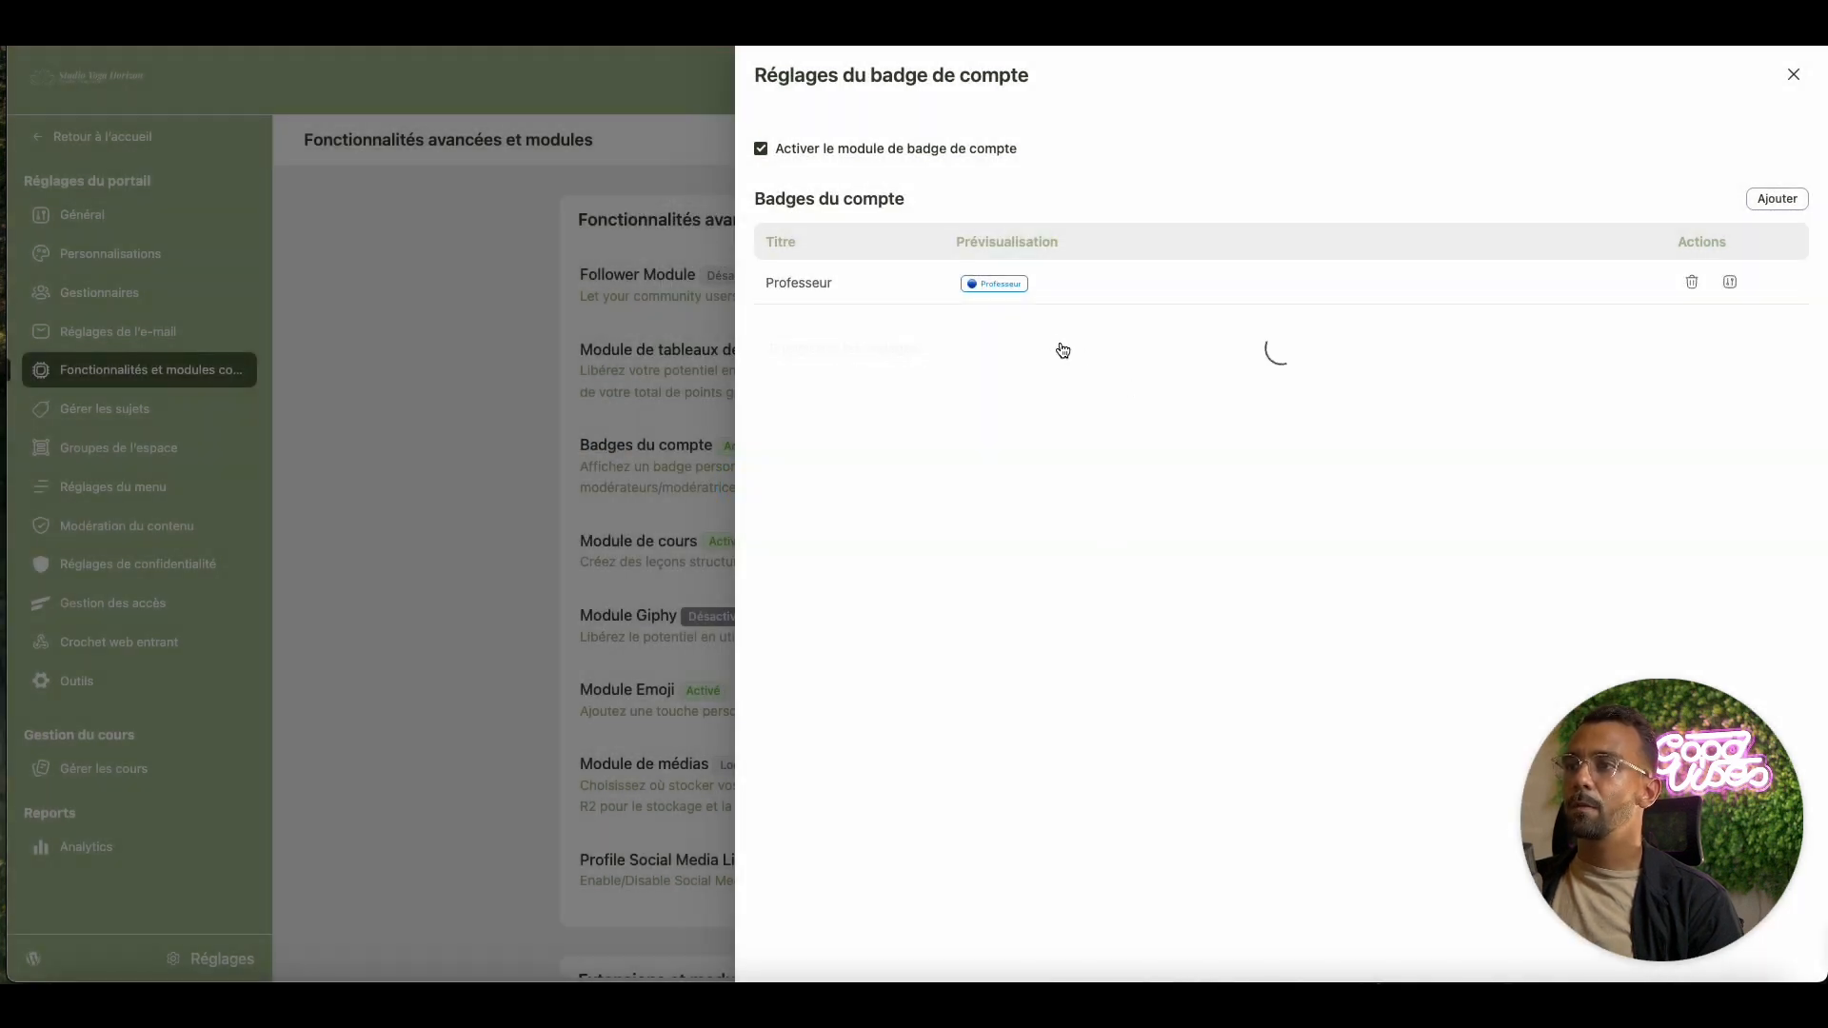
Add a new badge titled Éleve with the student emoji as its icon
{"action": "left_click", "coordinate": [1756, 200]}
{"action": "left_click", "coordinate": [1007, 278]}
{"action": "type", "text": "É"}
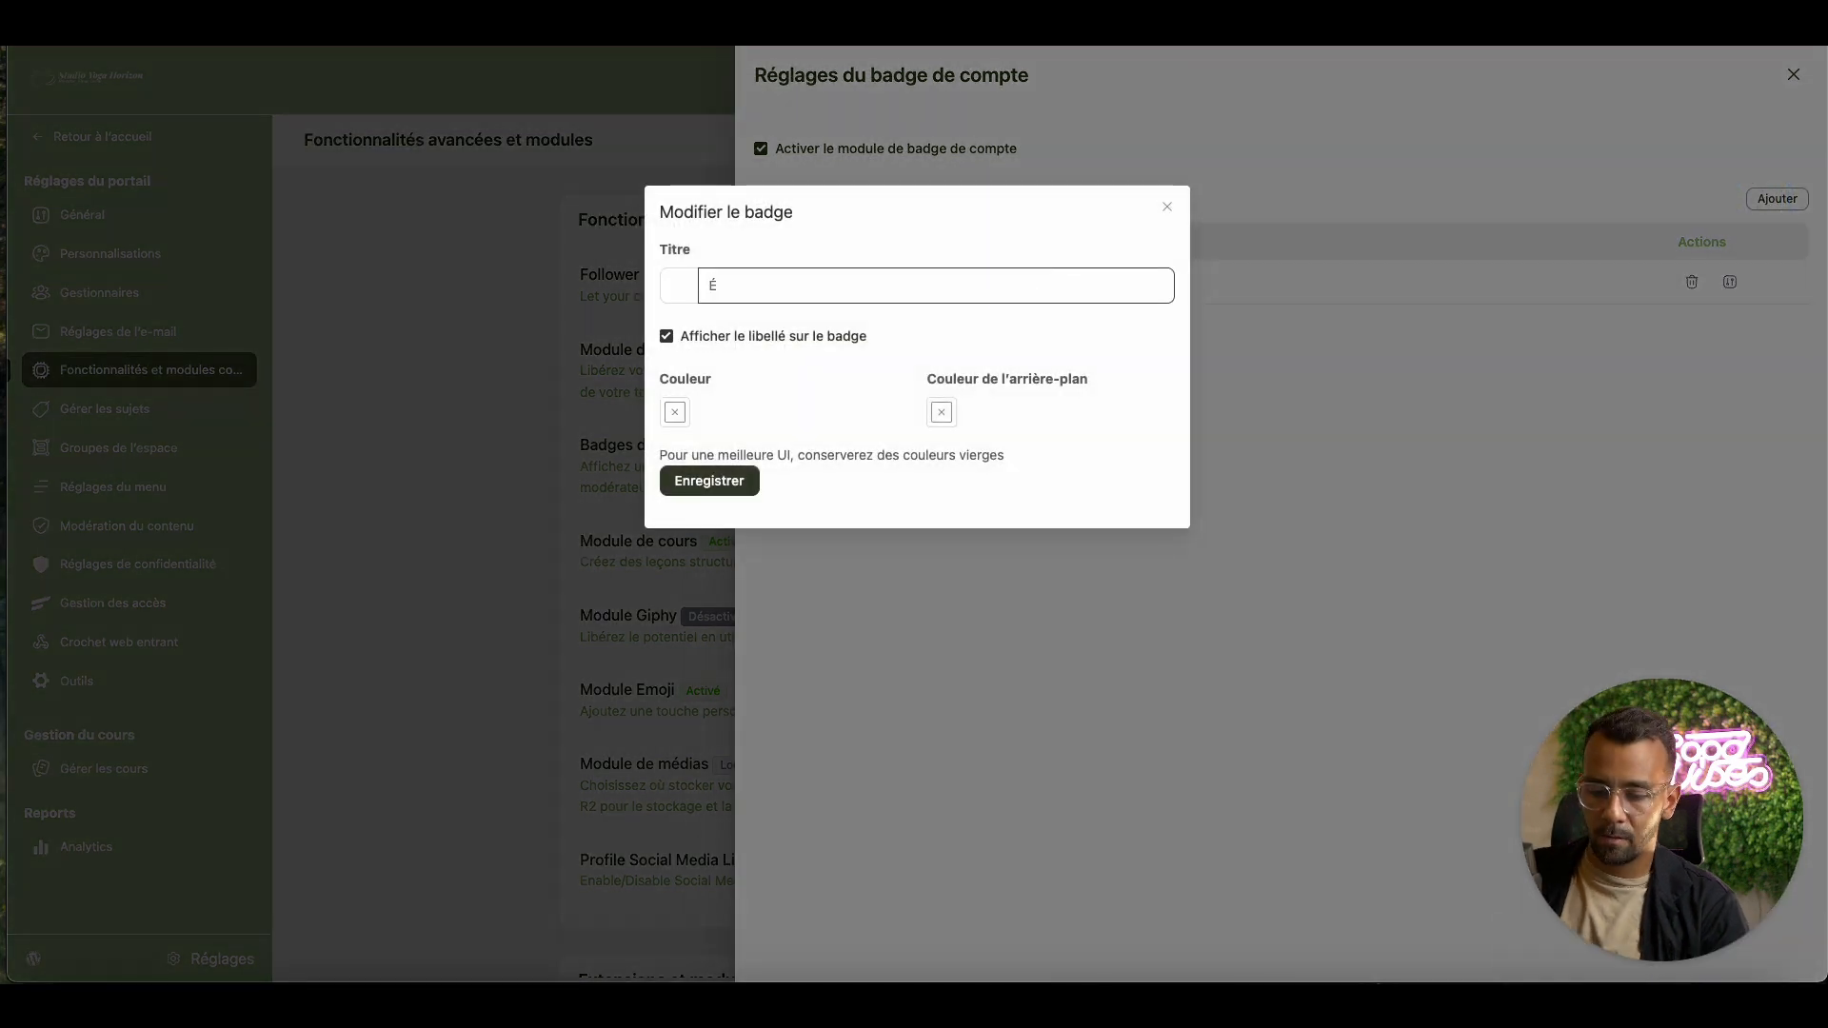
{"action": "type", "text": "leve"}
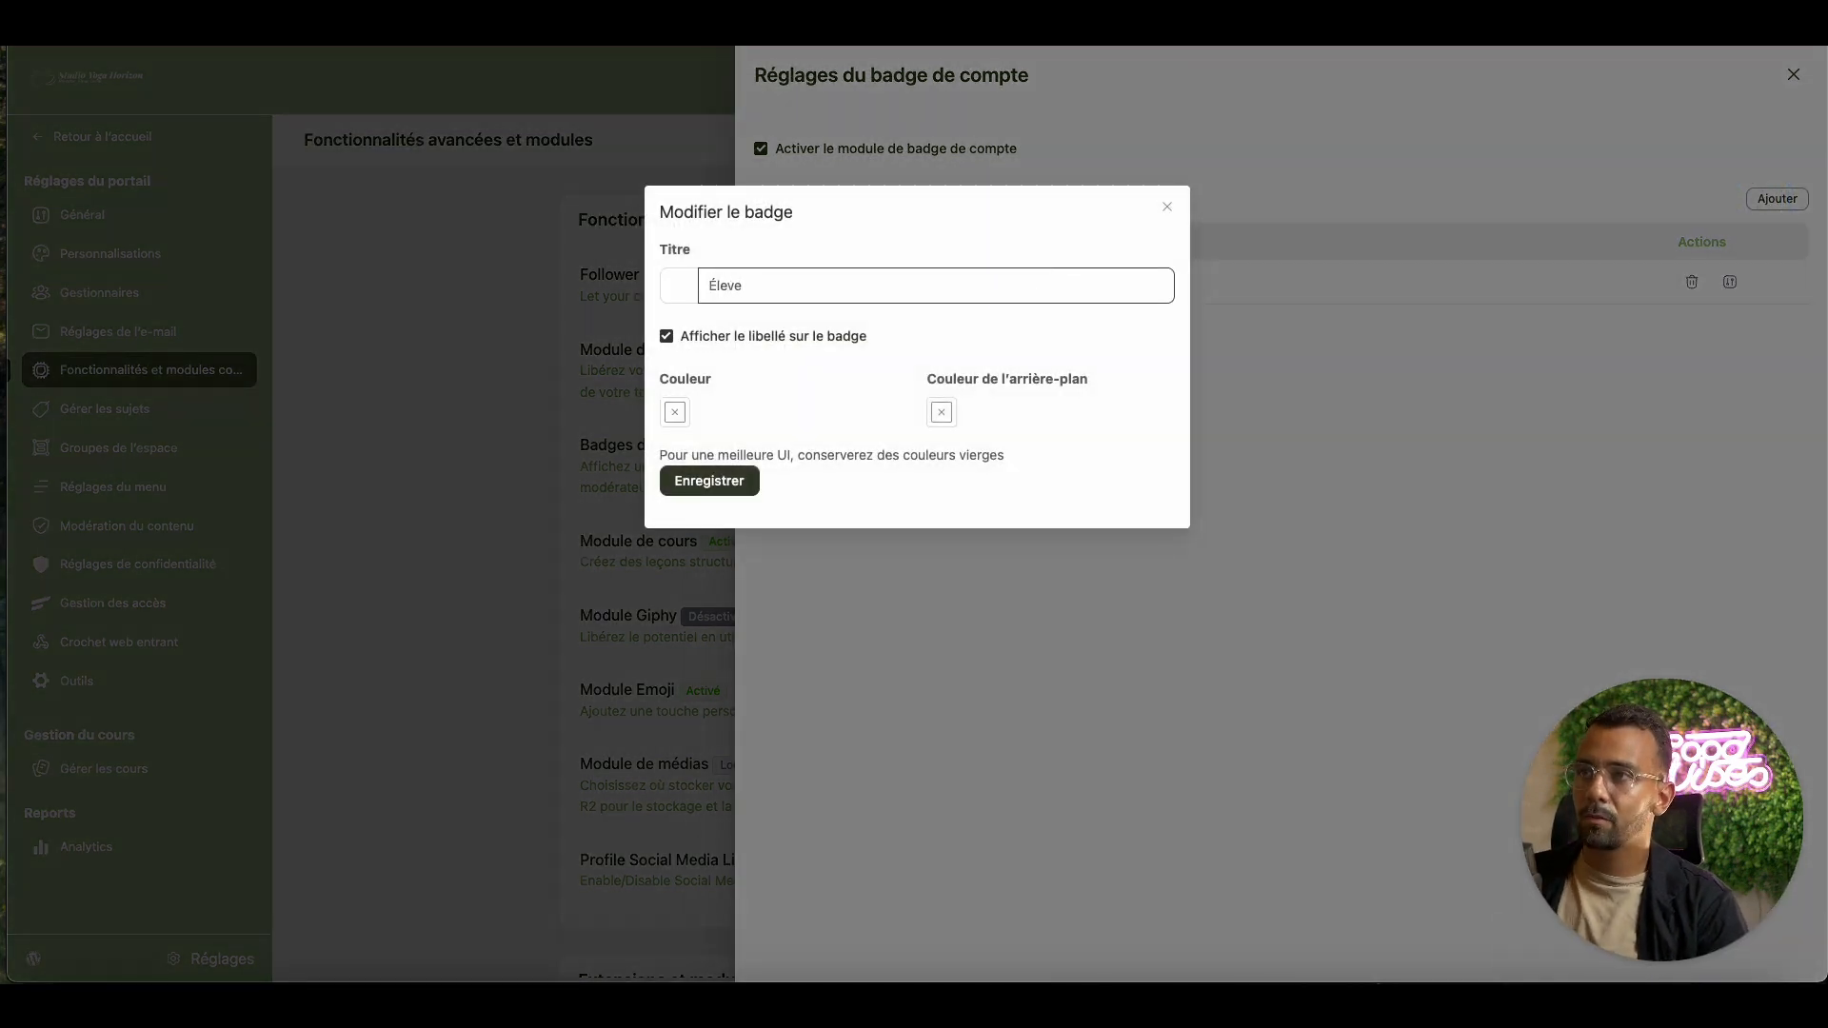
{"action": "left_click", "coordinate": [672, 297]}
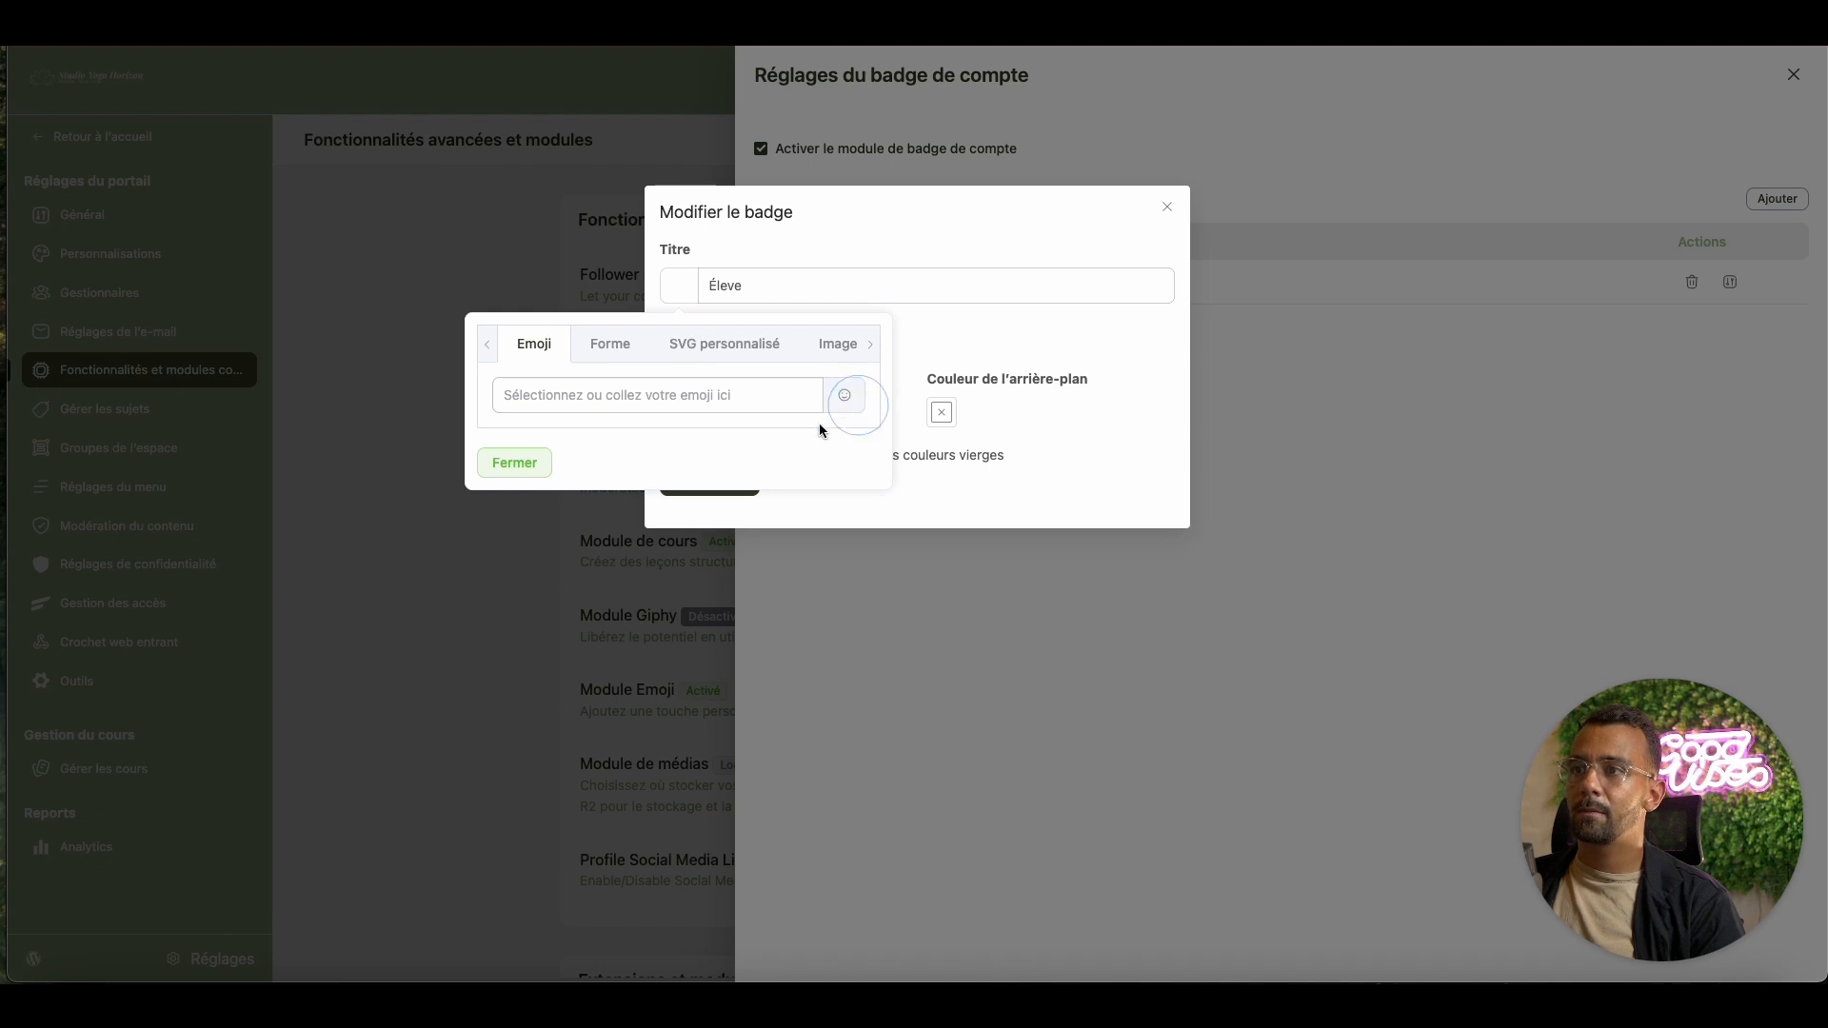
{"action": "left_click", "coordinate": [845, 397]}
{"action": "left_click", "coordinate": [771, 481]}
{"action": "type", "text": "student"}
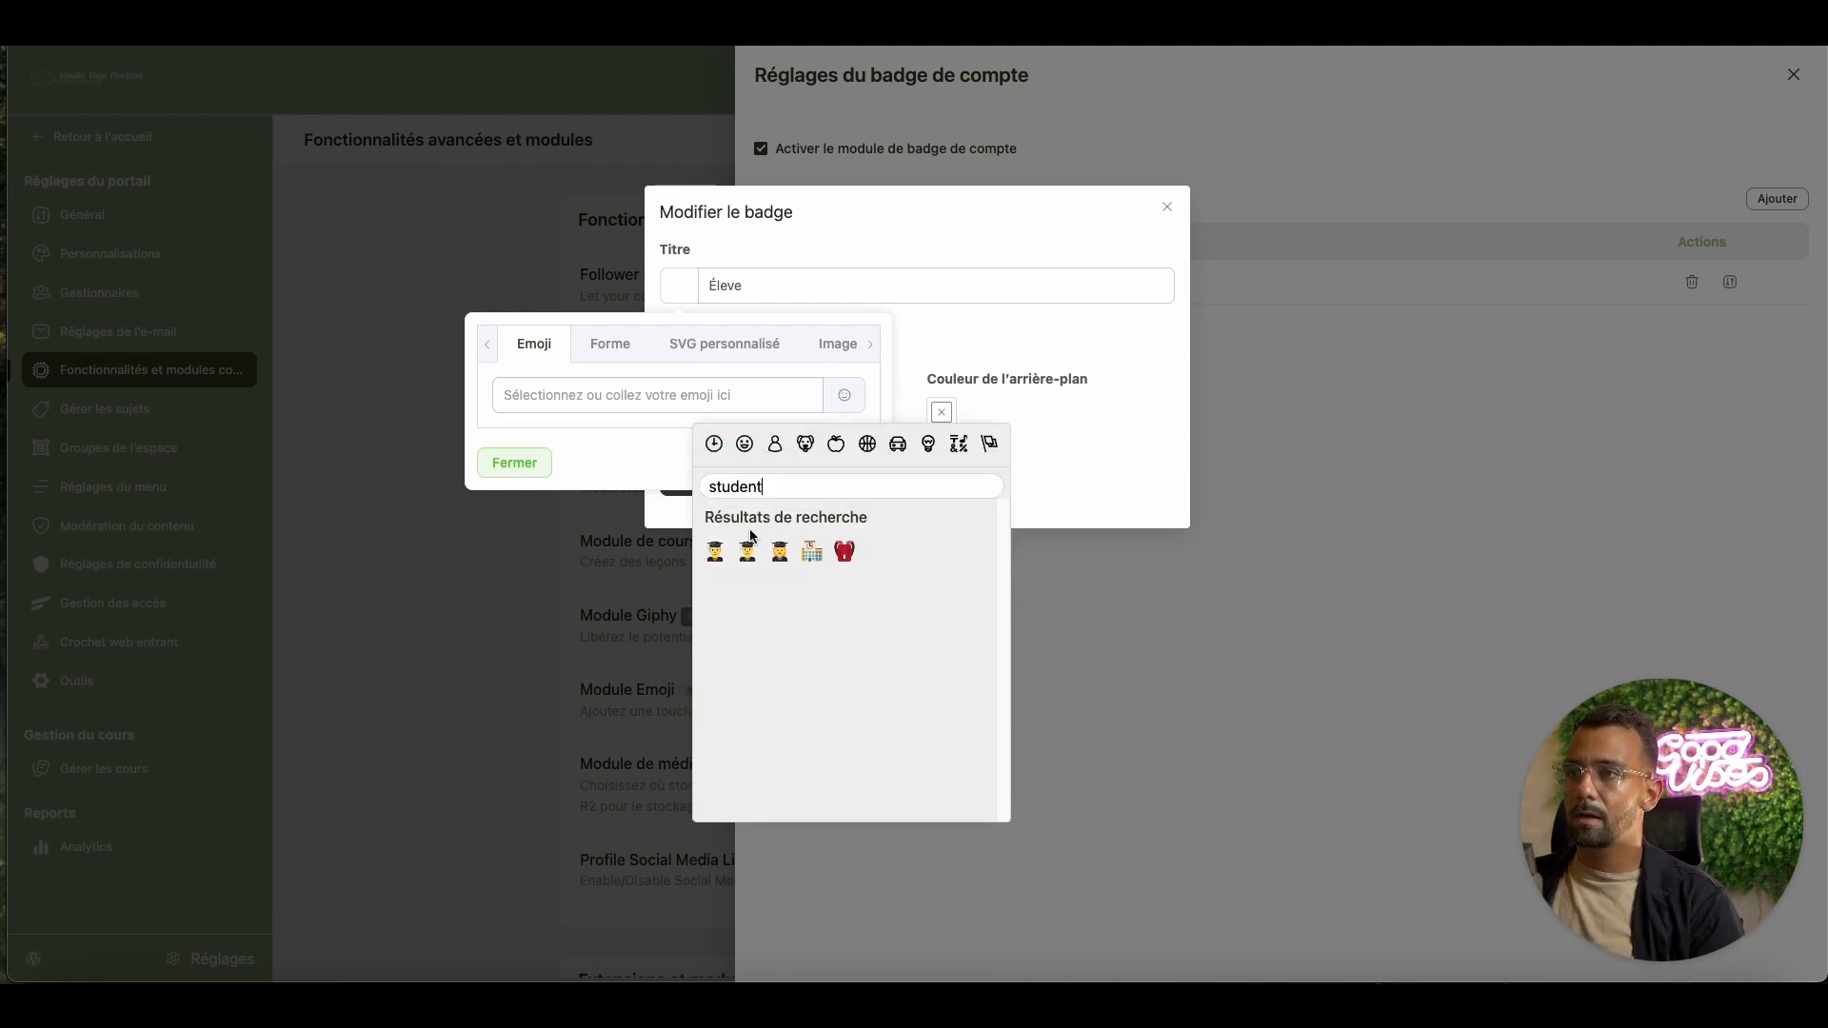
{"action": "left_click", "coordinate": [717, 552]}
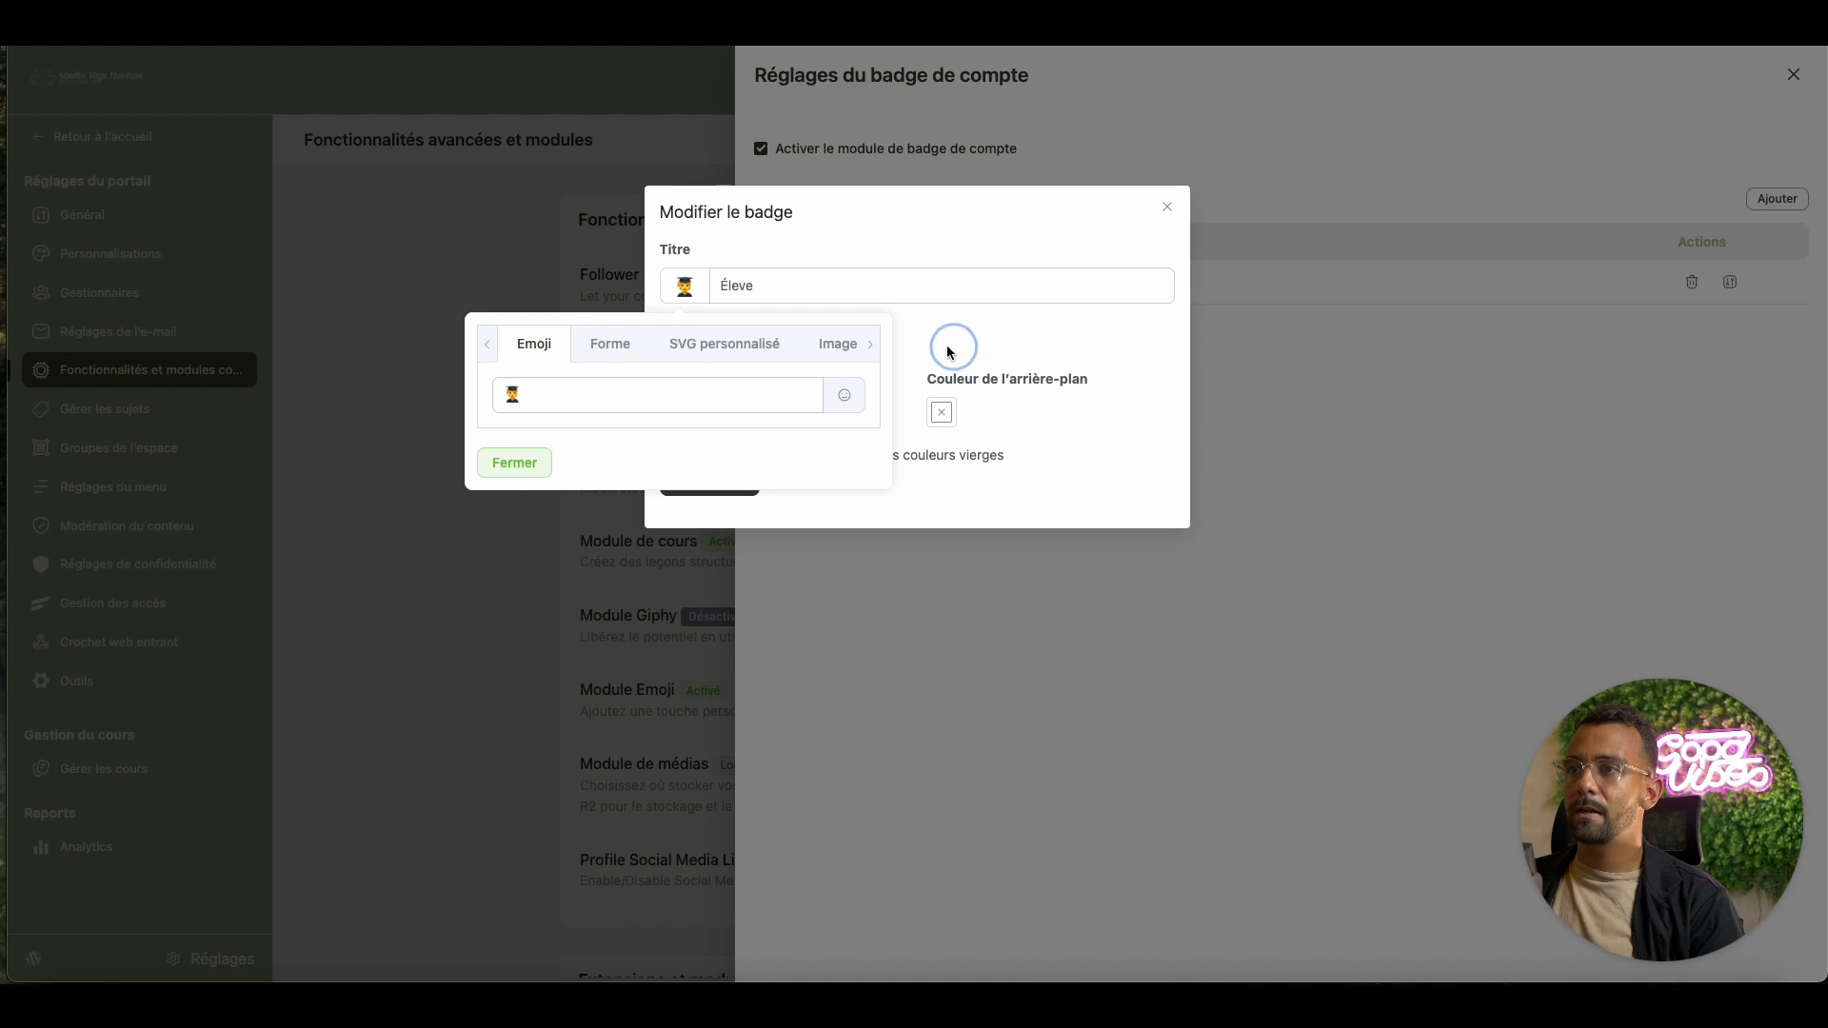
{"action": "left_click", "coordinate": [515, 463]}
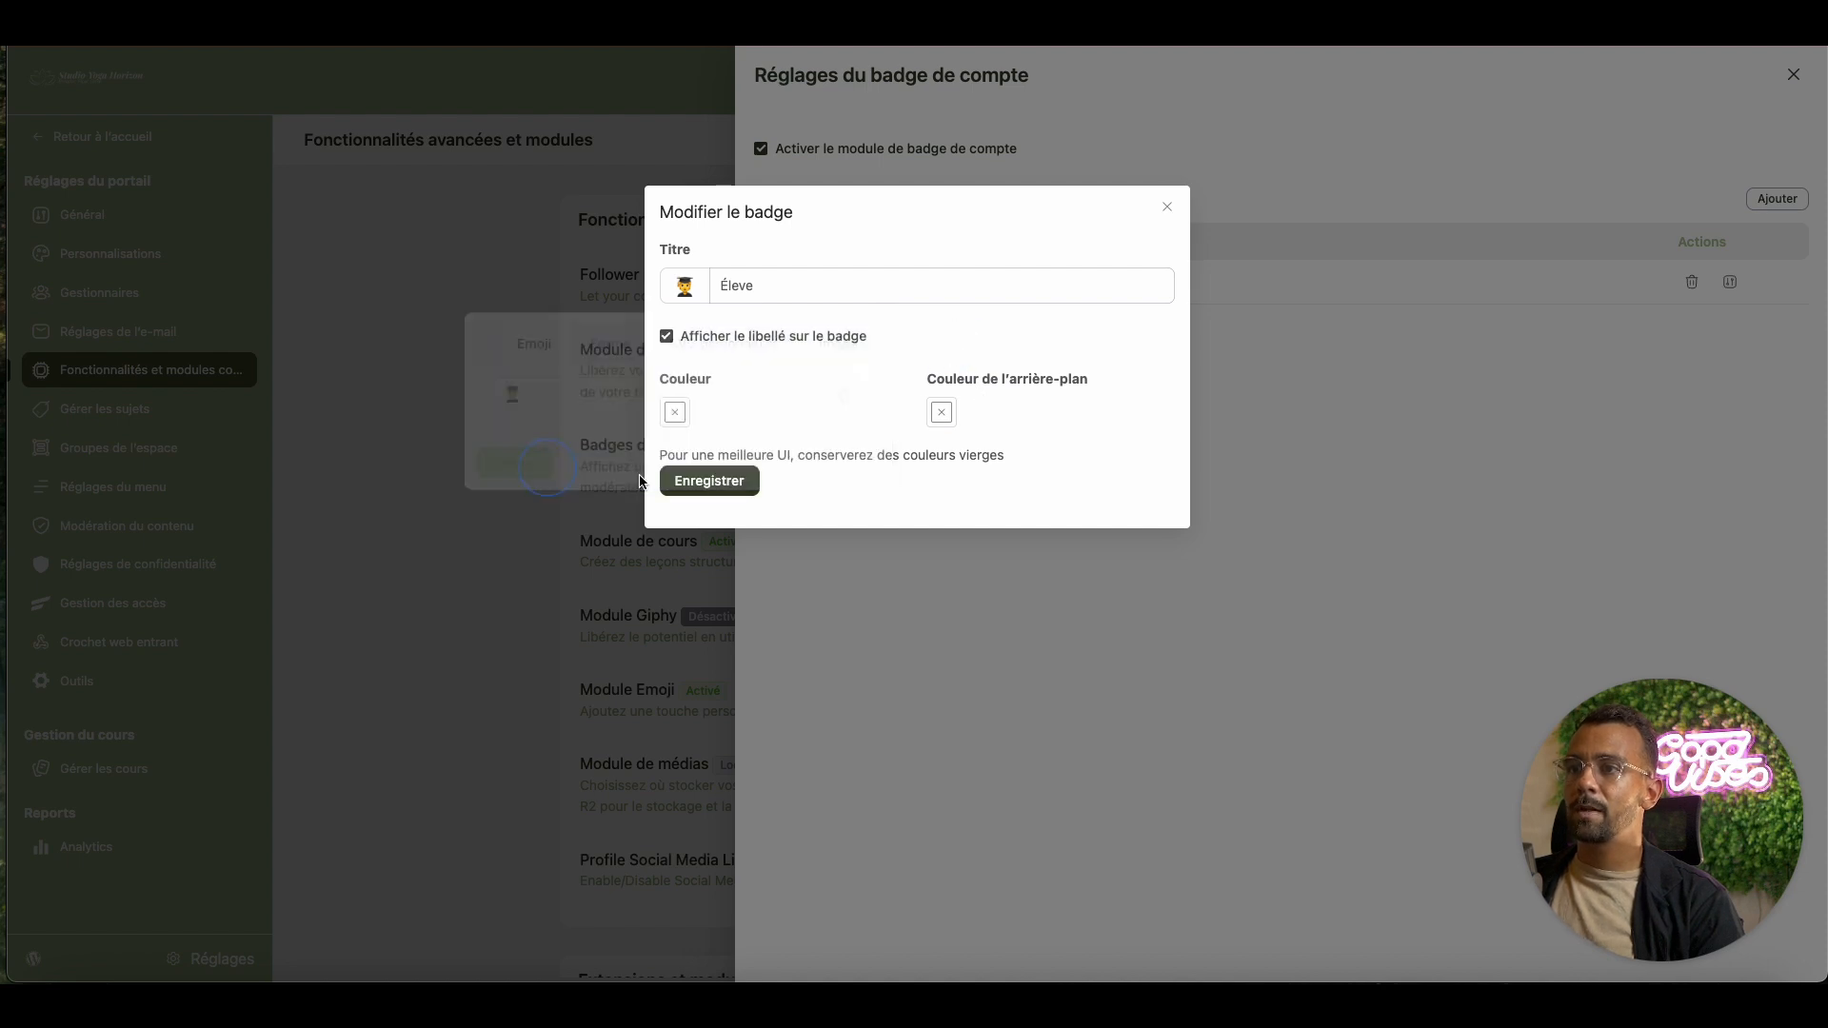
Set the Éleve badge colour to purple #9B51E0 and save it
{"action": "left_click", "coordinate": [674, 412]}
{"action": "left_click", "coordinate": [568, 622]}
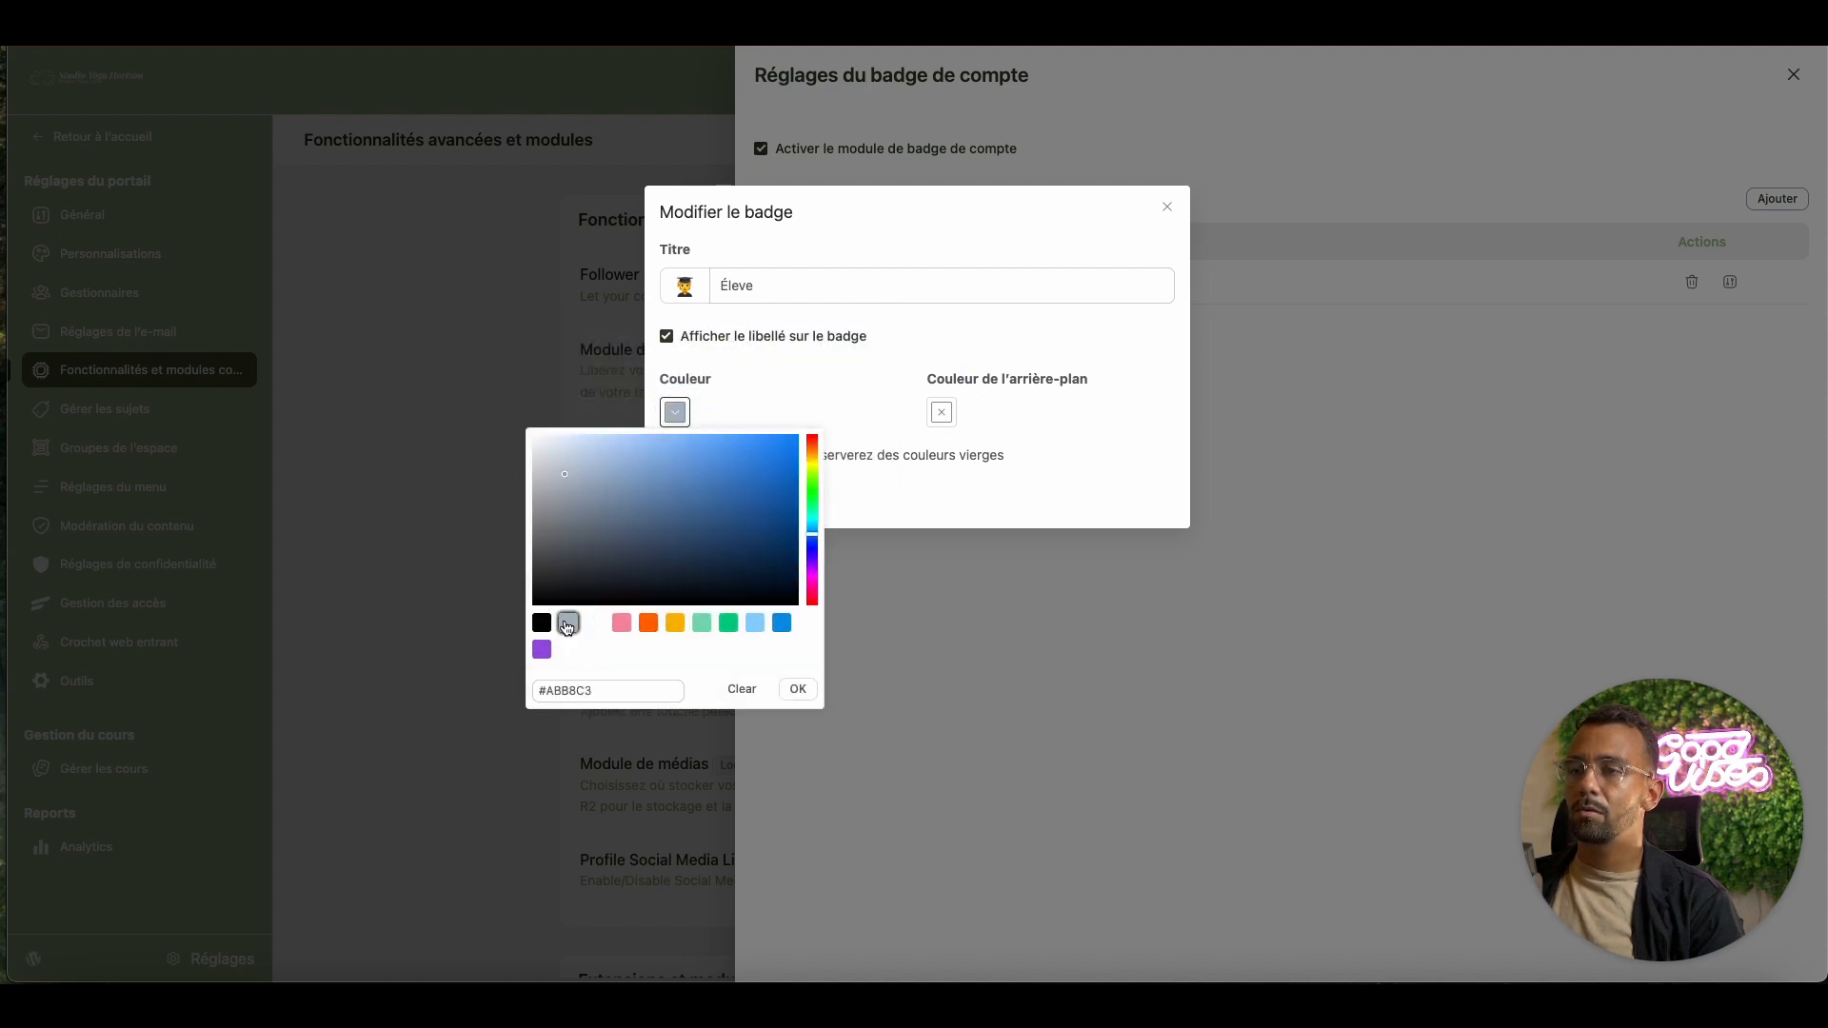
{"action": "left_click", "coordinate": [542, 653]}
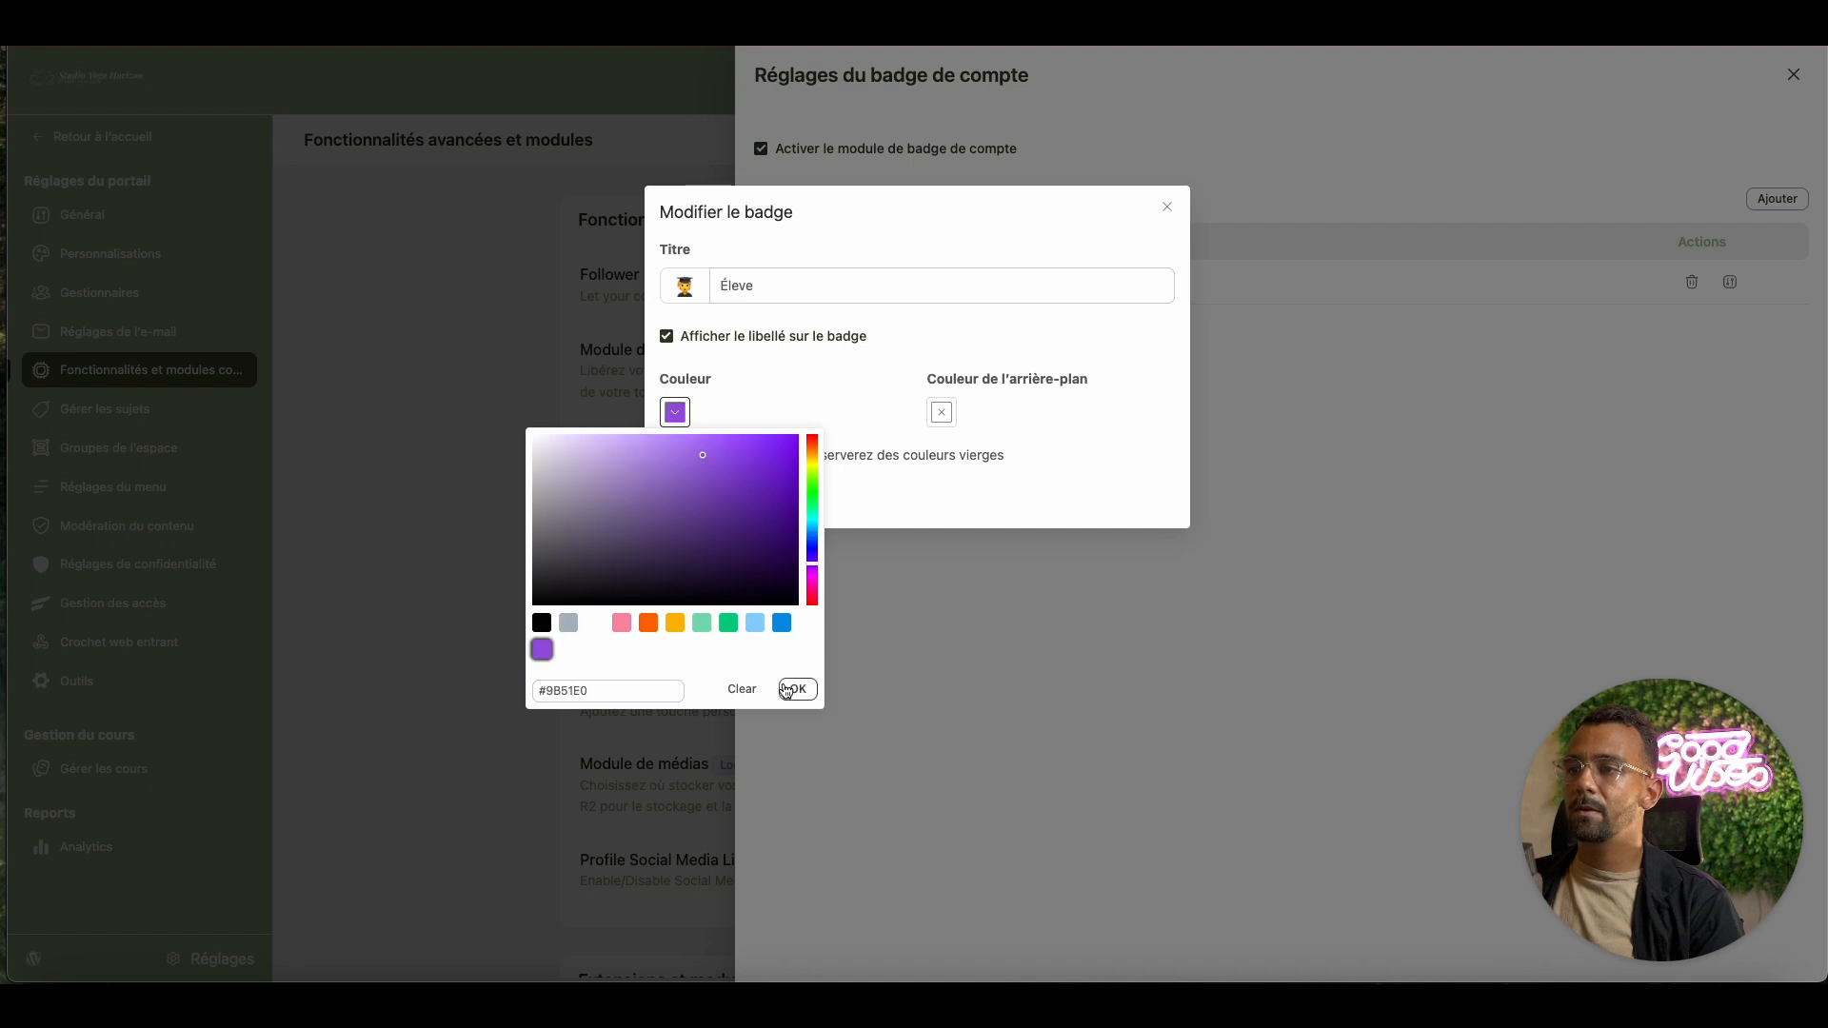
{"action": "left_click", "coordinate": [796, 688]}
{"action": "left_click", "coordinate": [714, 493]}
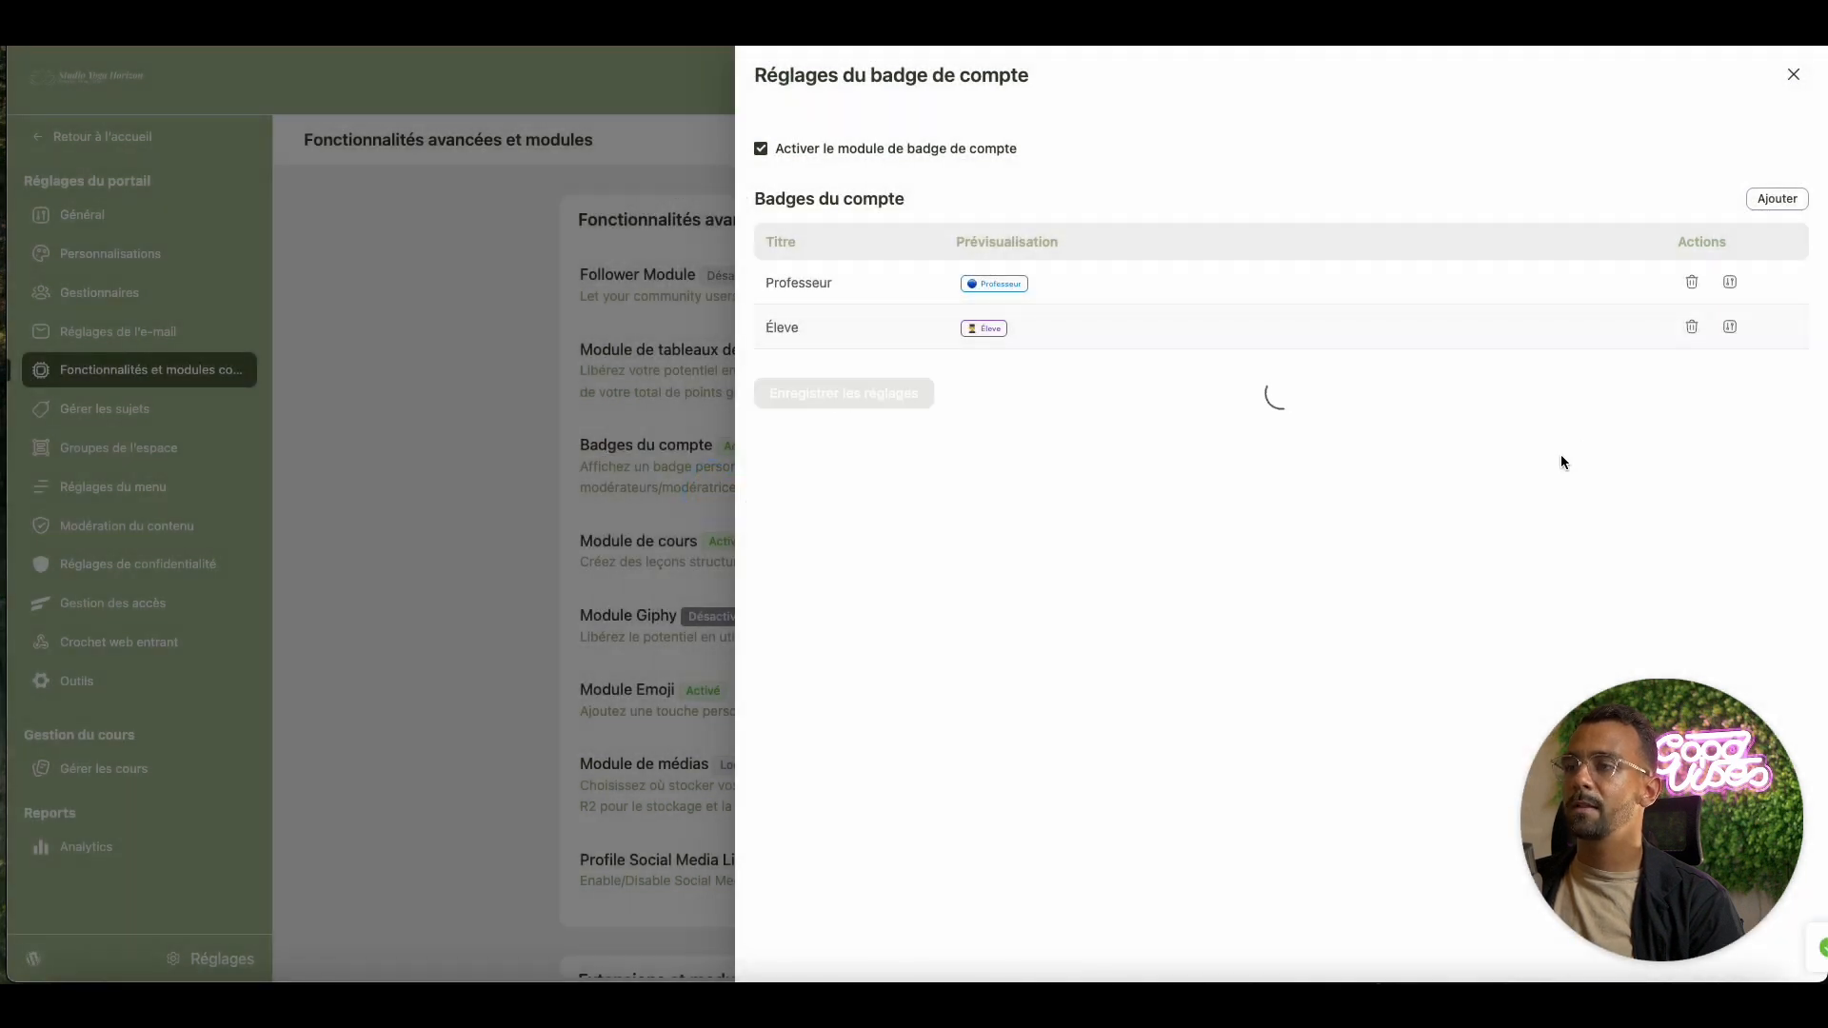
Add a new badge titled Modérateur with the crossed-swords emoji as its icon
{"action": "left_click", "coordinate": [1776, 198]}
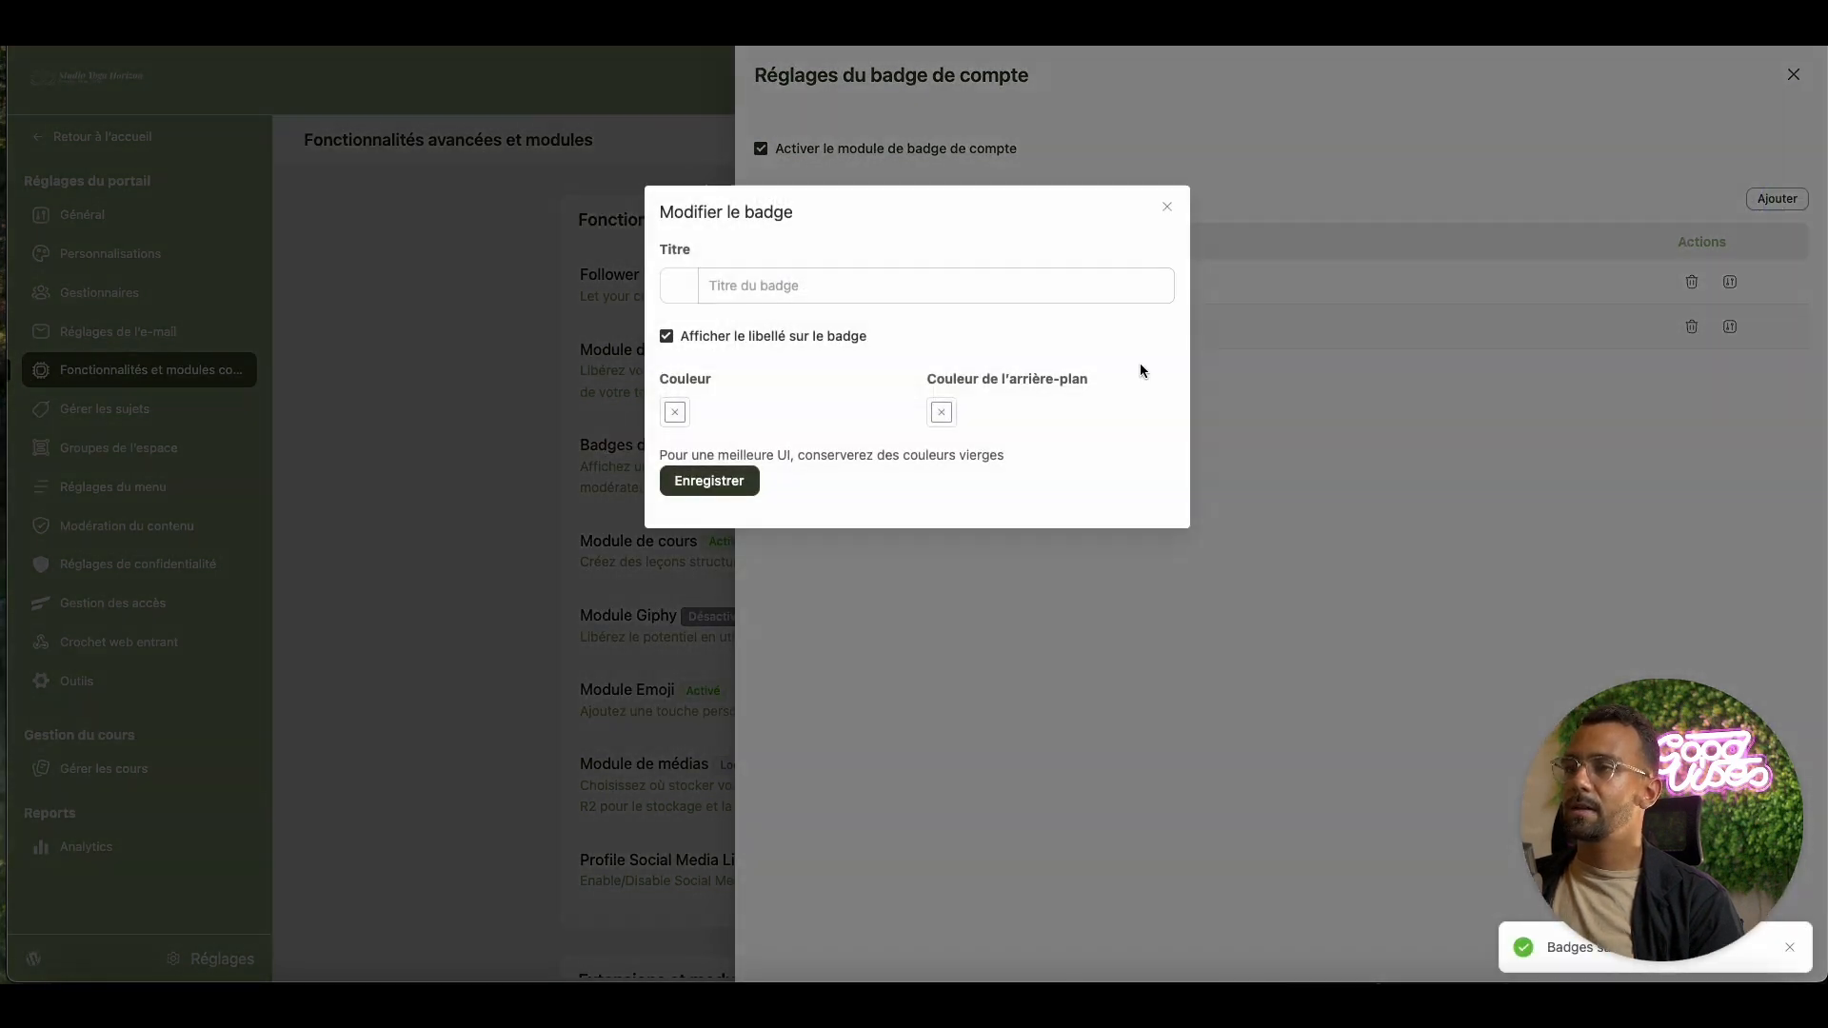
{"action": "left_click", "coordinate": [939, 288]}
{"action": "type", "text": "M"}
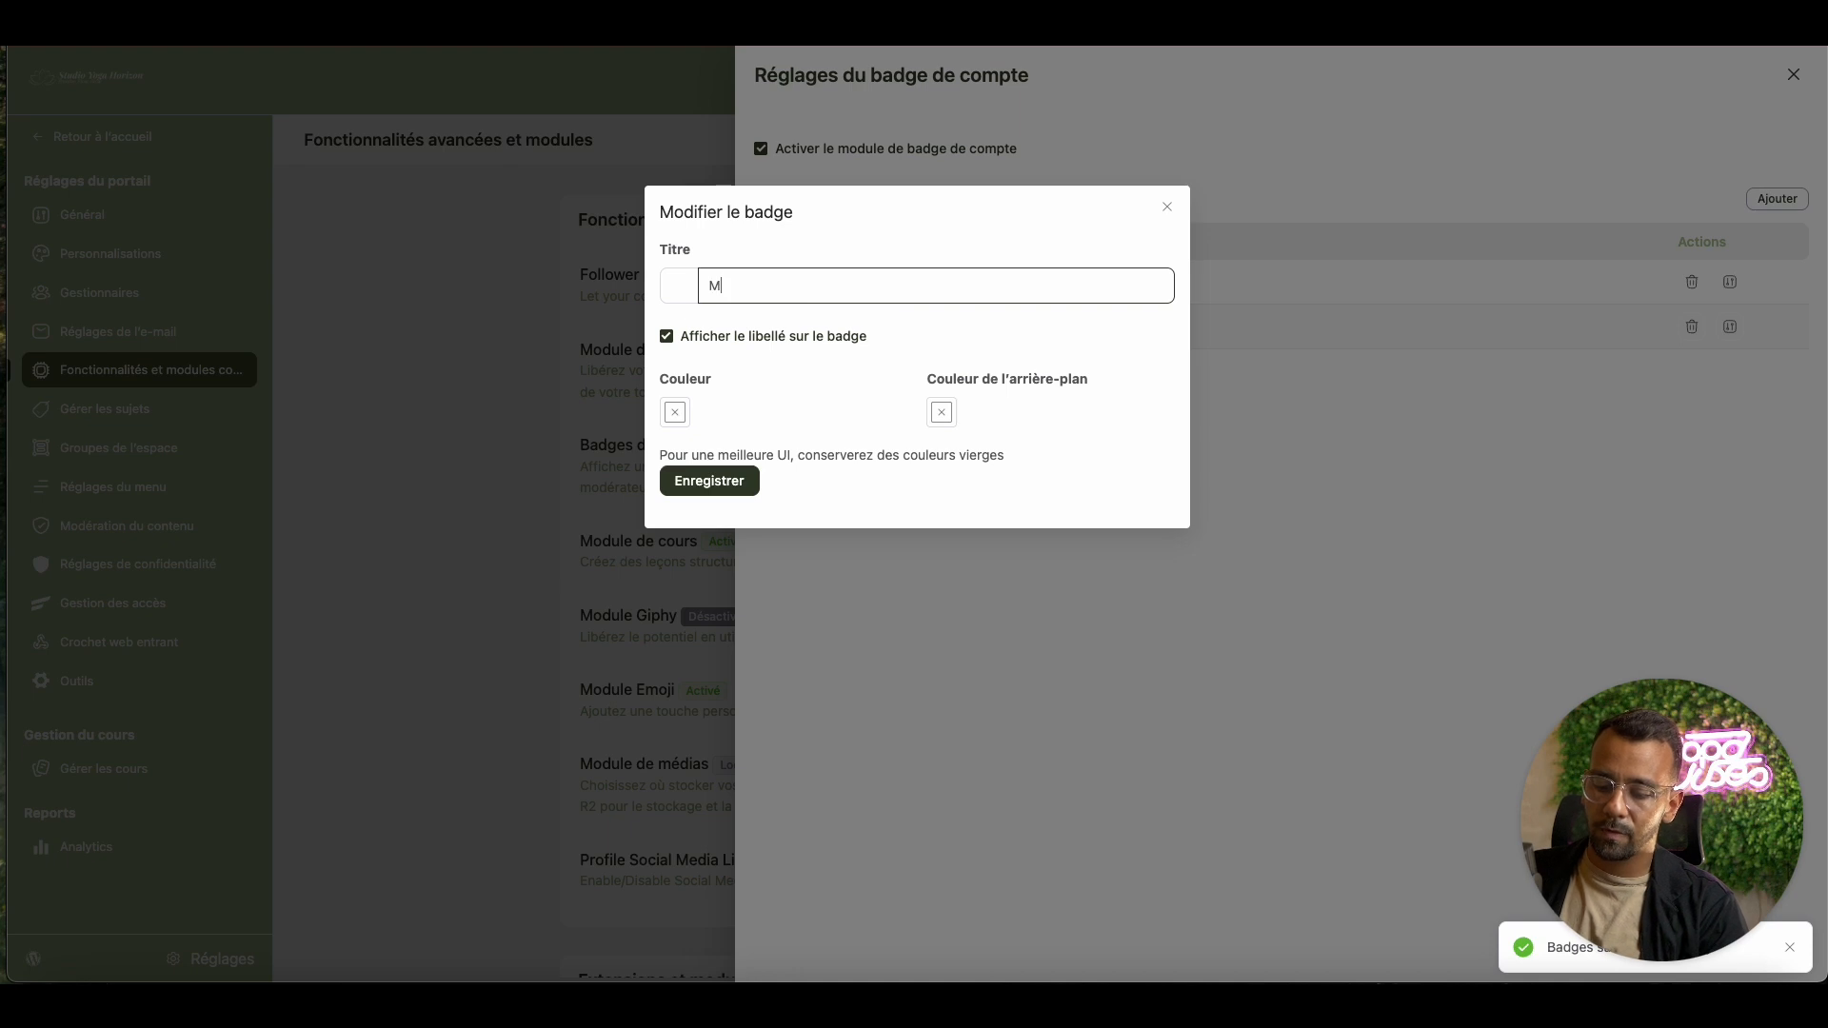
{"action": "type", "text": "odér"}
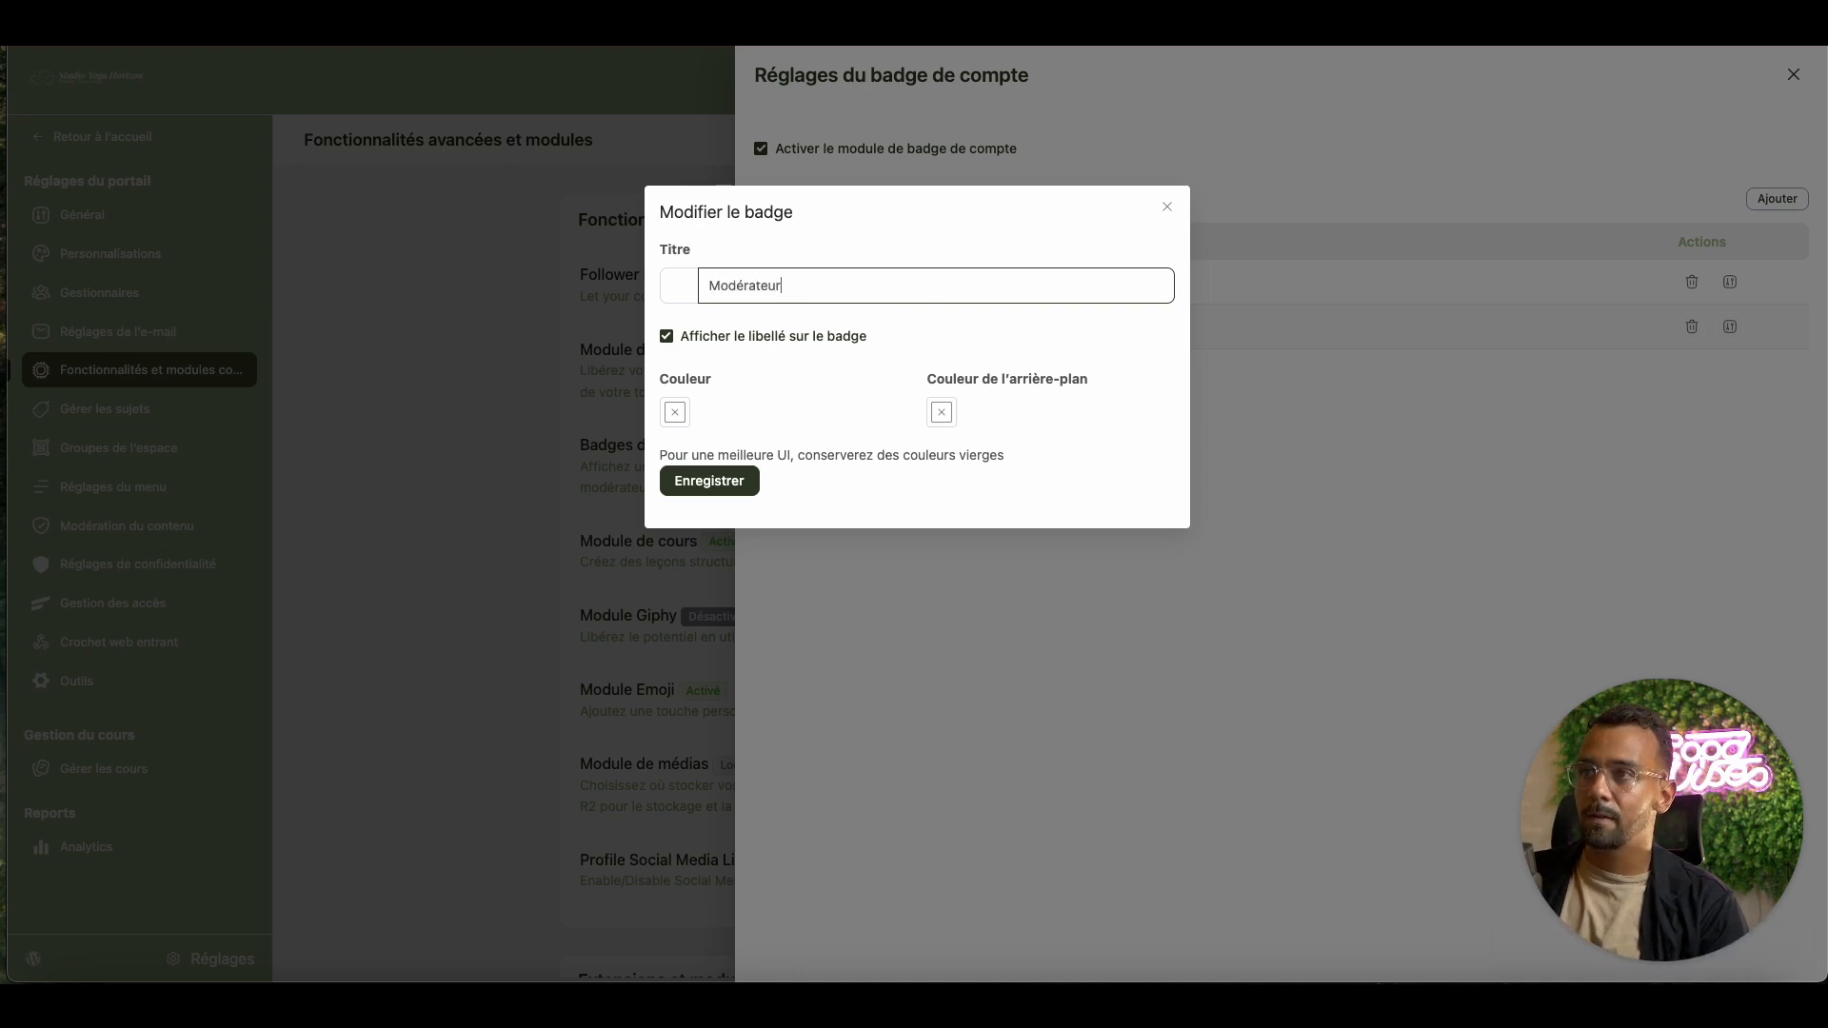
{"action": "type", "text": "ateur"}
{"action": "left_click", "coordinate": [674, 288]}
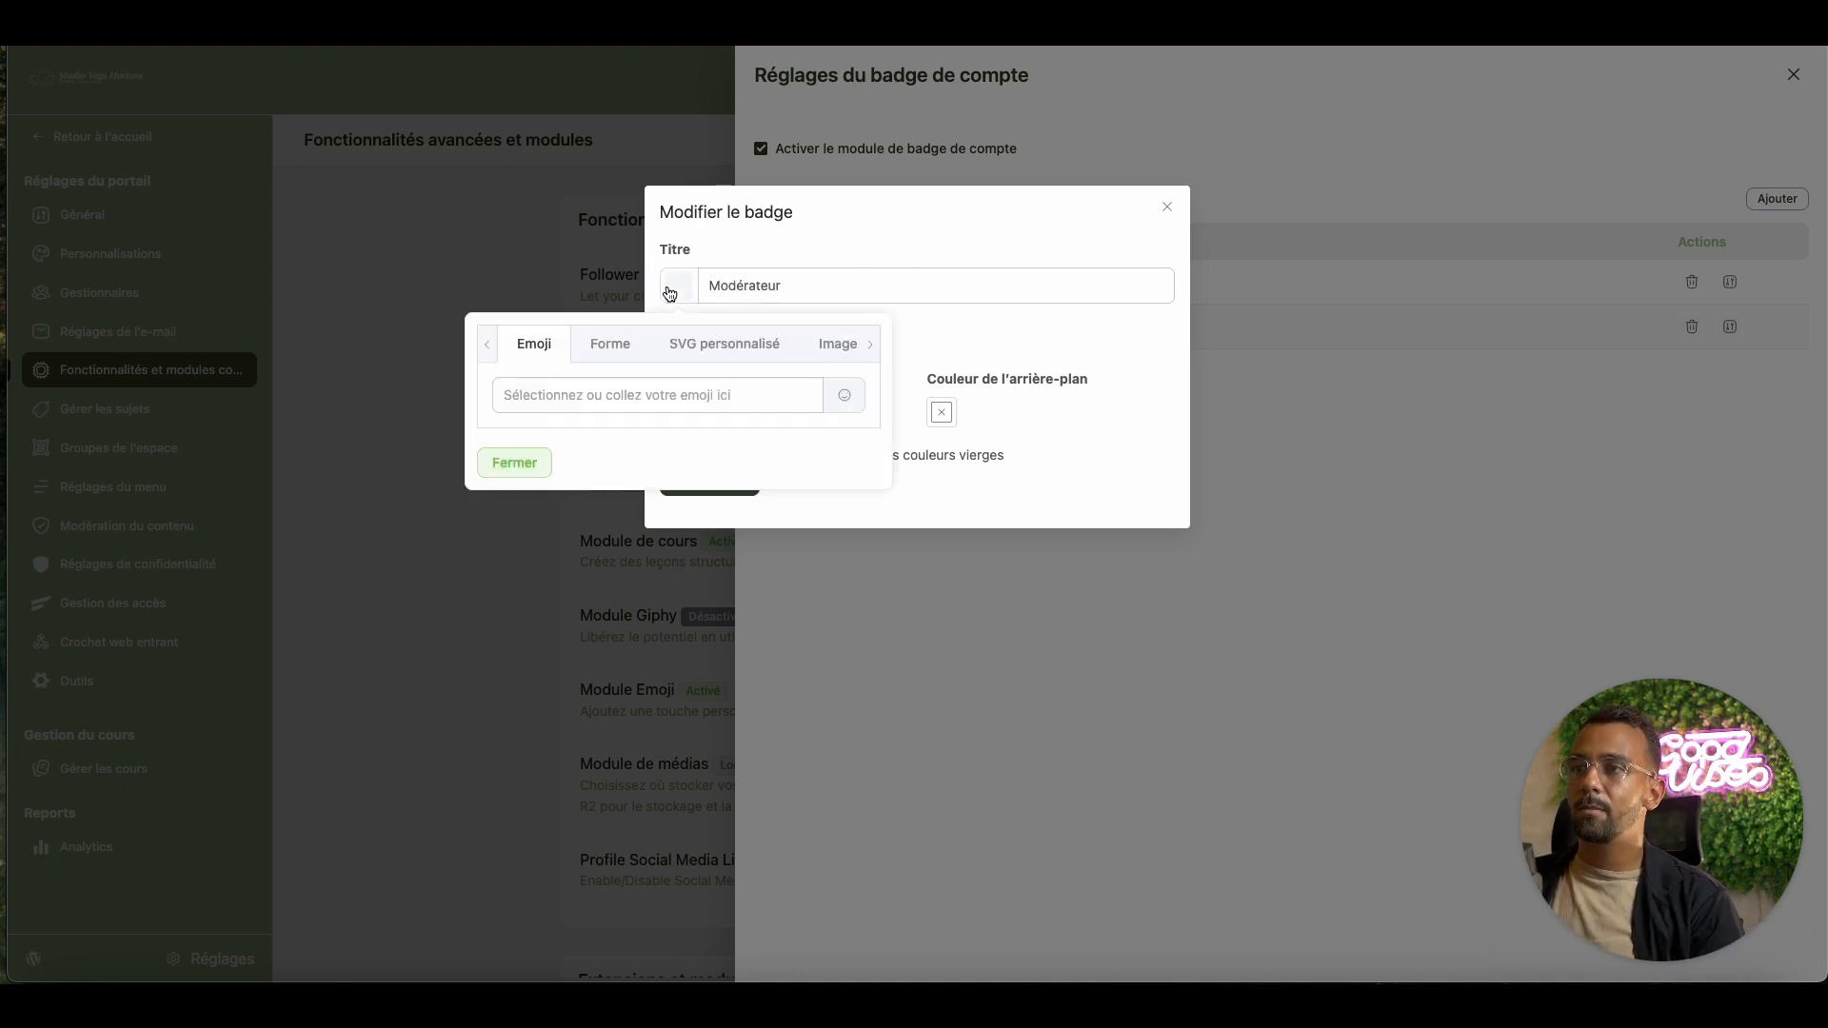
{"action": "left_click", "coordinate": [613, 346]}
{"action": "left_click", "coordinate": [555, 358]}
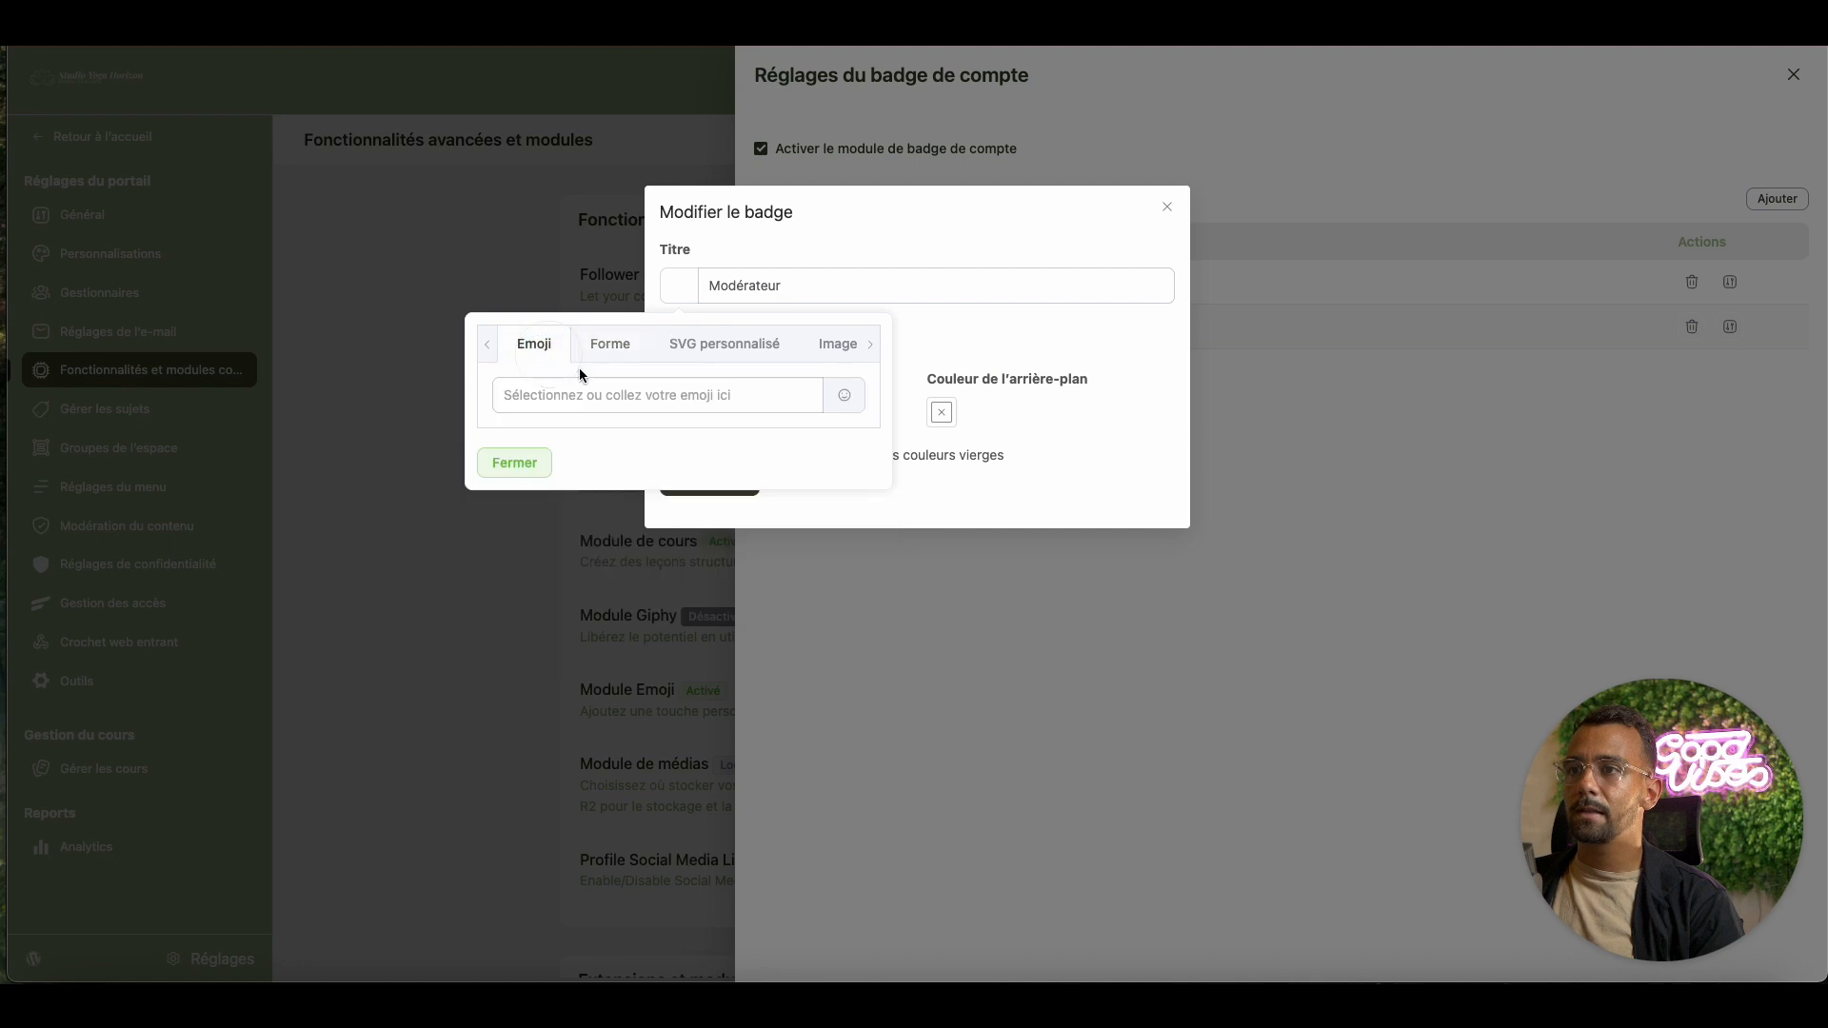
{"action": "left_click", "coordinate": [844, 398]}
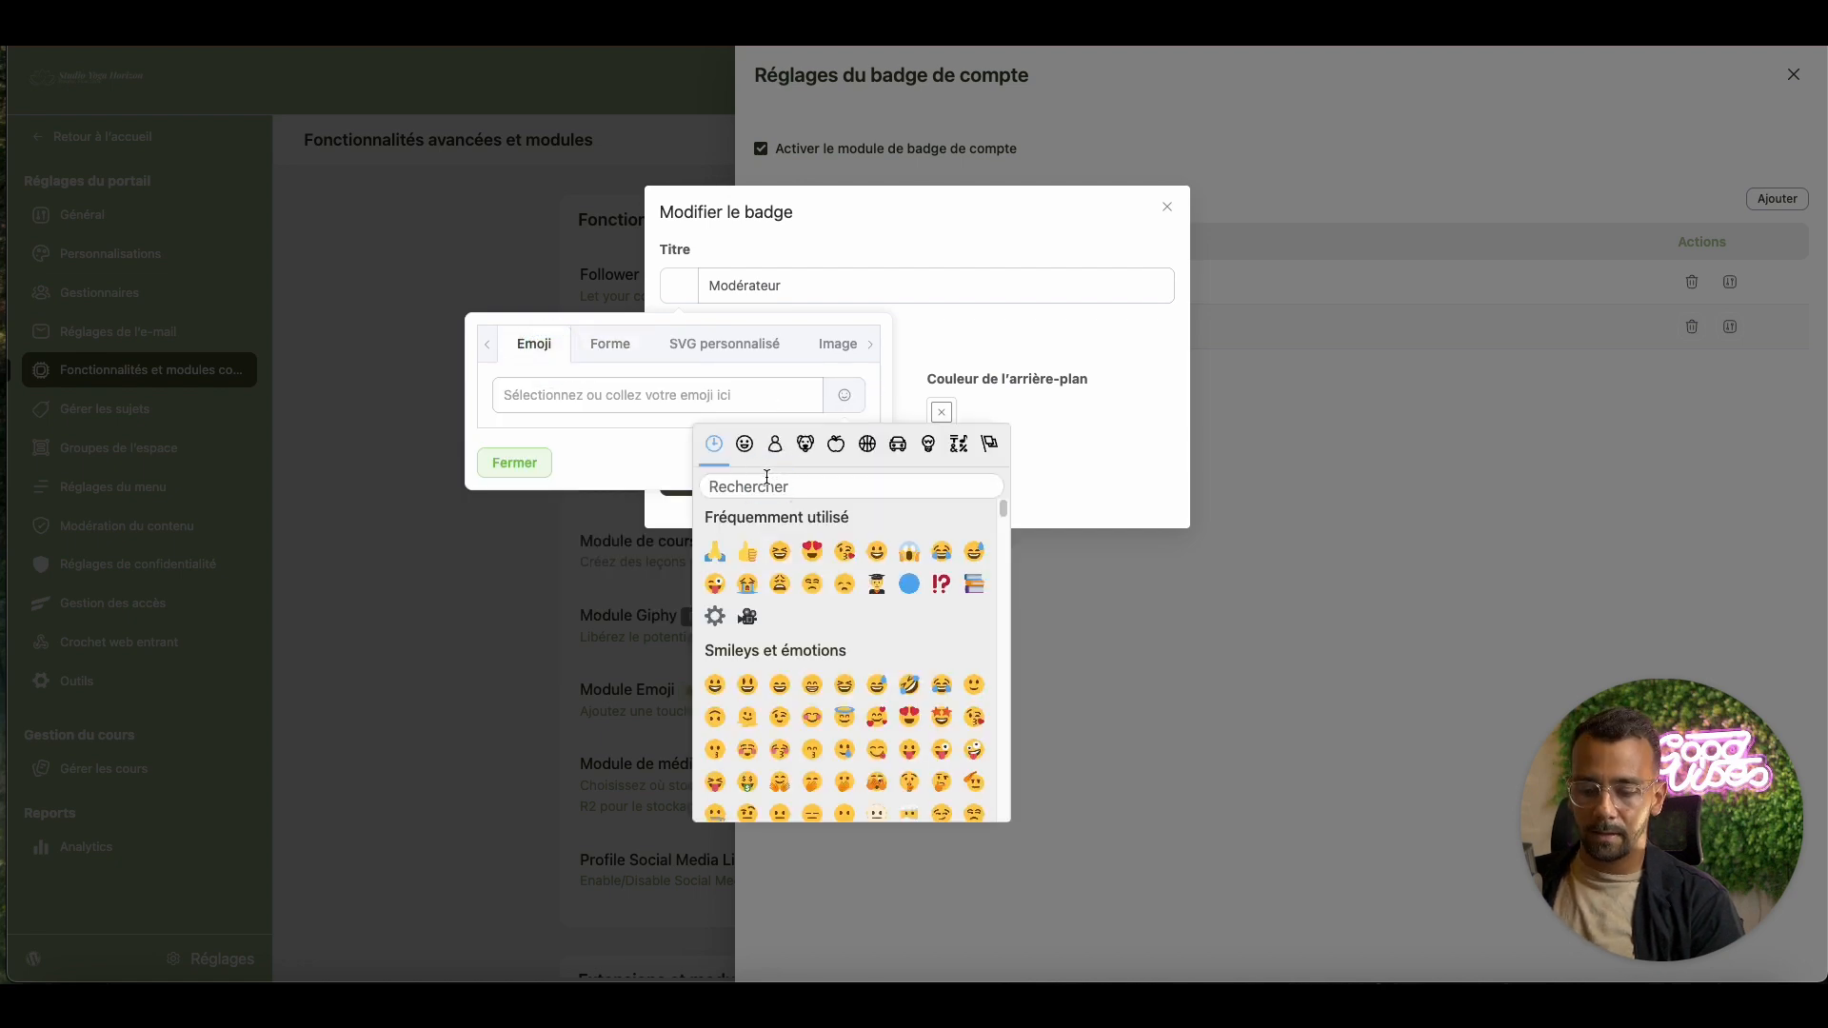
{"action": "type", "text": "clef"}
{"action": "key", "text": "BackSpace"}
{"action": "key", "text": "BackSpace"}
{"action": "key", "text": "BackSpace"}
{"action": "key", "text": "BackSpace"}
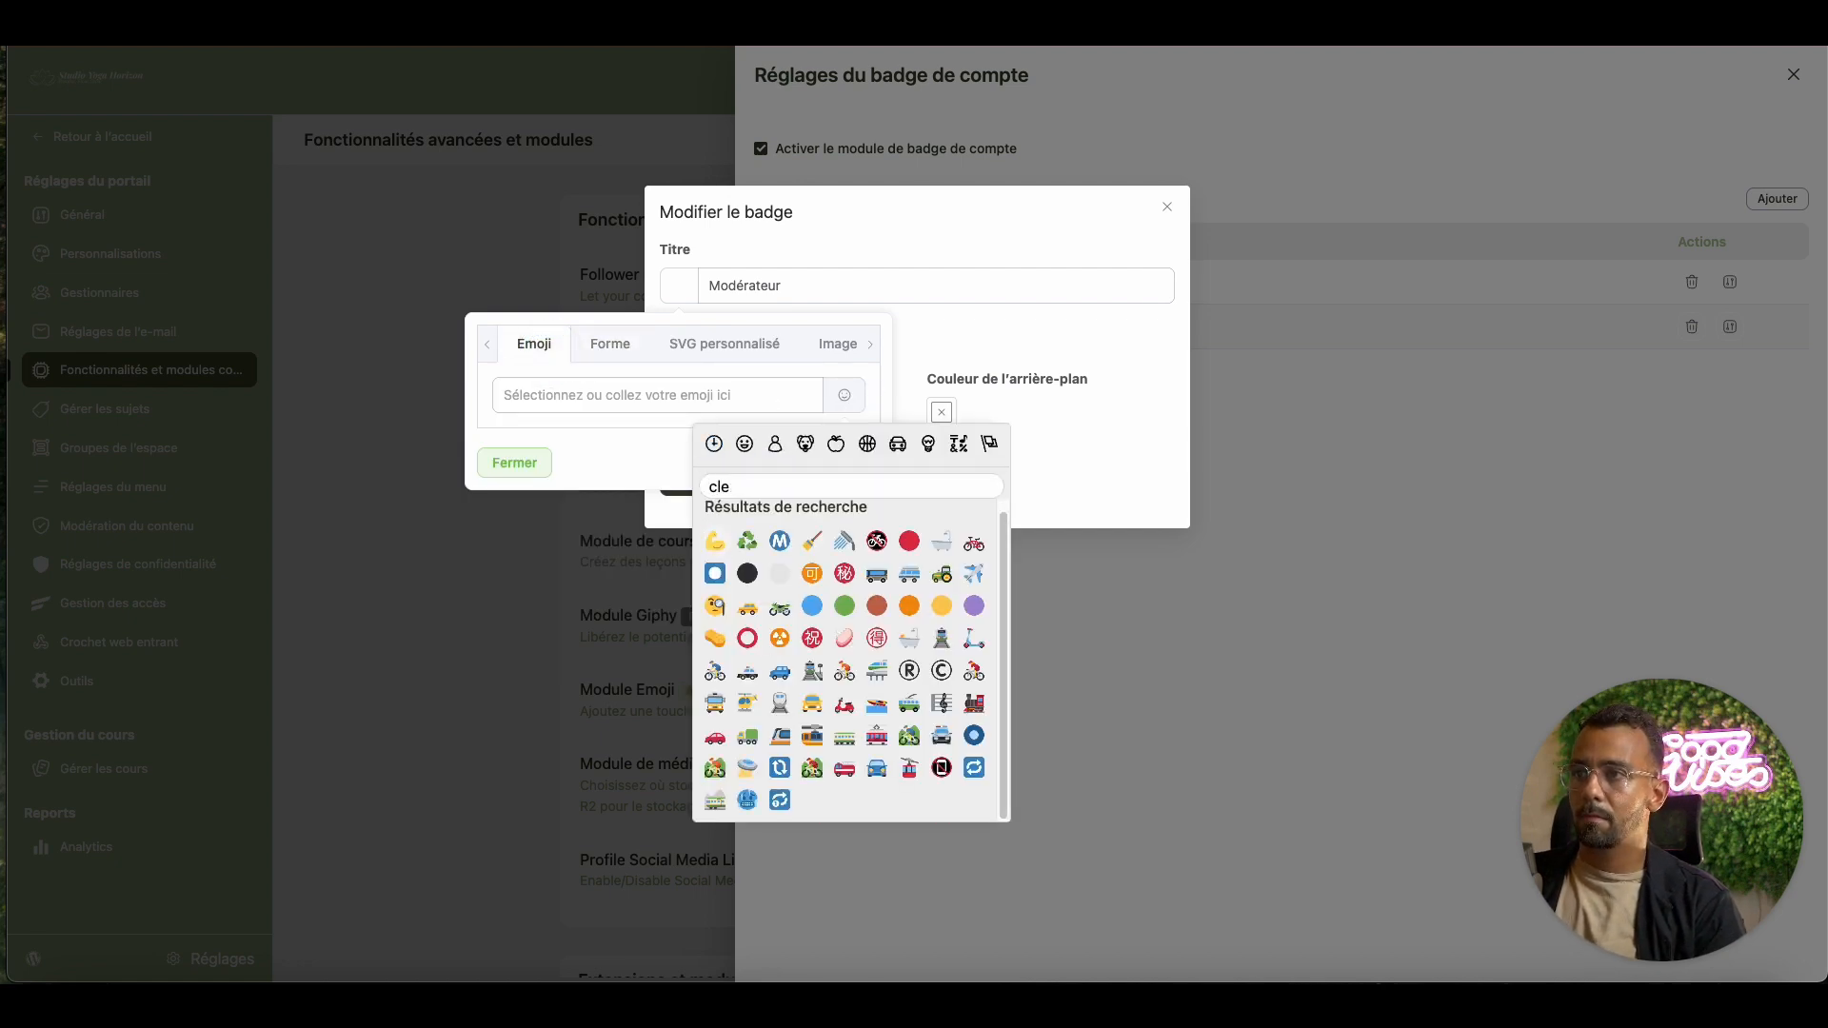
{"action": "type", "text": "cade"}
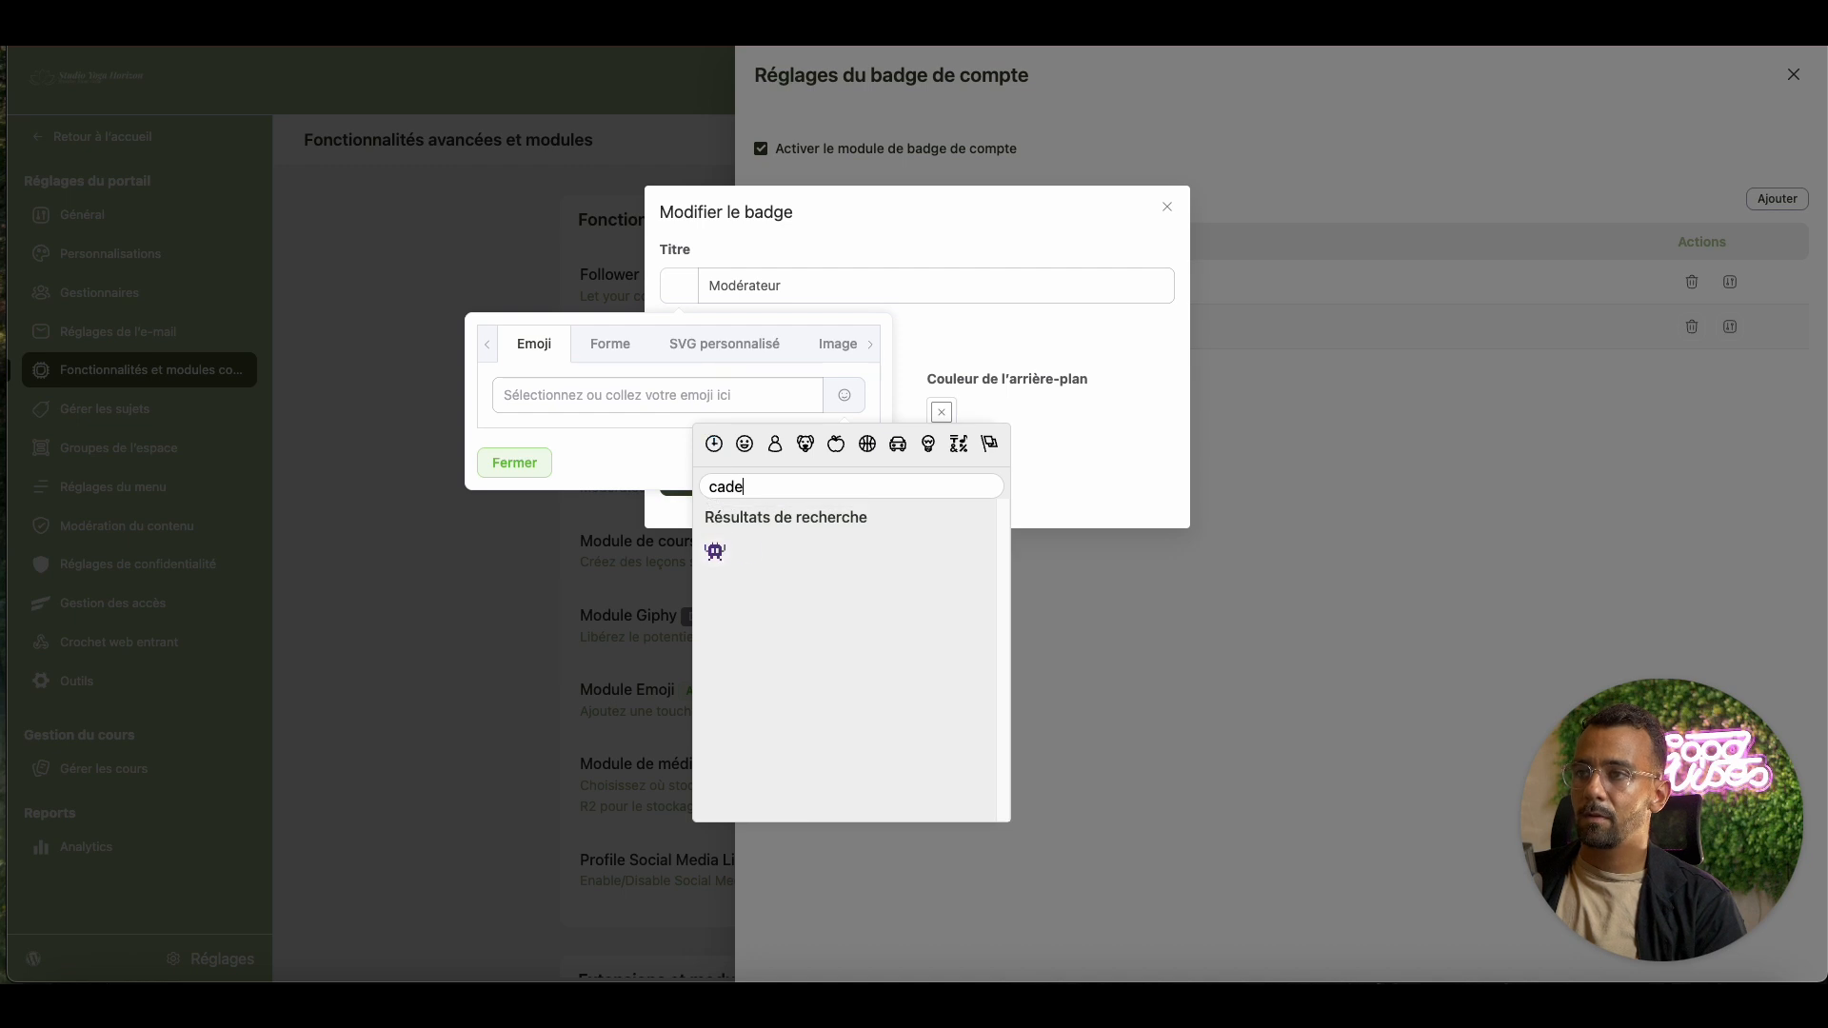
{"action": "key", "text": "BackSpace"}
{"action": "key", "text": "BackSpace"}
{"action": "key", "text": "BackSpace"}
{"action": "key", "text": "BackSpace"}
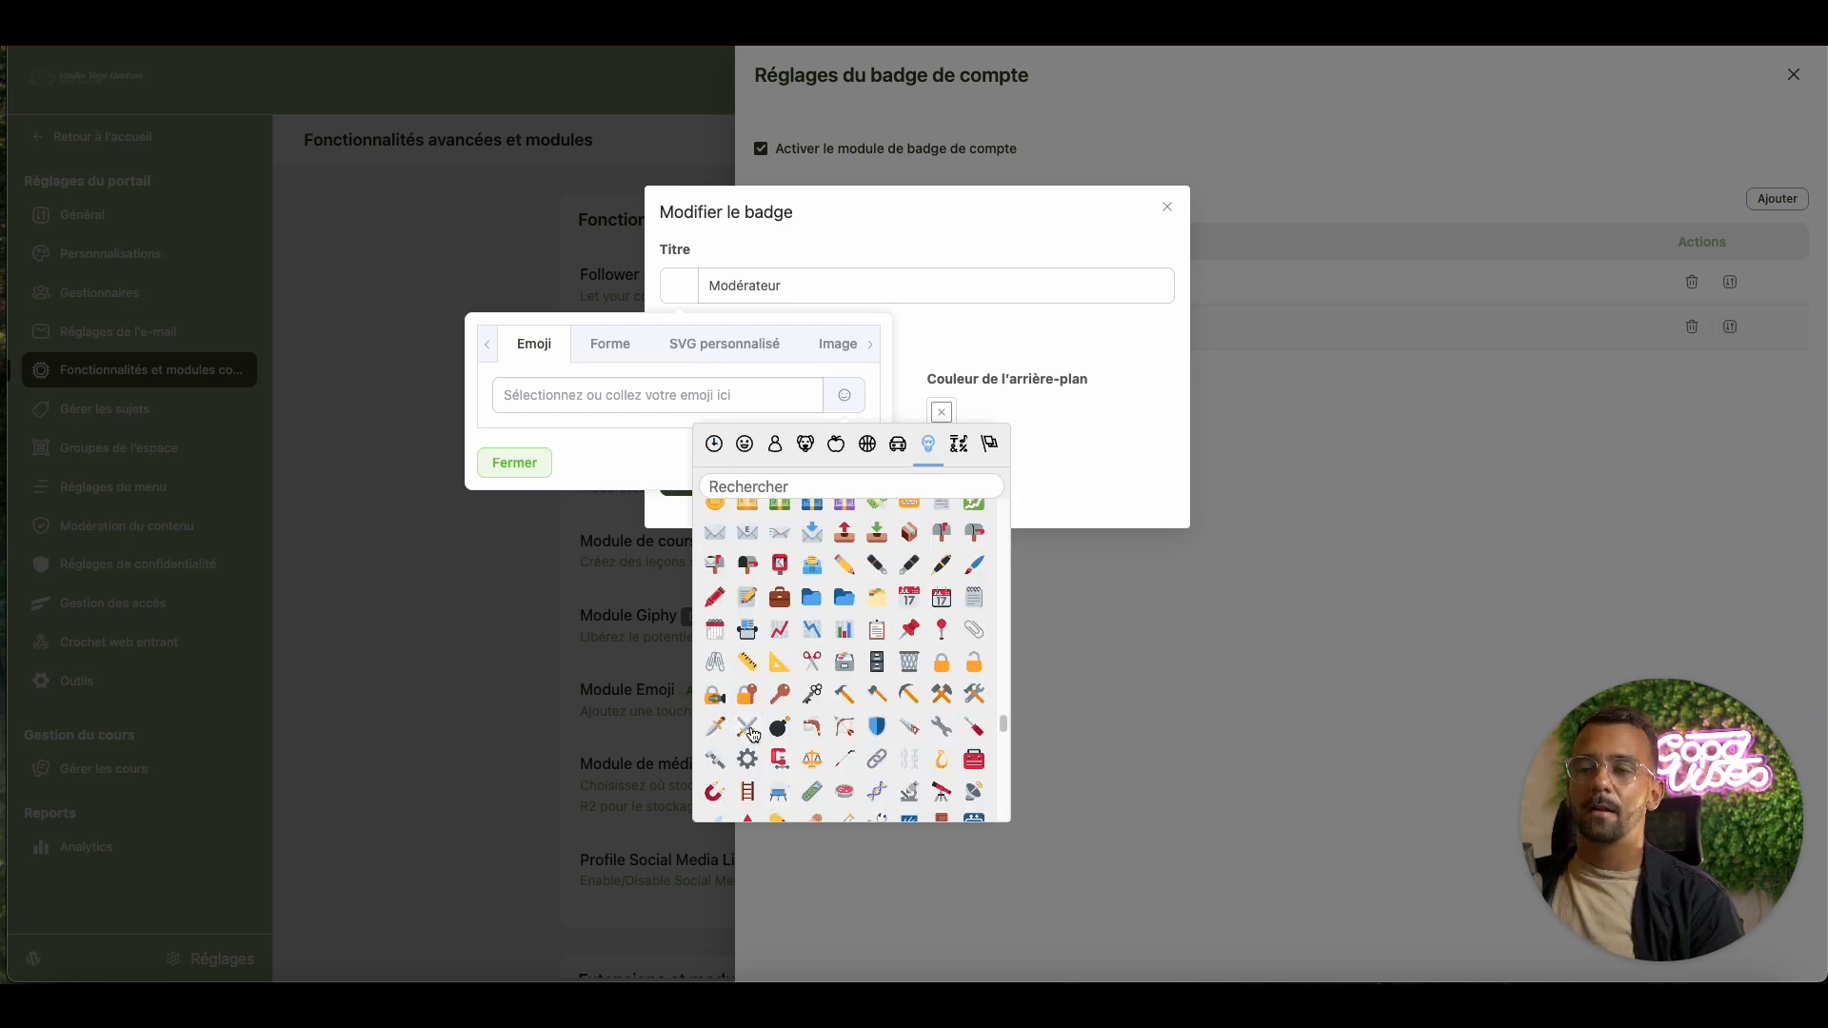
{"action": "left_click", "coordinate": [750, 731]}
{"action": "left_click", "coordinate": [518, 473]}
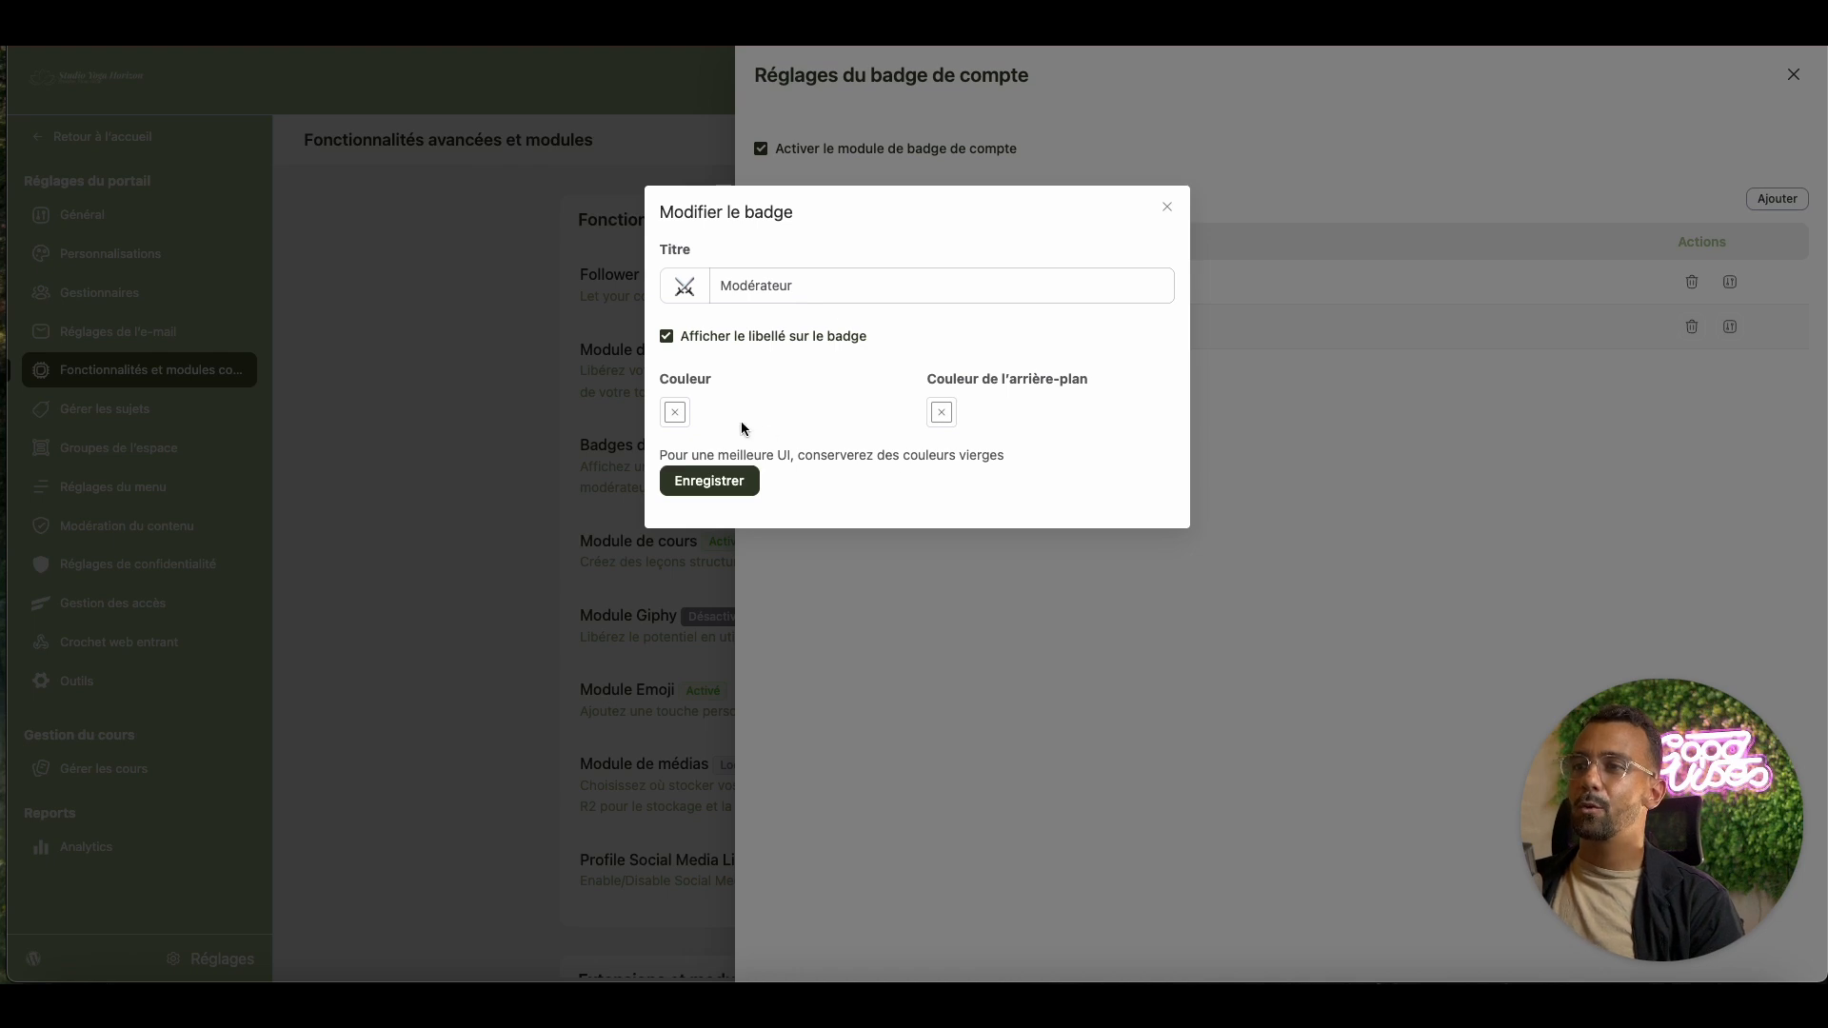
Set the Modérateur badge colour to grey #ABB8C3 and save it
{"action": "left_click", "coordinate": [683, 422]}
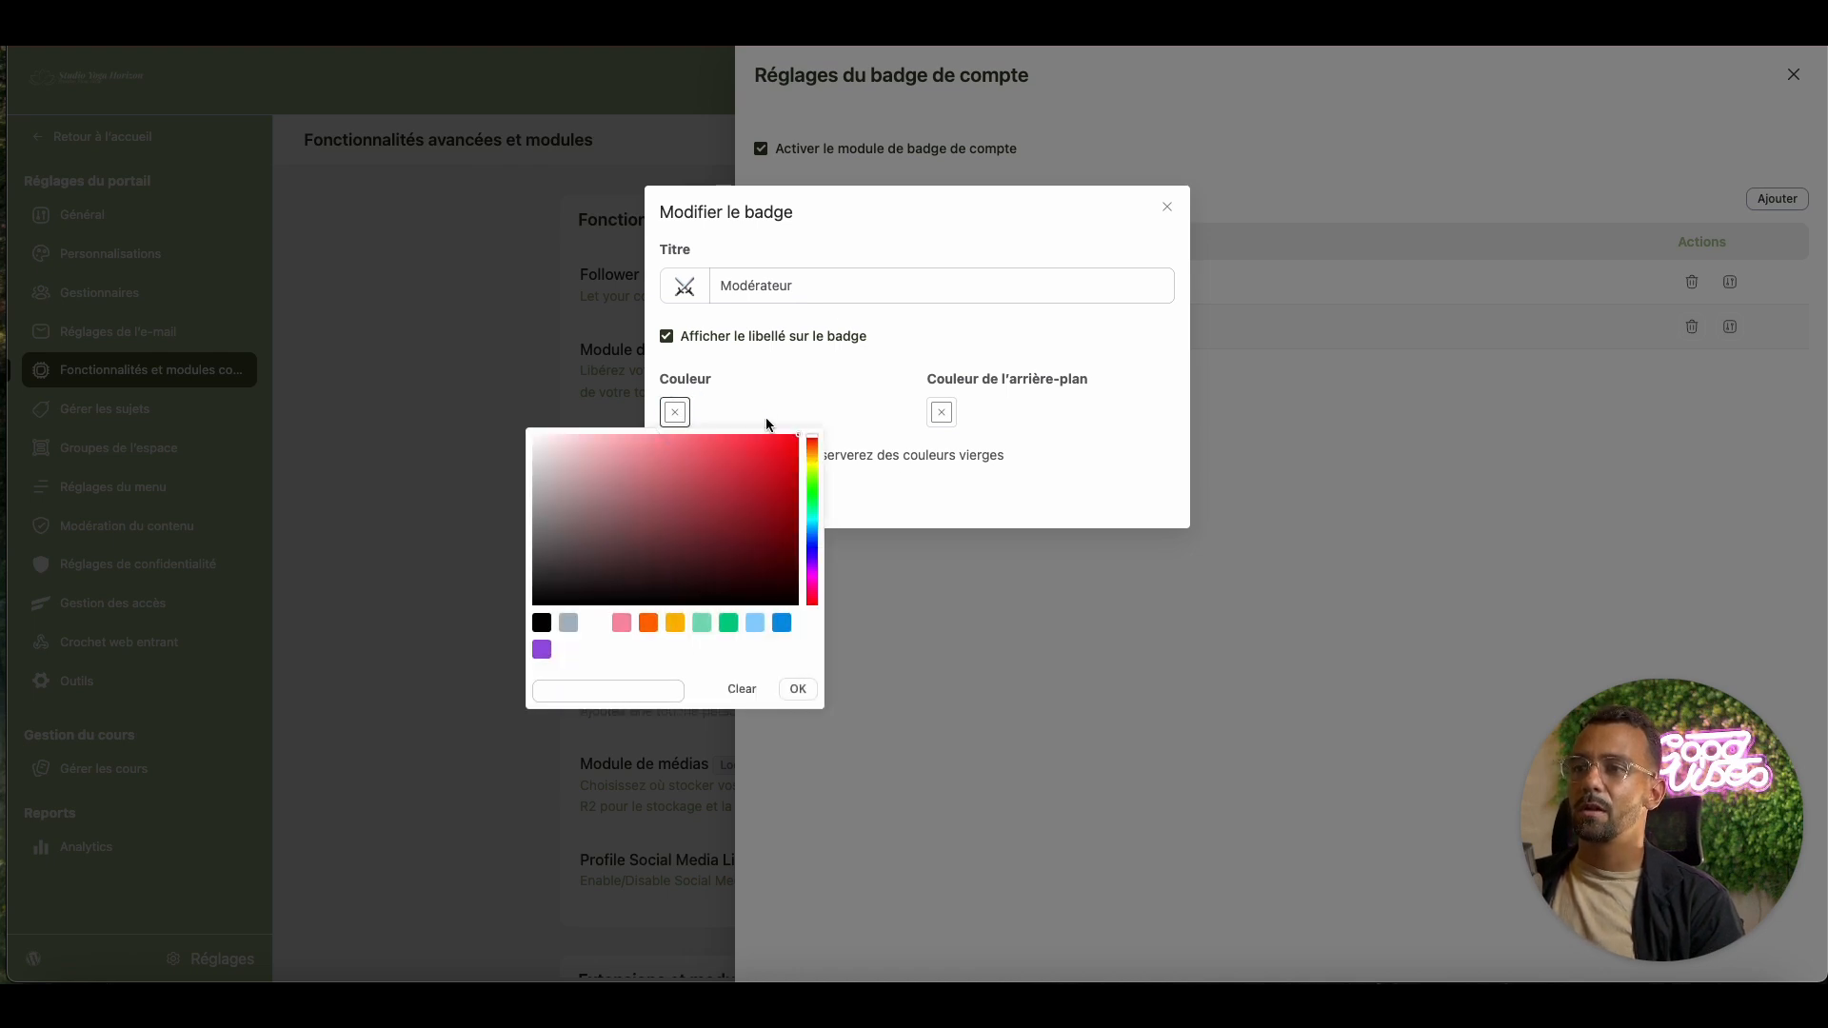
{"action": "left_click", "coordinate": [568, 622]}
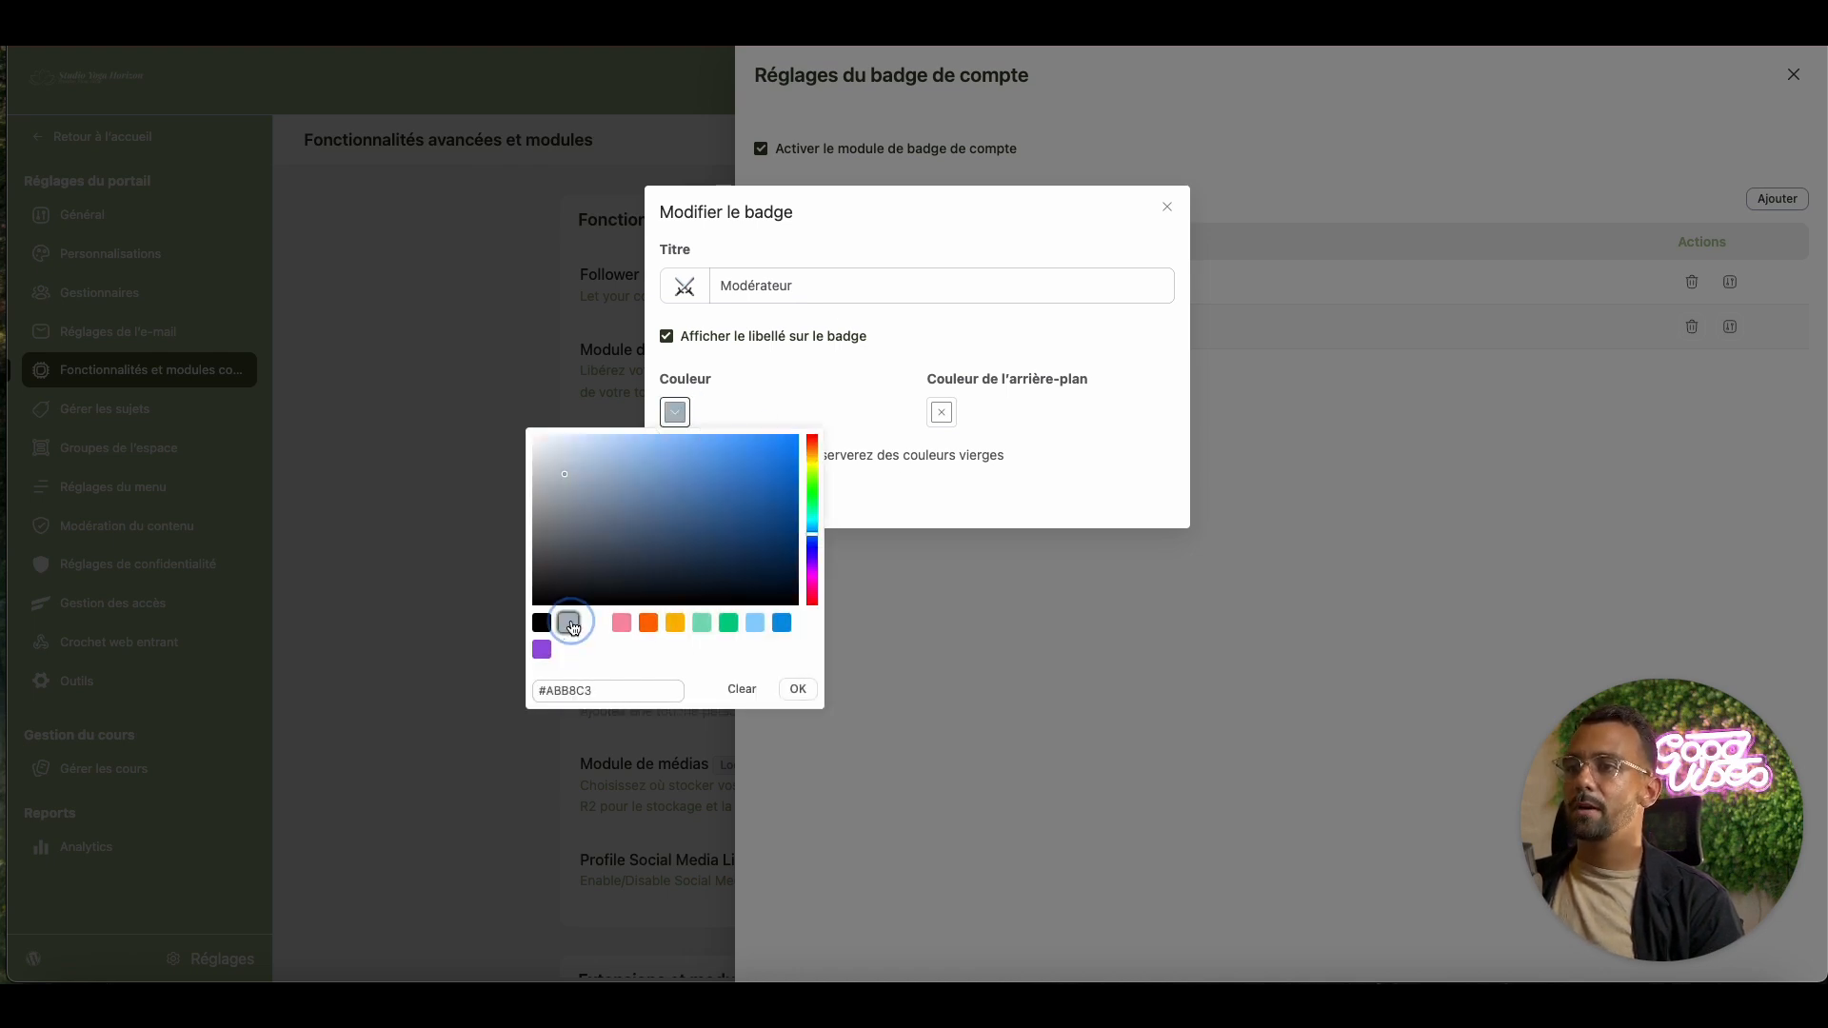
{"action": "left_click", "coordinate": [792, 688]}
{"action": "left_click", "coordinate": [735, 482]}
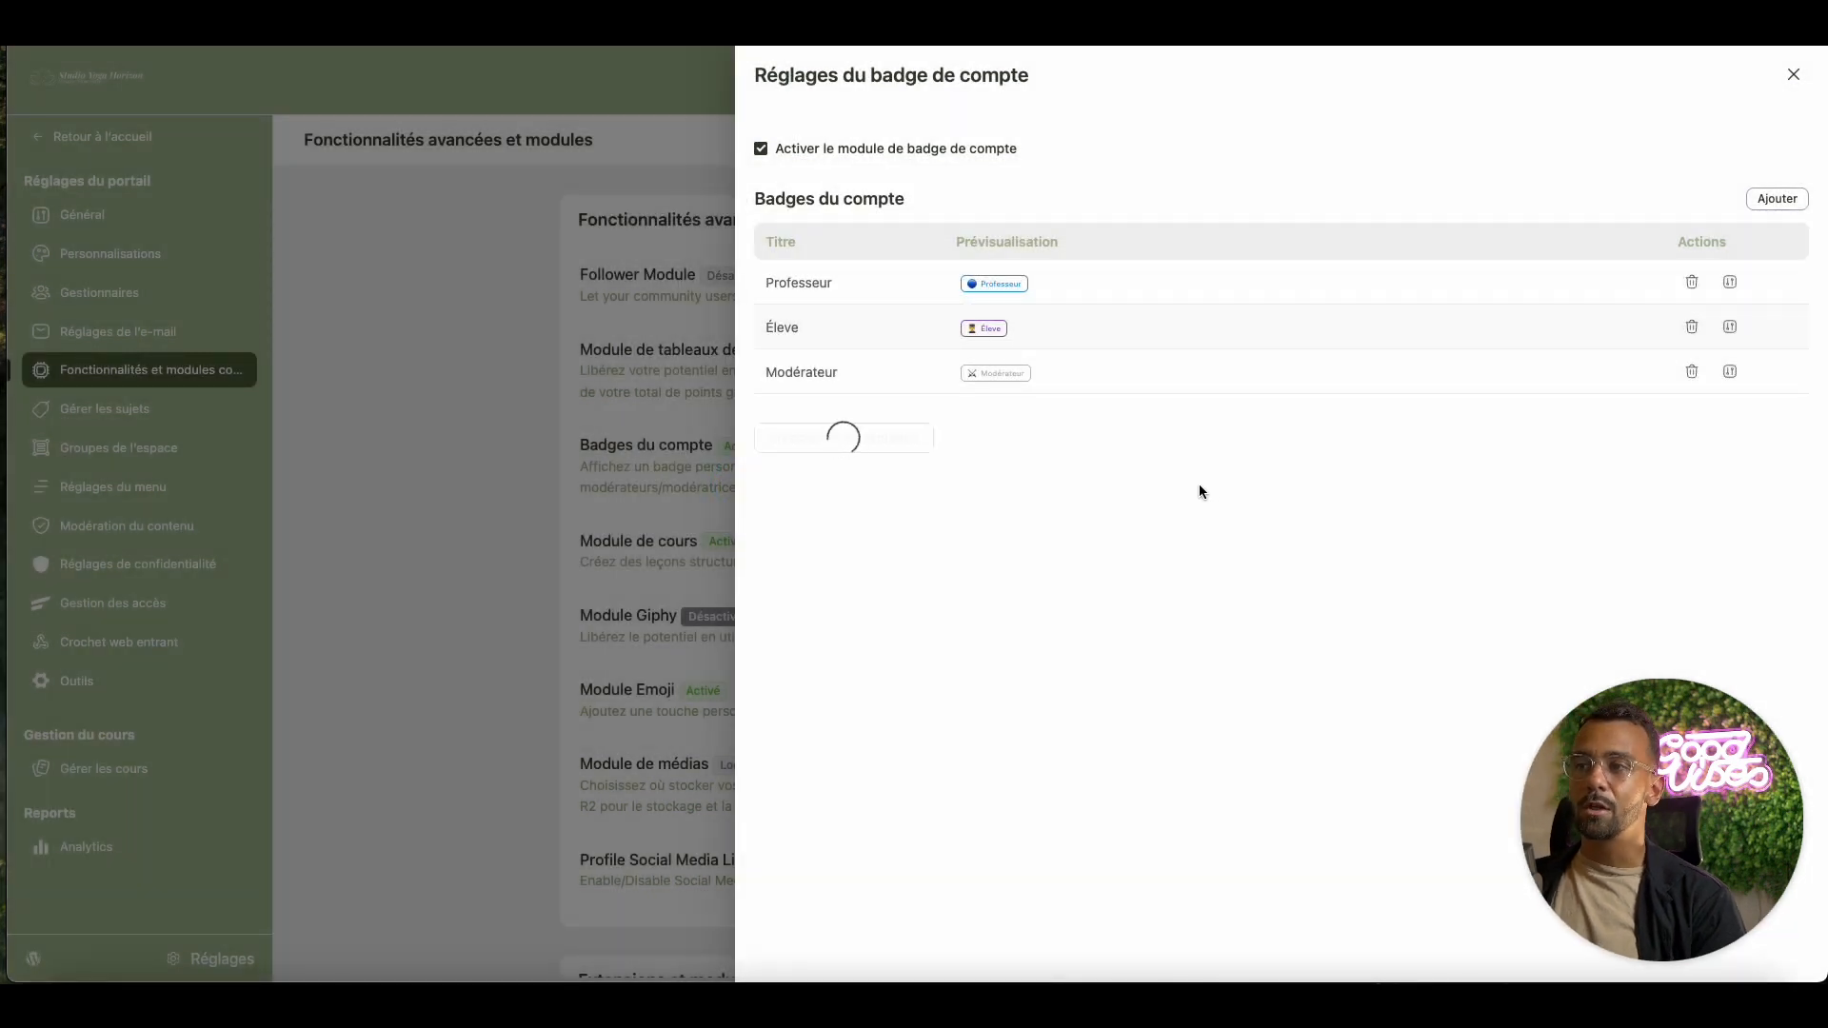
Save the three-badge settings, close the badge panel and return to the community
{"action": "left_click", "coordinate": [848, 435]}
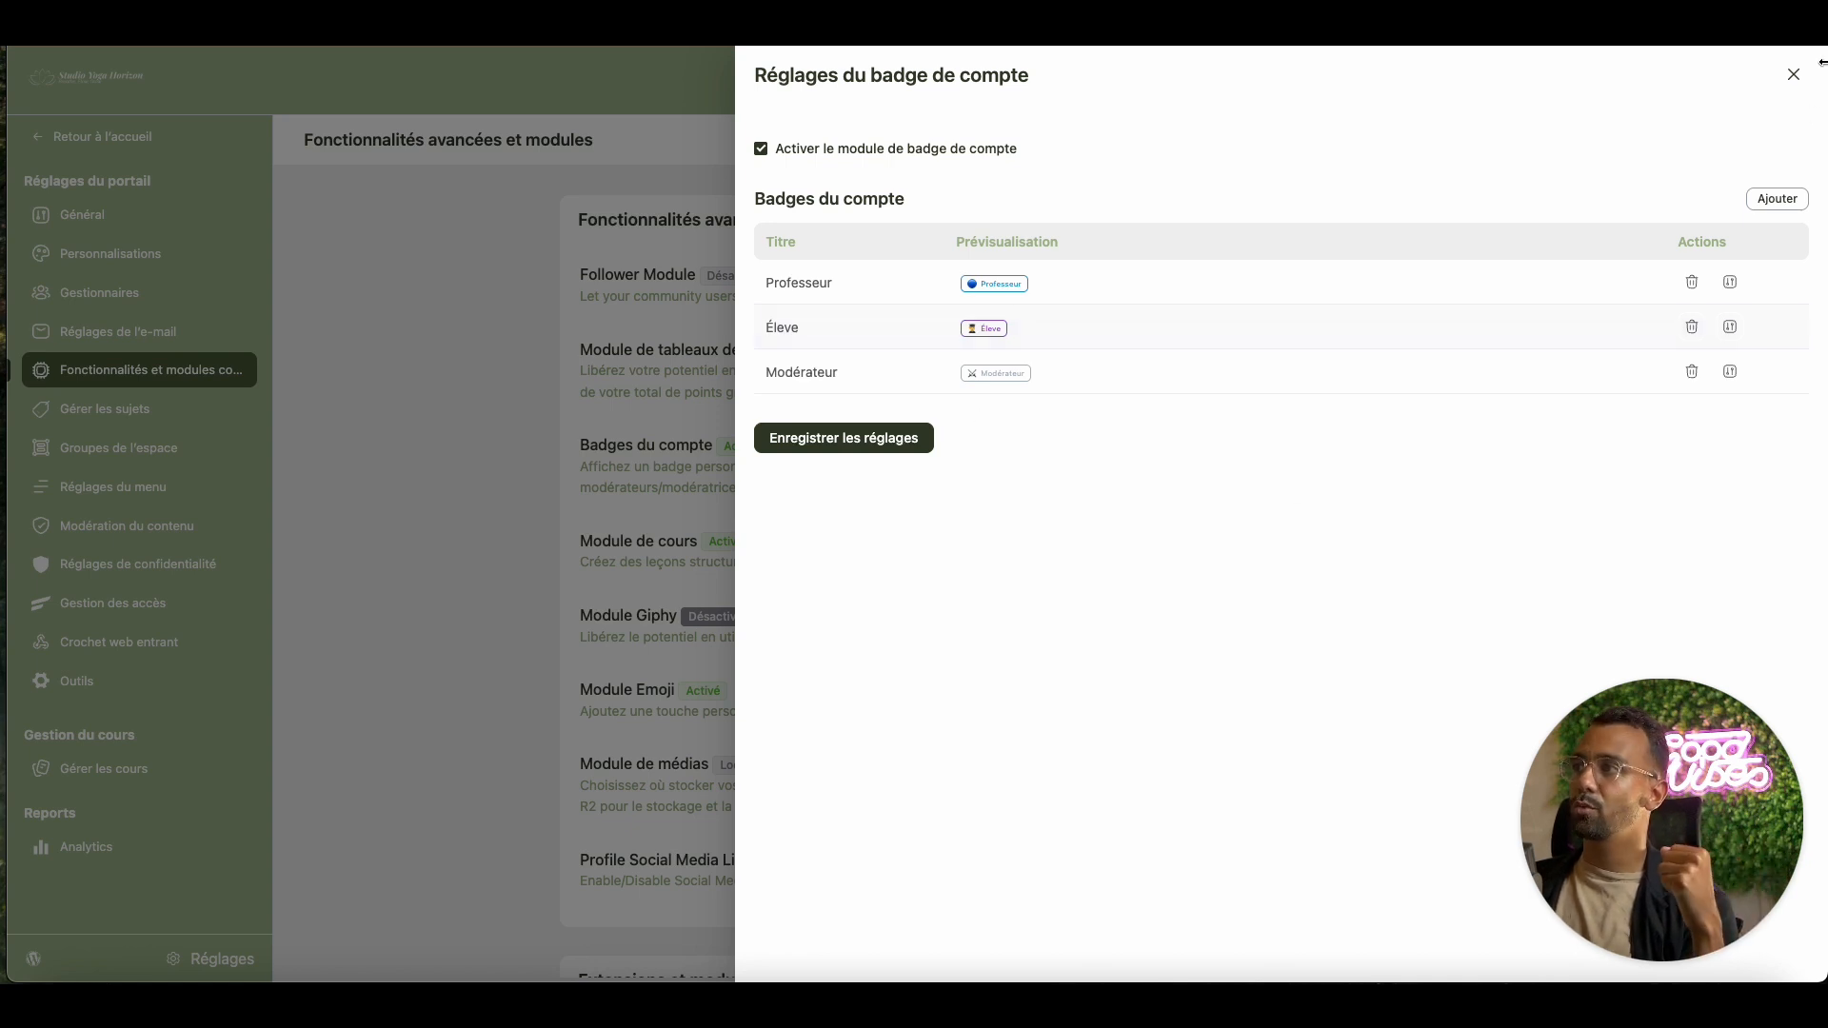
{"action": "key", "text": "Escape"}
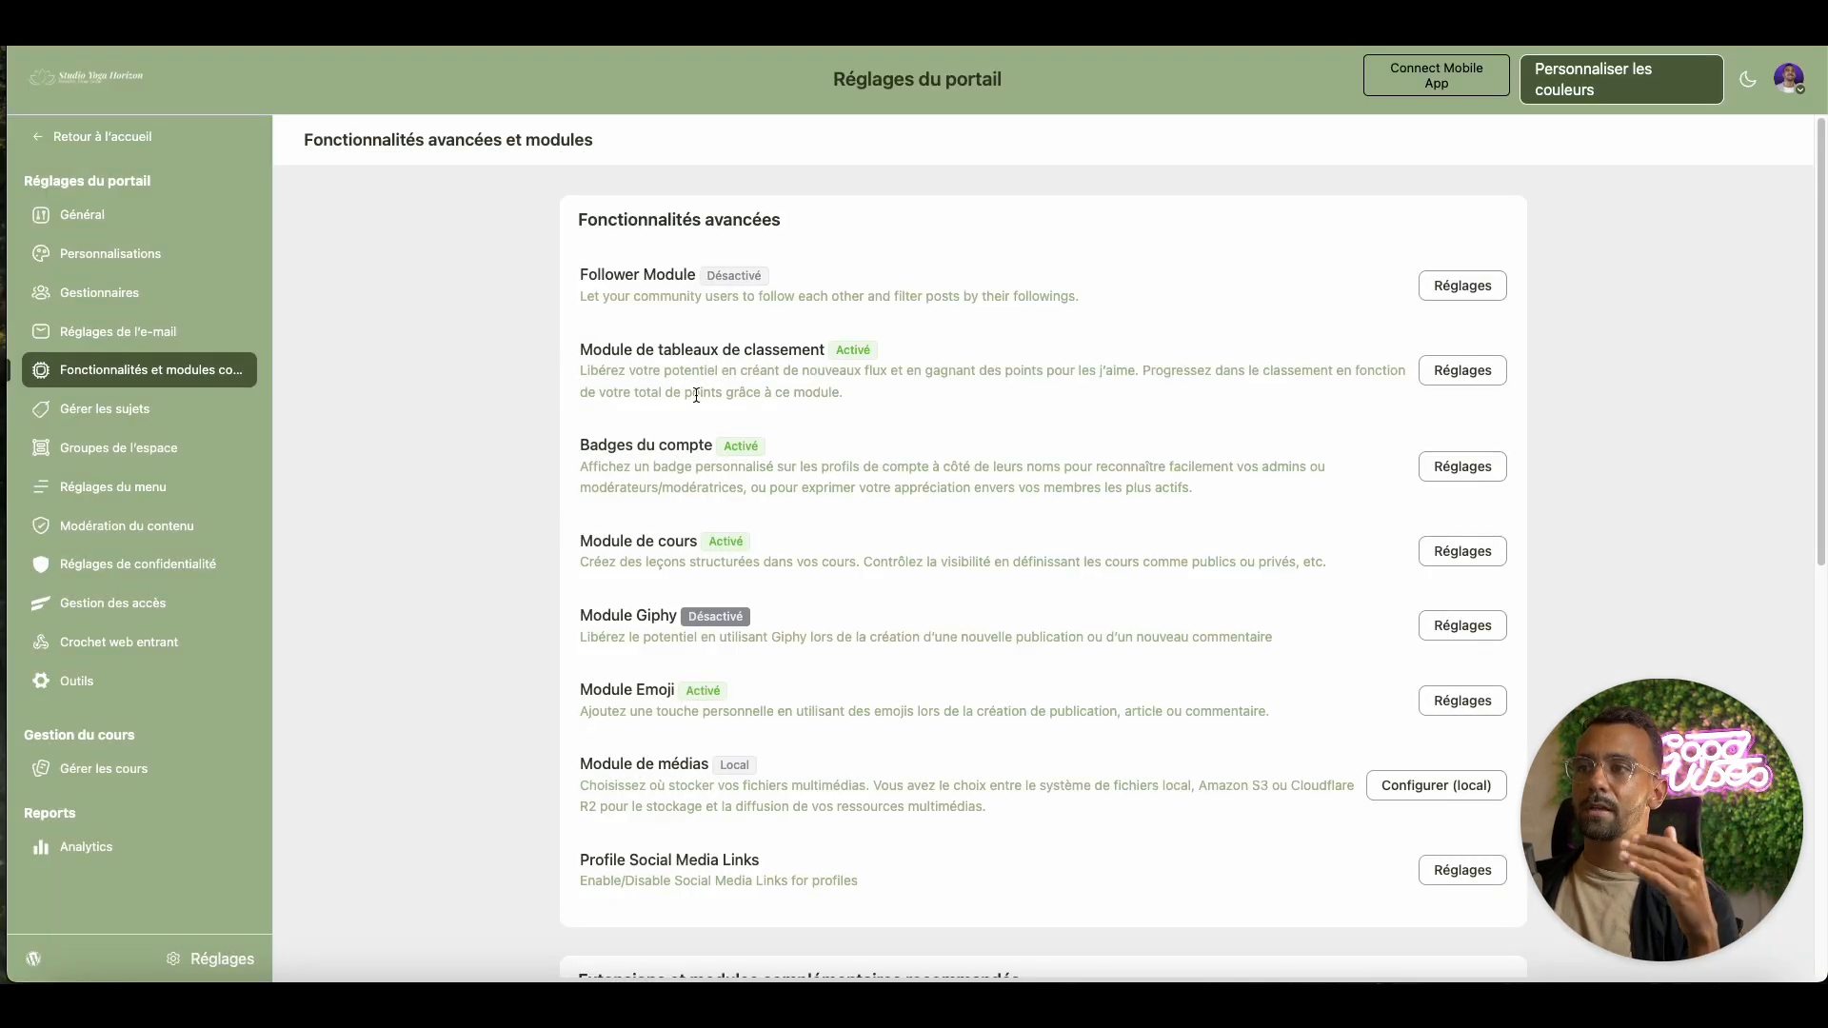
{"action": "left_click", "coordinate": [134, 136]}
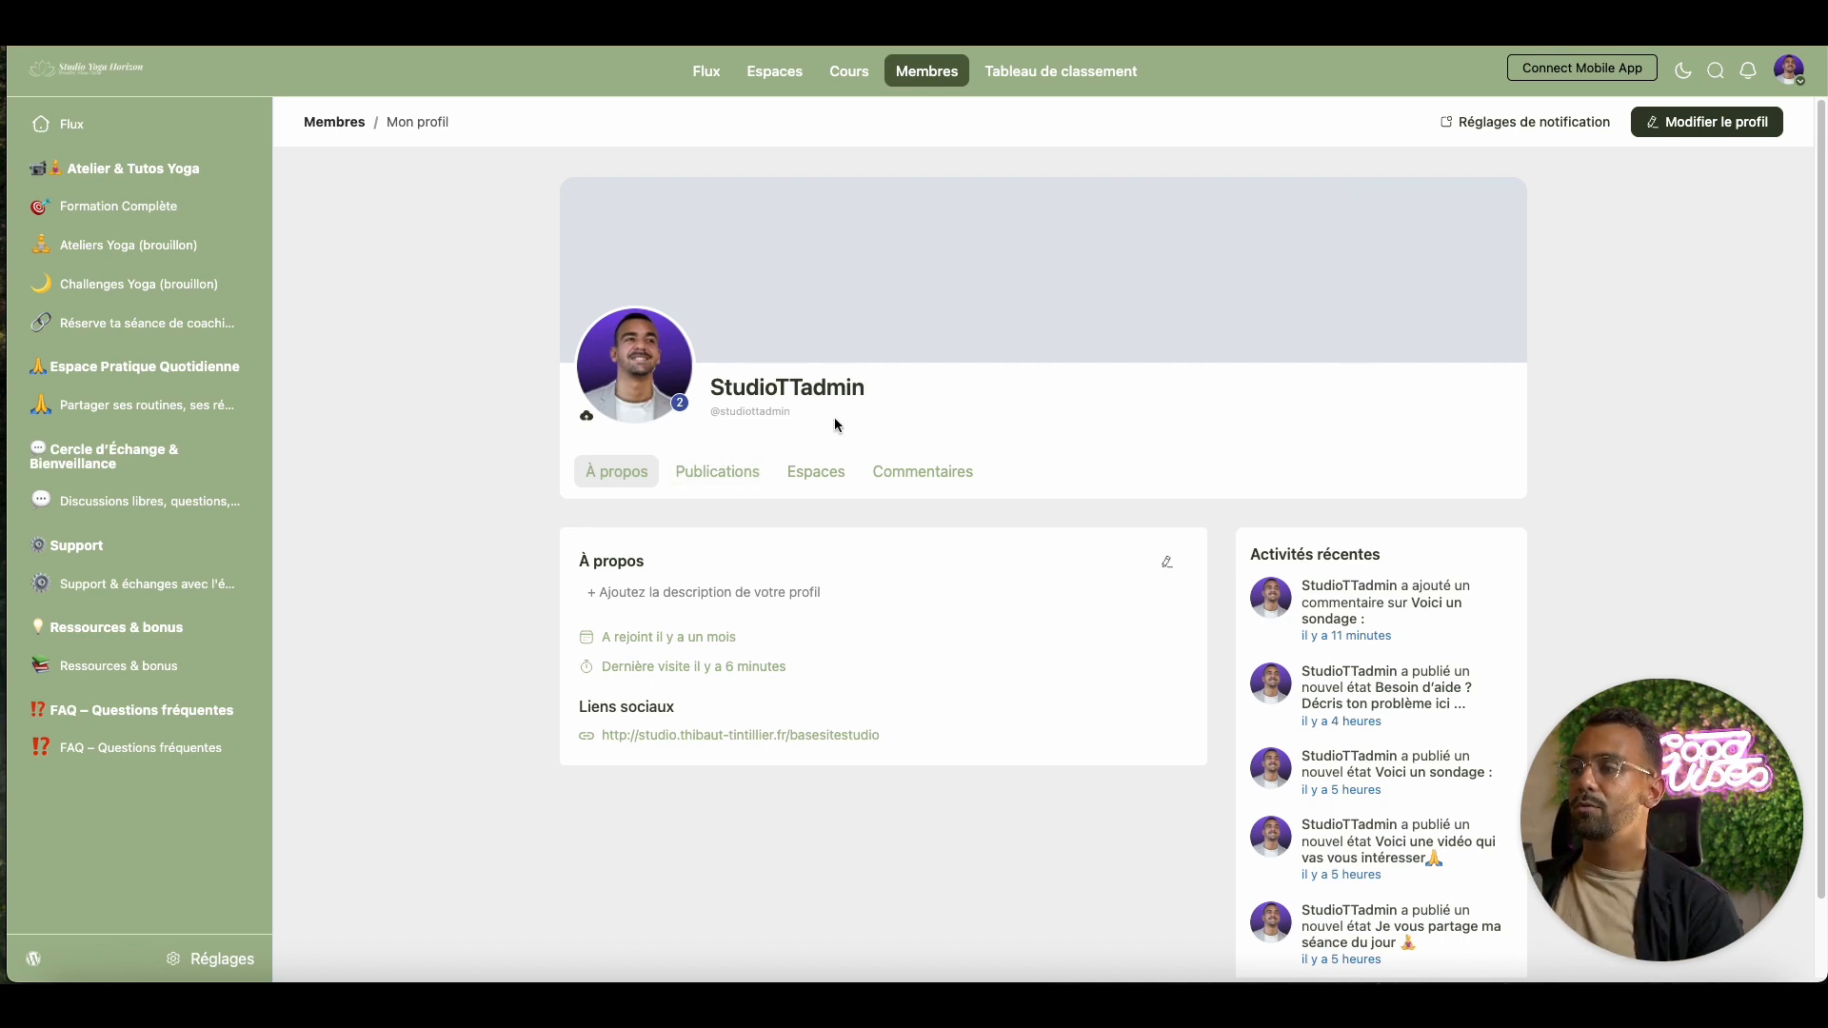
Open the own profile editor and fill in the first name field
{"action": "left_click", "coordinate": [1710, 121]}
{"action": "left_click", "coordinate": [890, 588]}
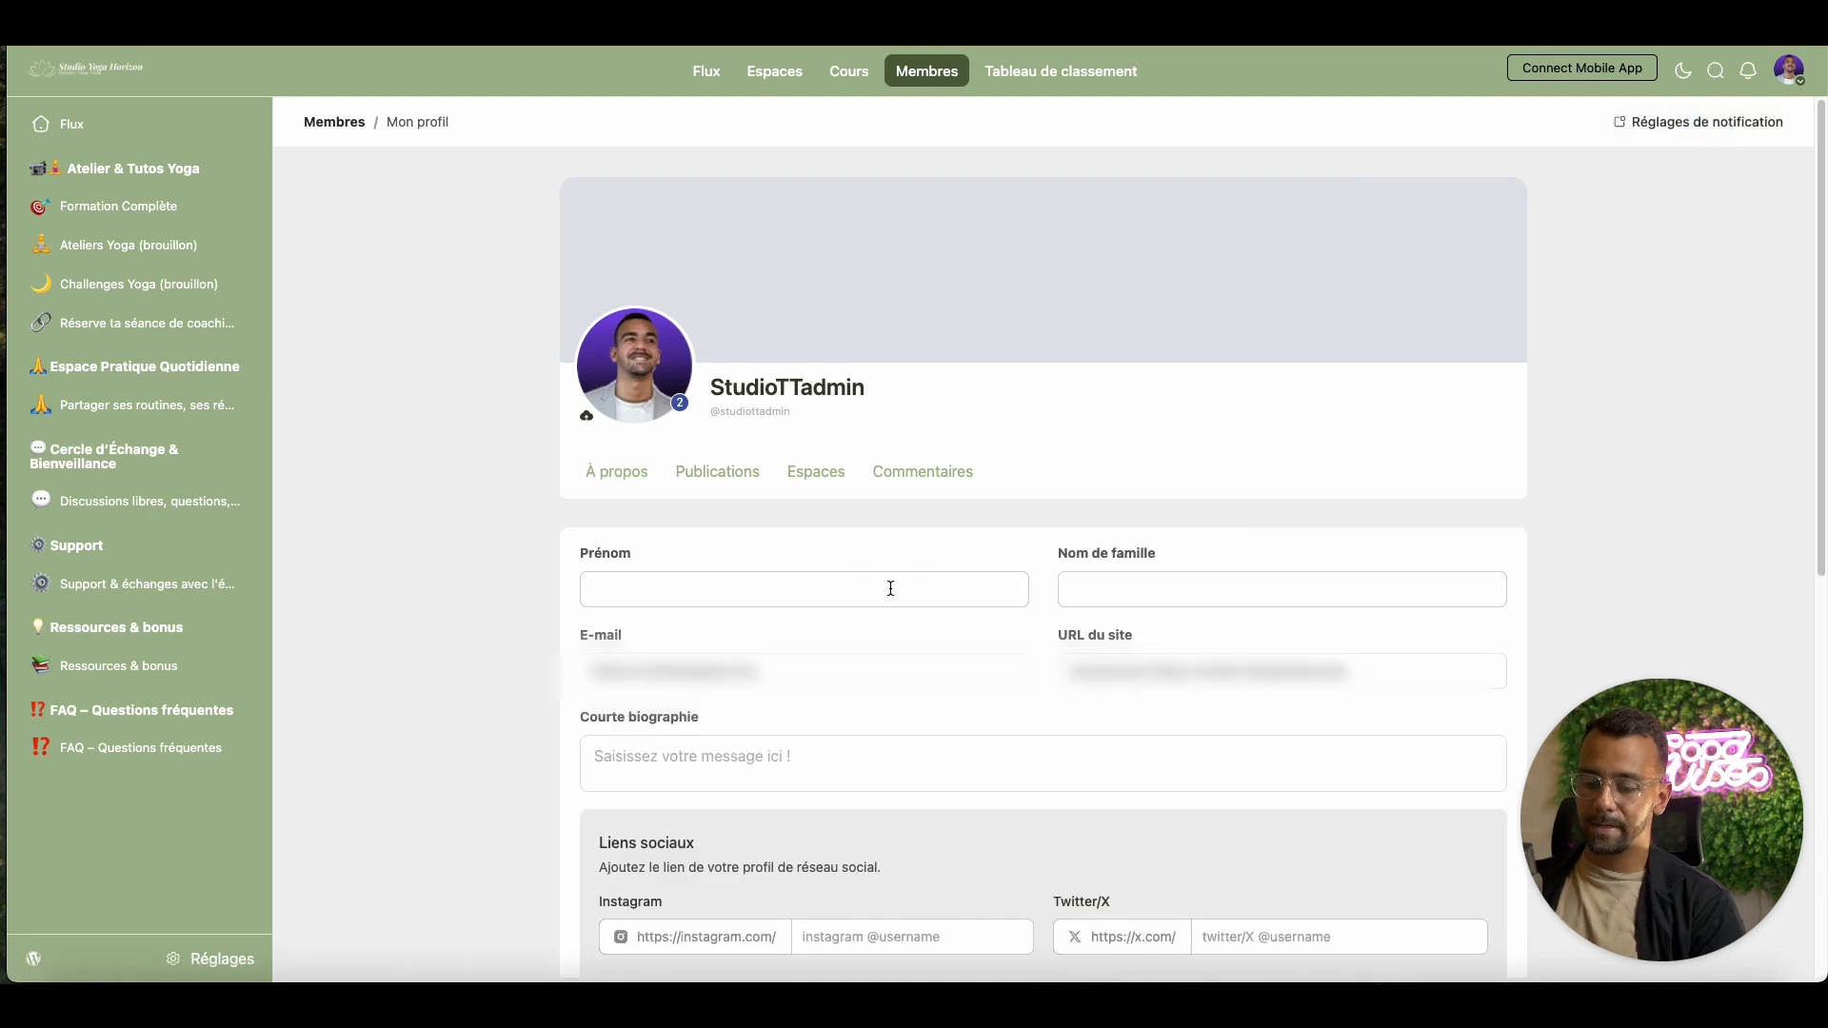
{"action": "type", "text": "Thibaut"}
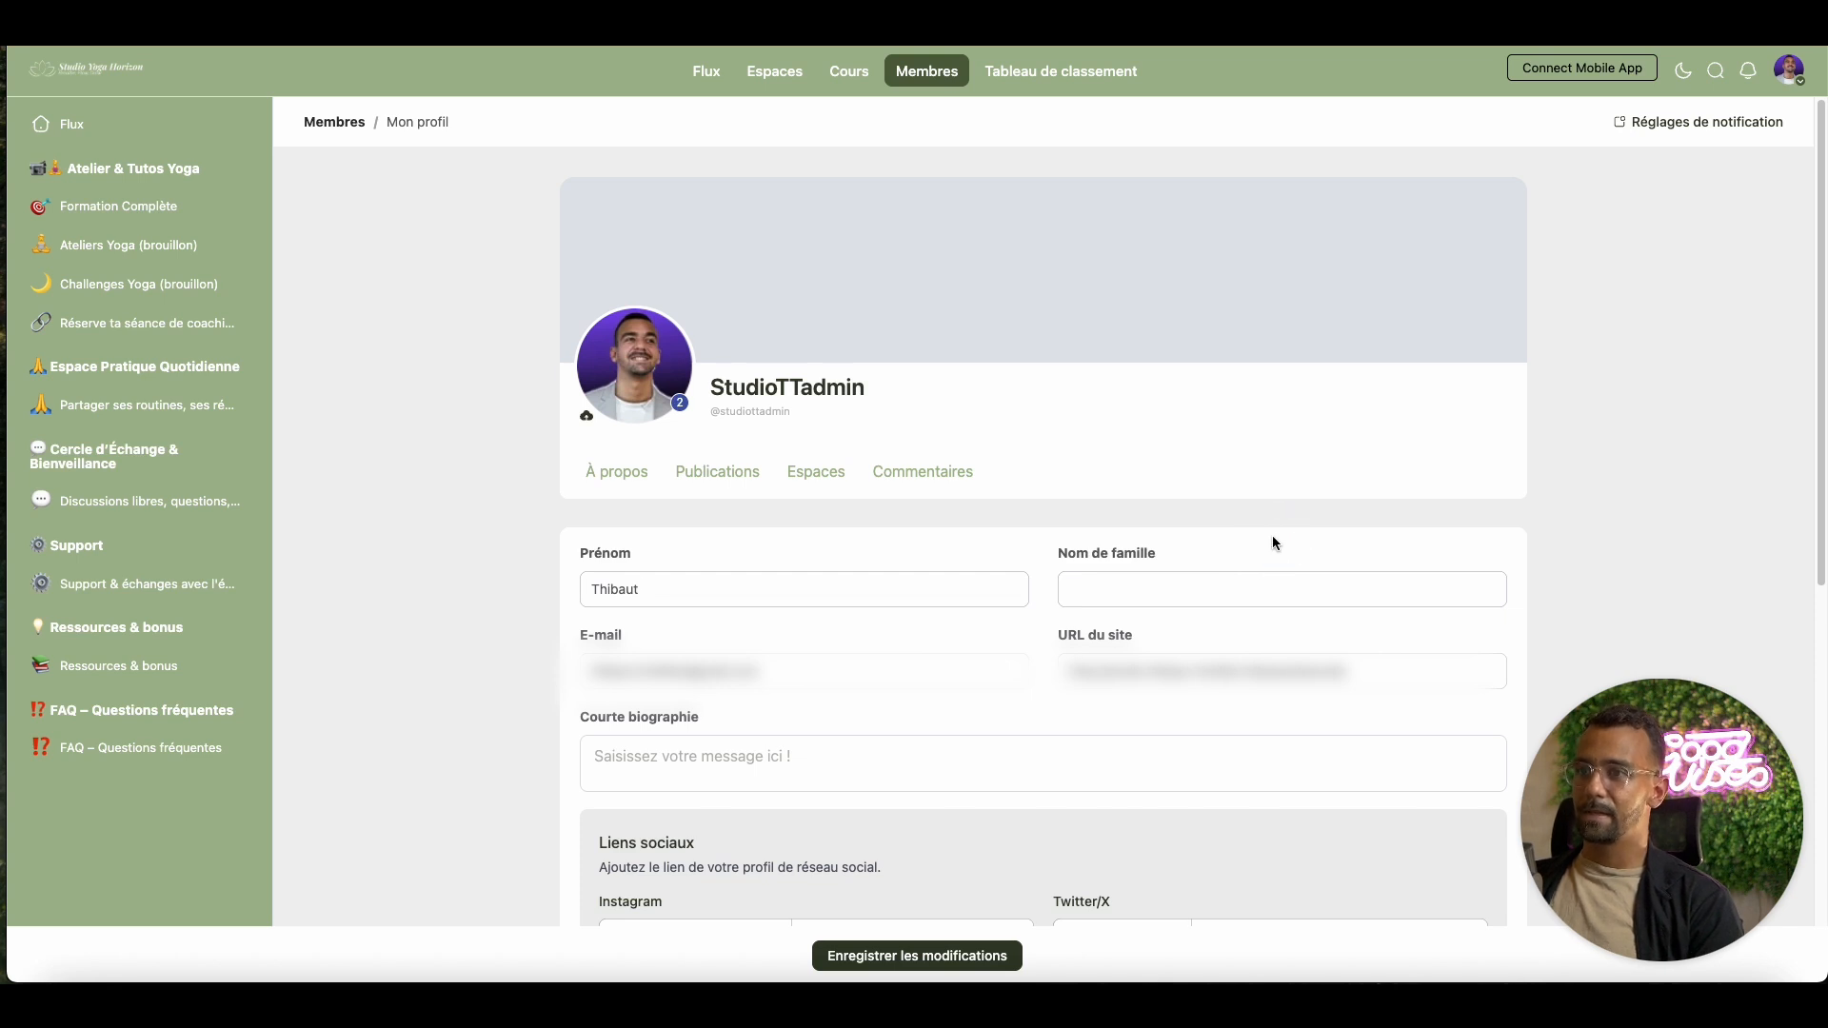
{"action": "scroll", "coordinate": [1276, 542], "scroll_direction": "down", "scroll_amount": 4}
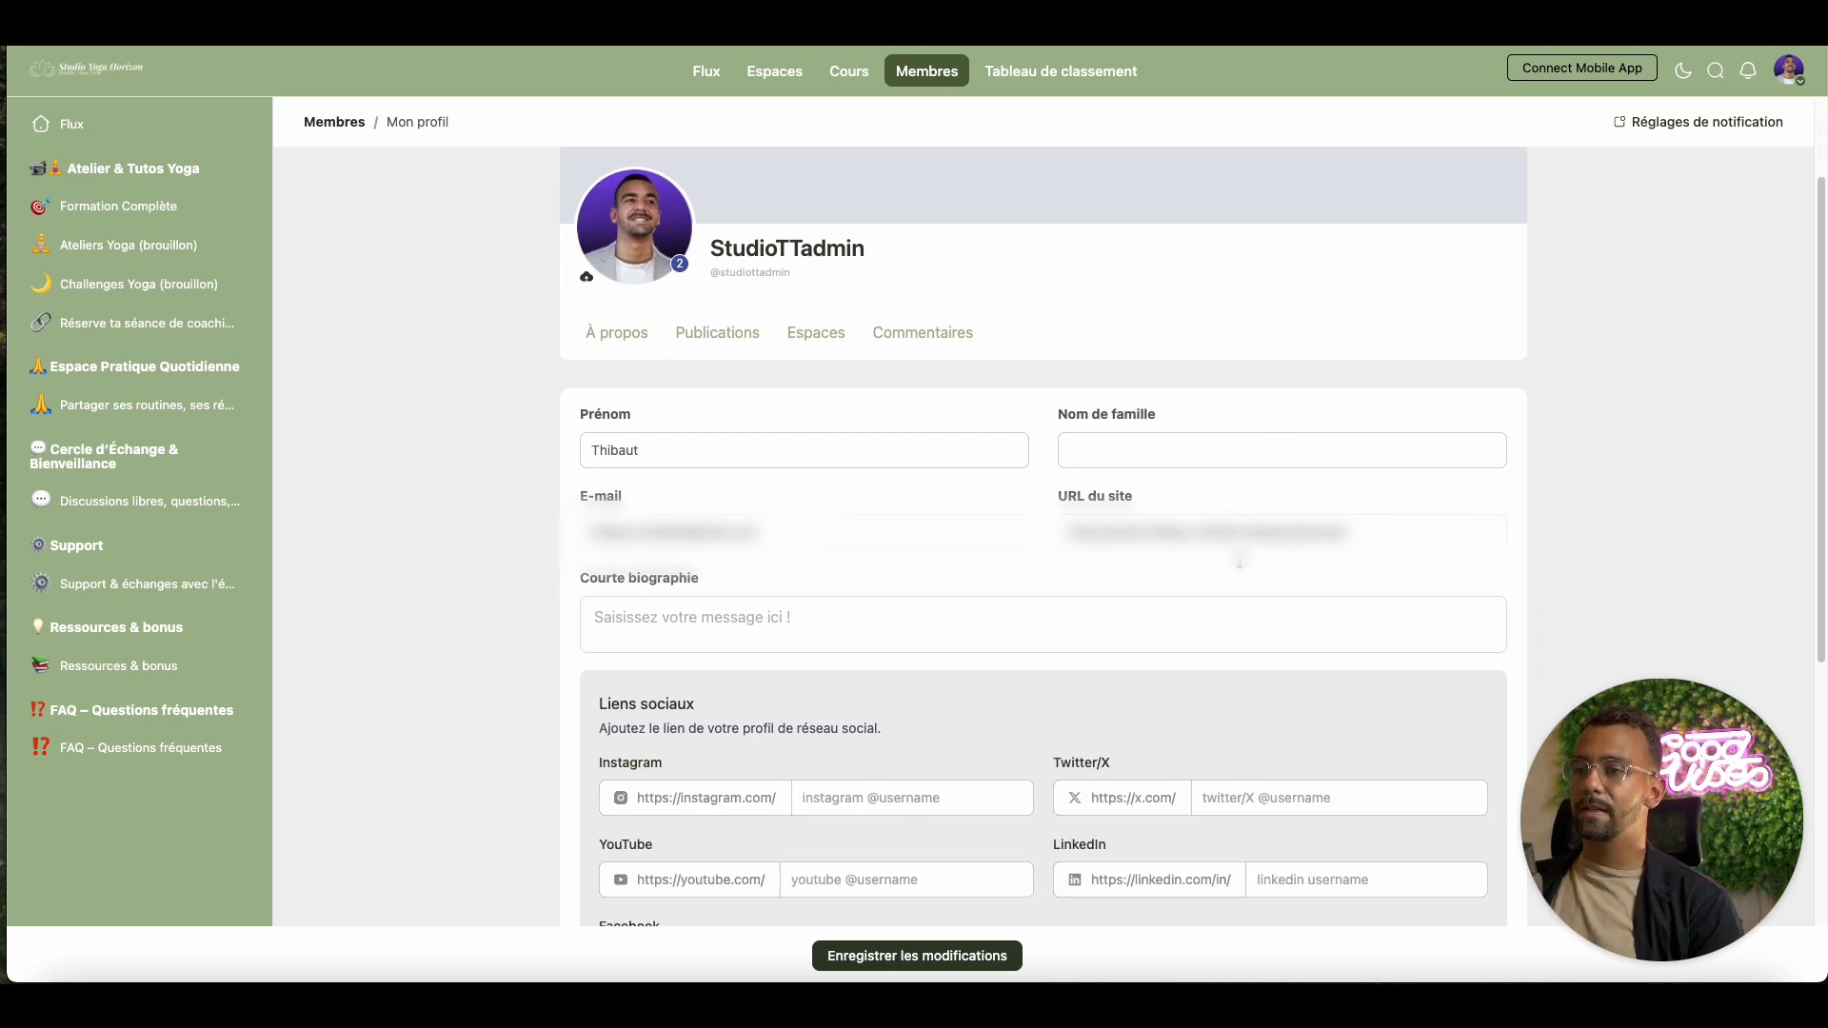
{"action": "scroll", "coordinate": [1239, 561], "scroll_direction": "down", "scroll_amount": 6}
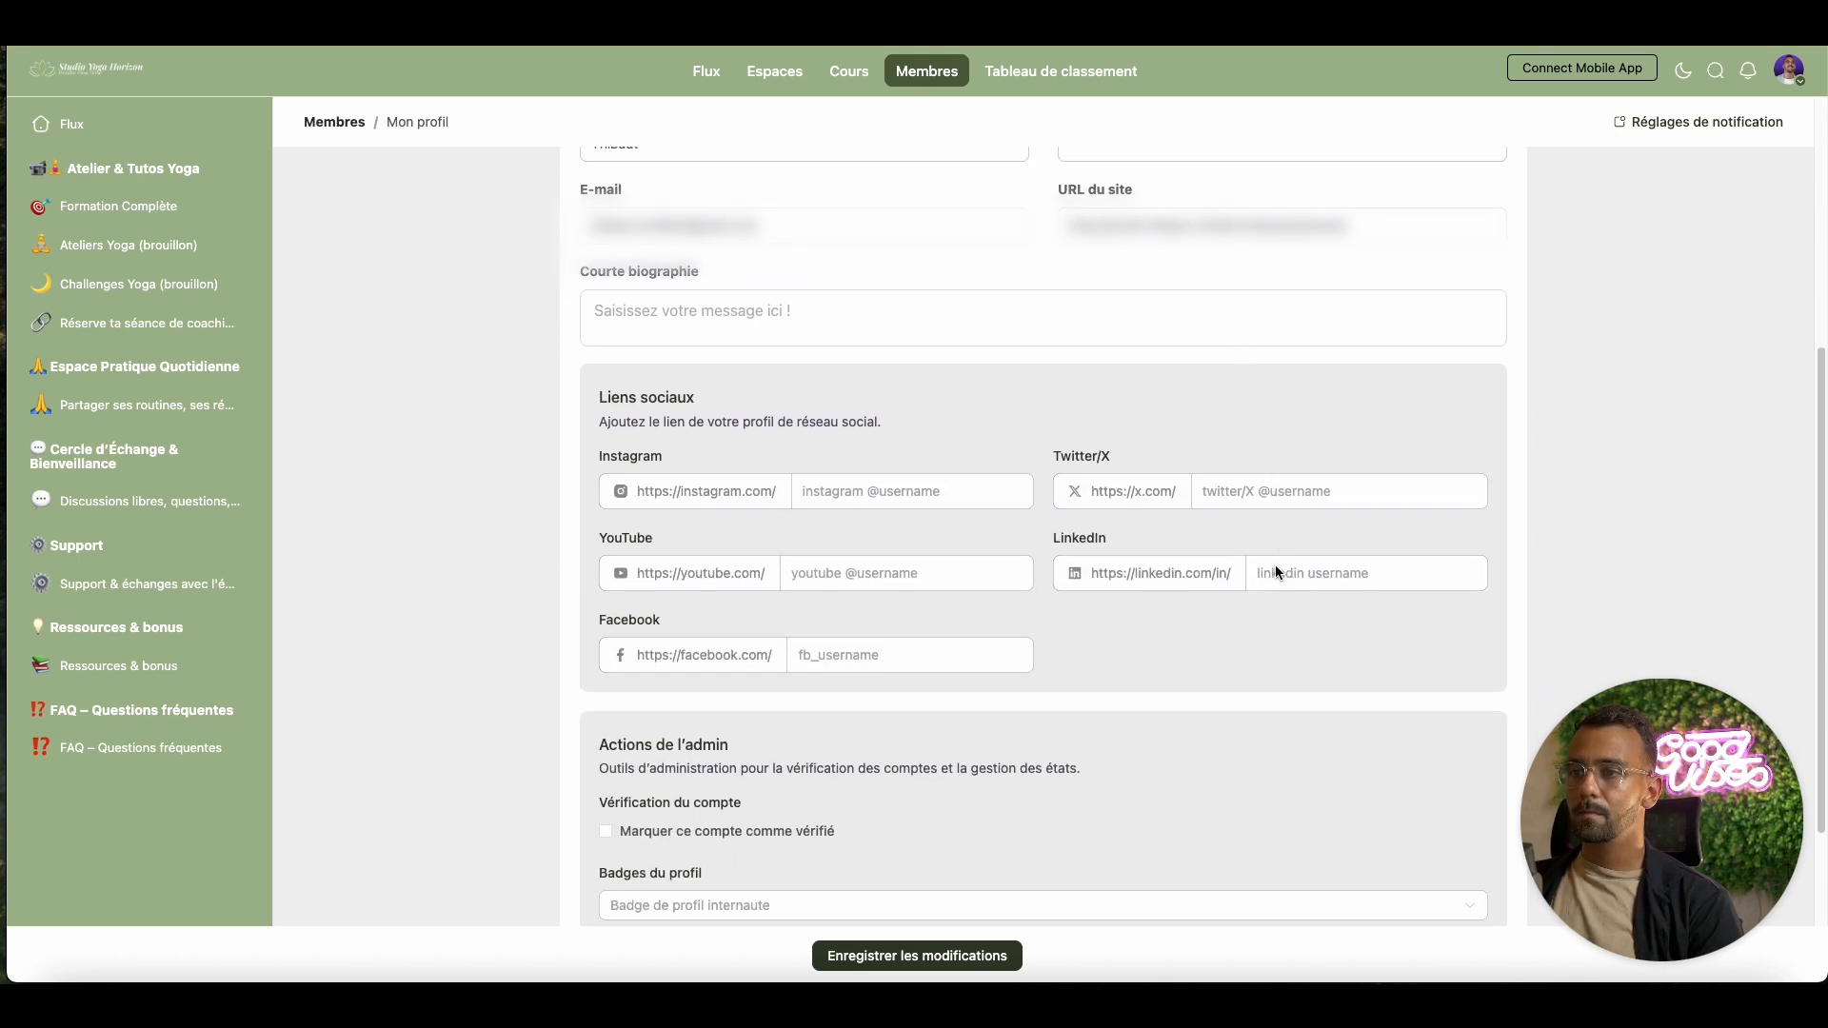
{"action": "scroll", "coordinate": [1272, 569], "scroll_direction": "down", "scroll_amount": 4}
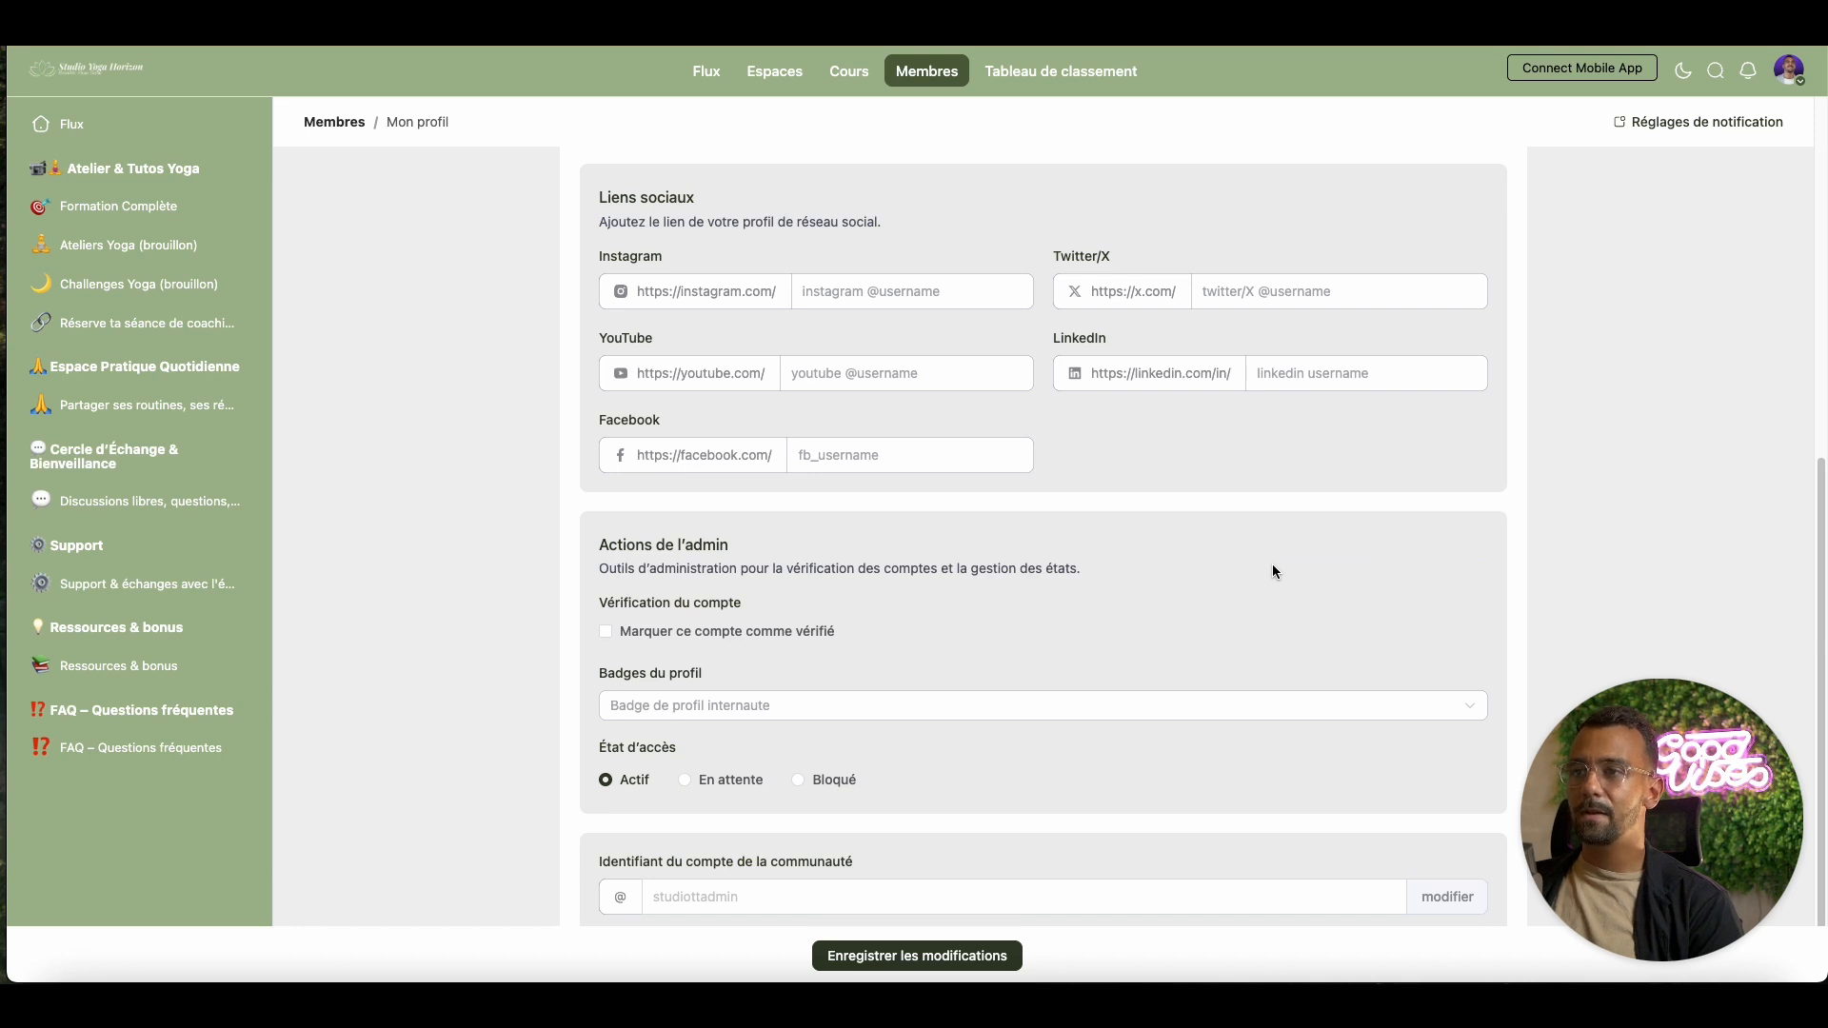
{"action": "scroll", "coordinate": [1272, 565], "scroll_direction": "down", "scroll_amount": 2}
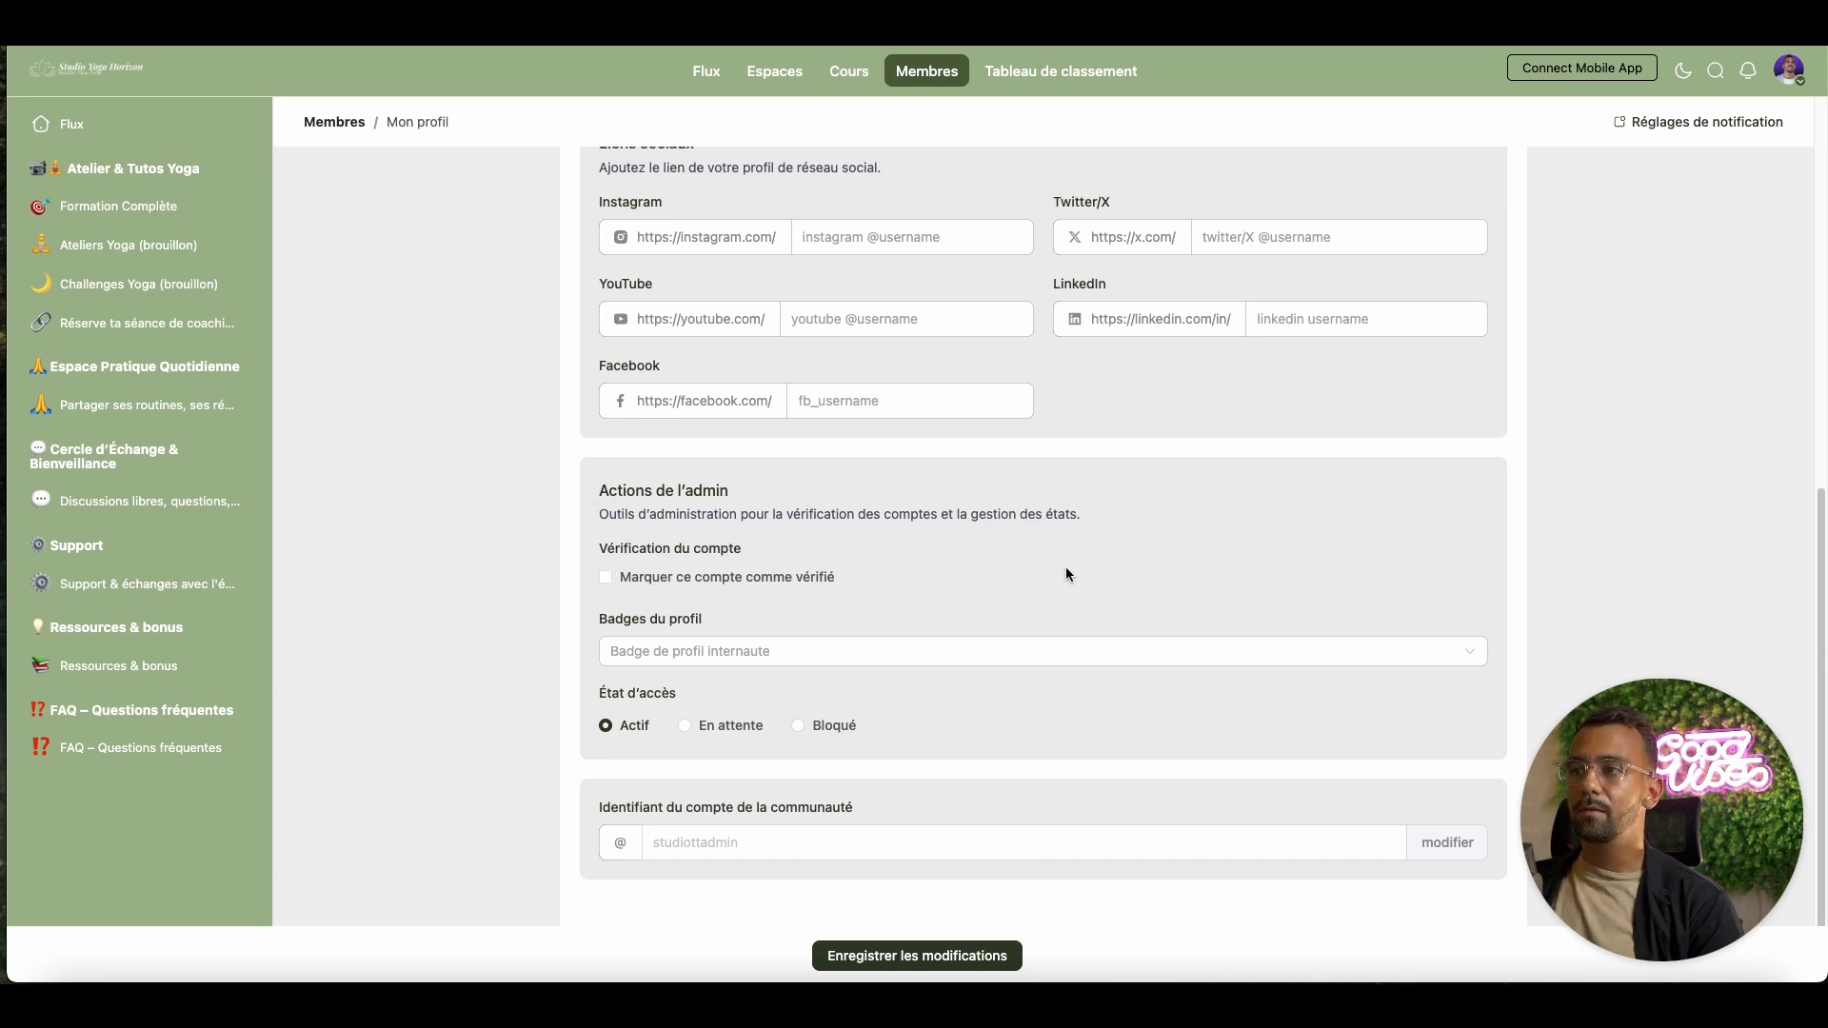
Assign the Professeur profile badge, leaving the account unverified, and save the profile
{"action": "left_click", "coordinate": [607, 578]}
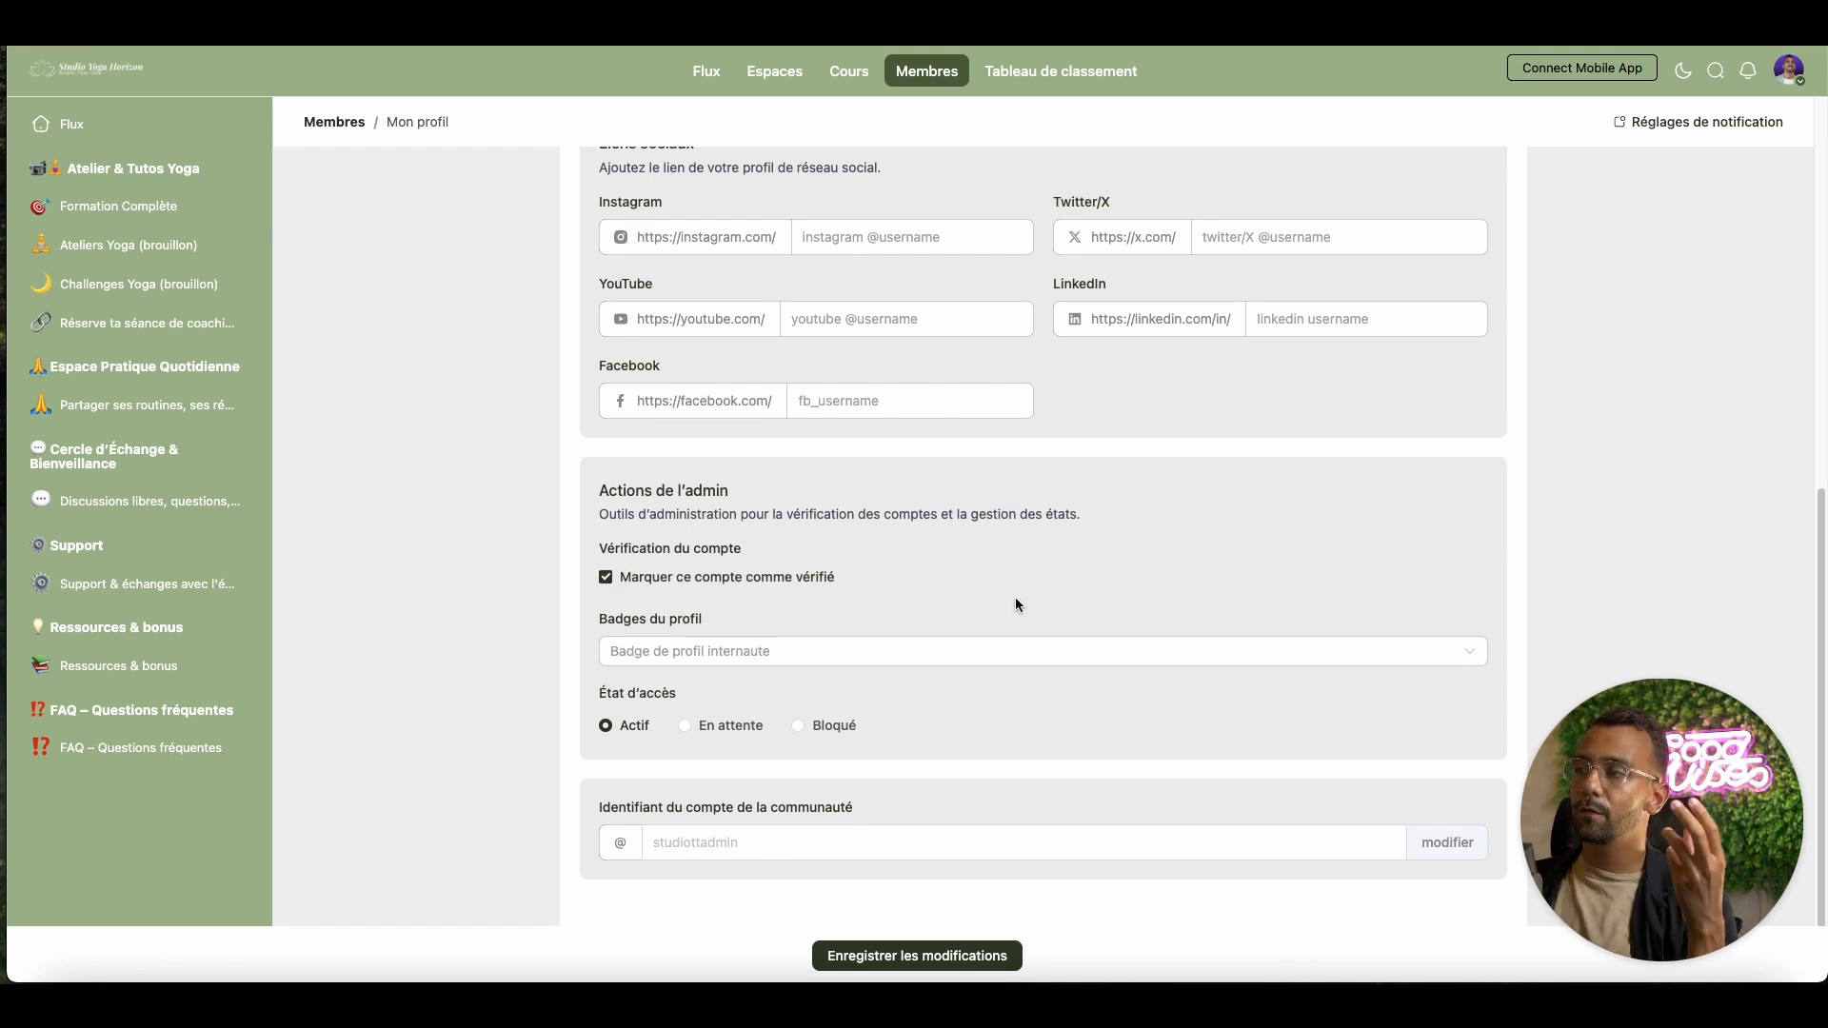
{"action": "left_click", "coordinate": [607, 578]}
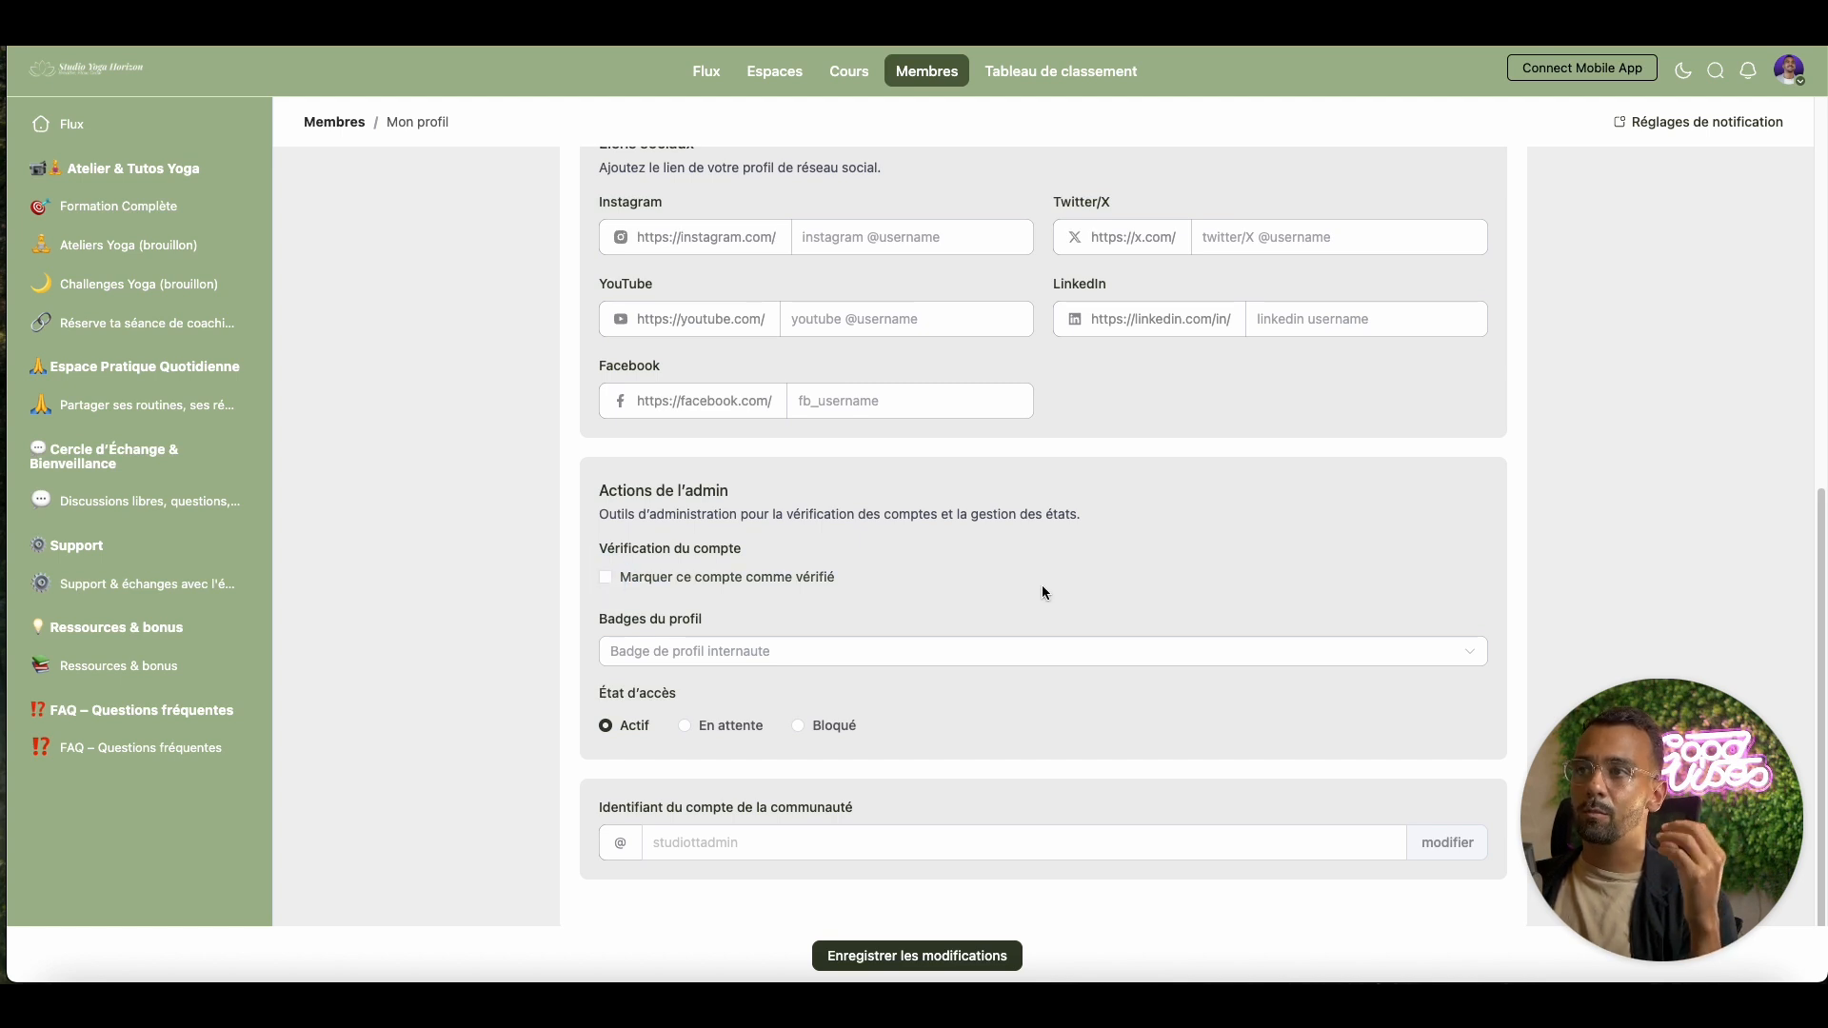
{"action": "left_click", "coordinate": [880, 655]}
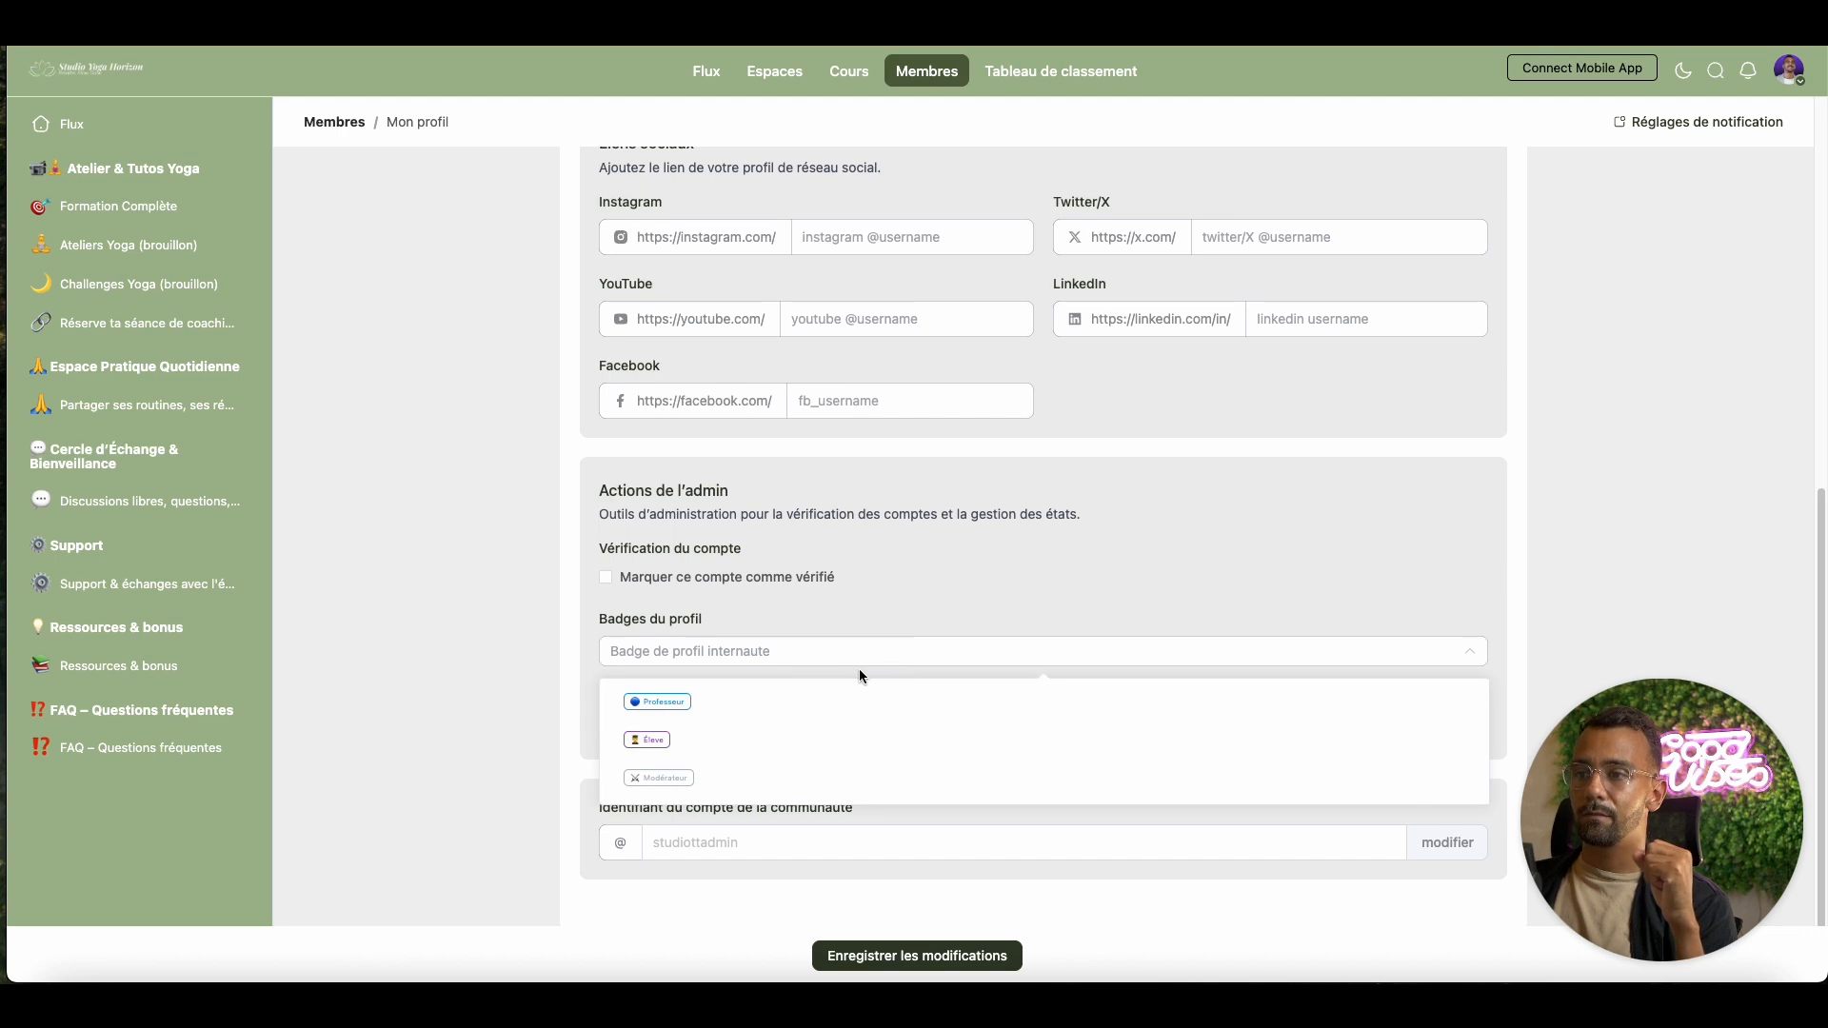
{"action": "left_click", "coordinate": [823, 709]}
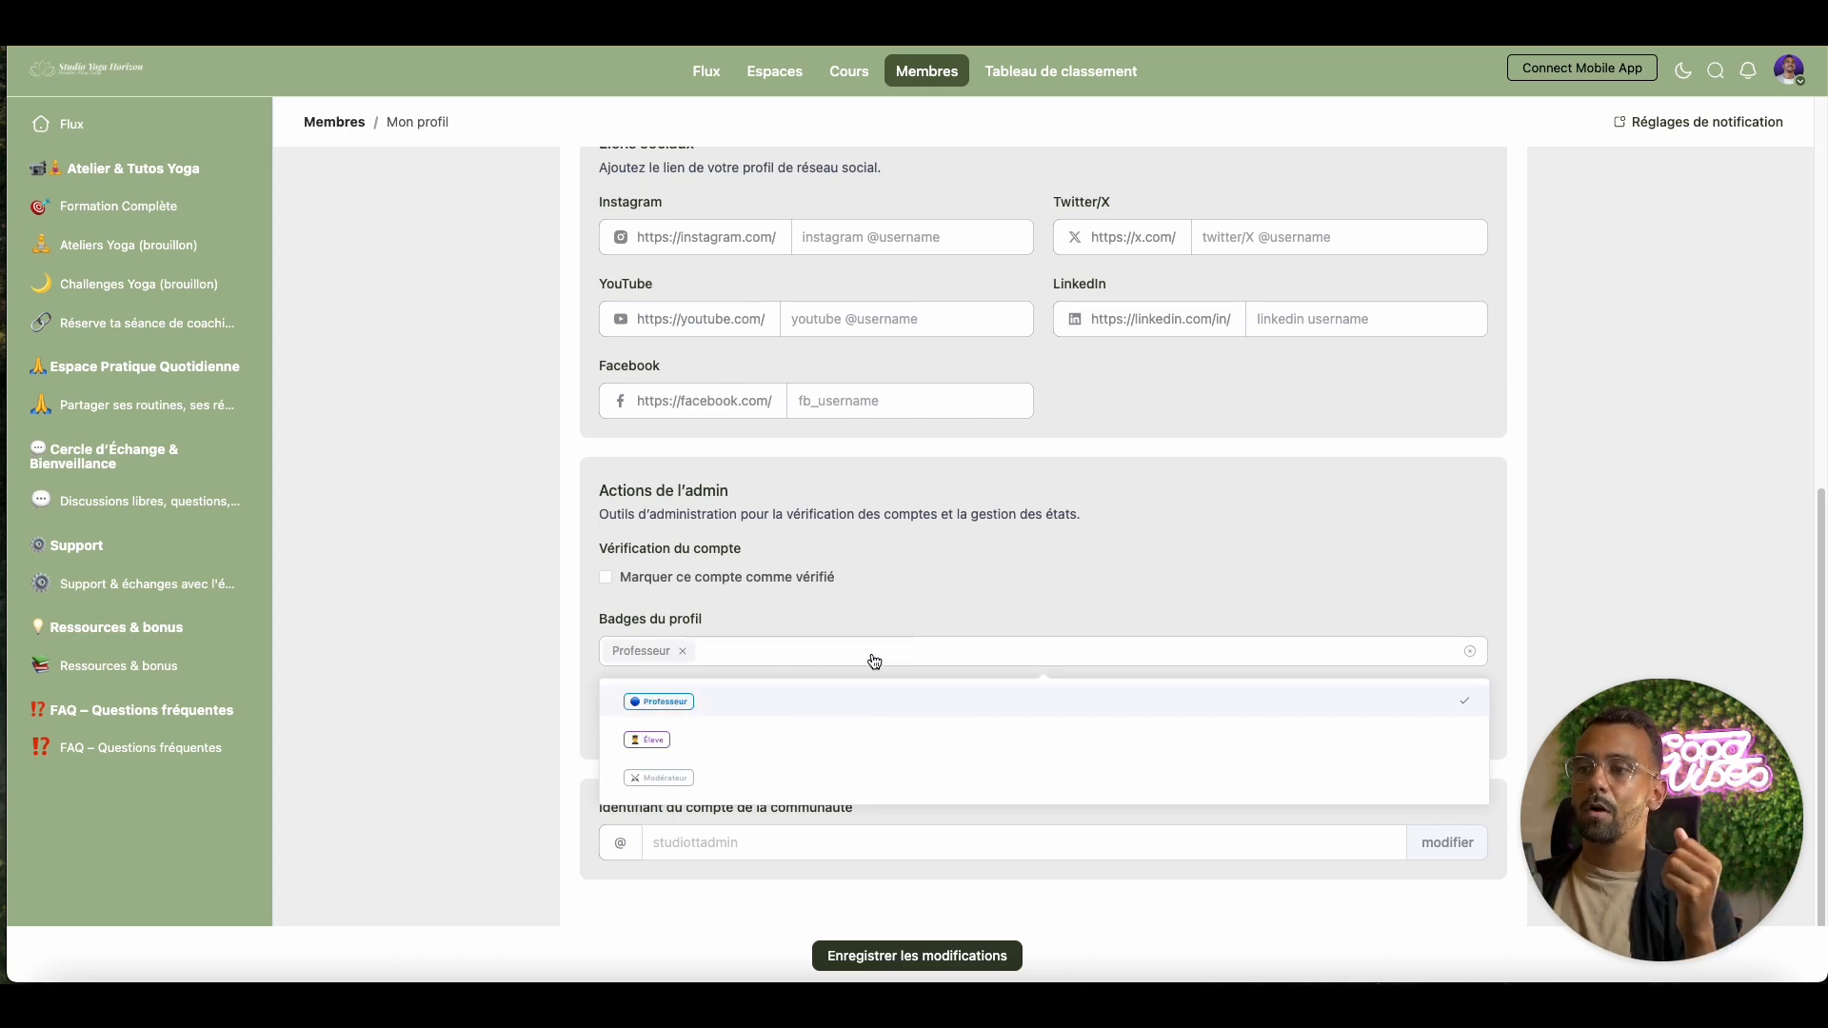
{"action": "left_click", "coordinate": [895, 616]}
{"action": "left_click", "coordinate": [897, 614]}
{"action": "left_click", "coordinate": [1007, 577]}
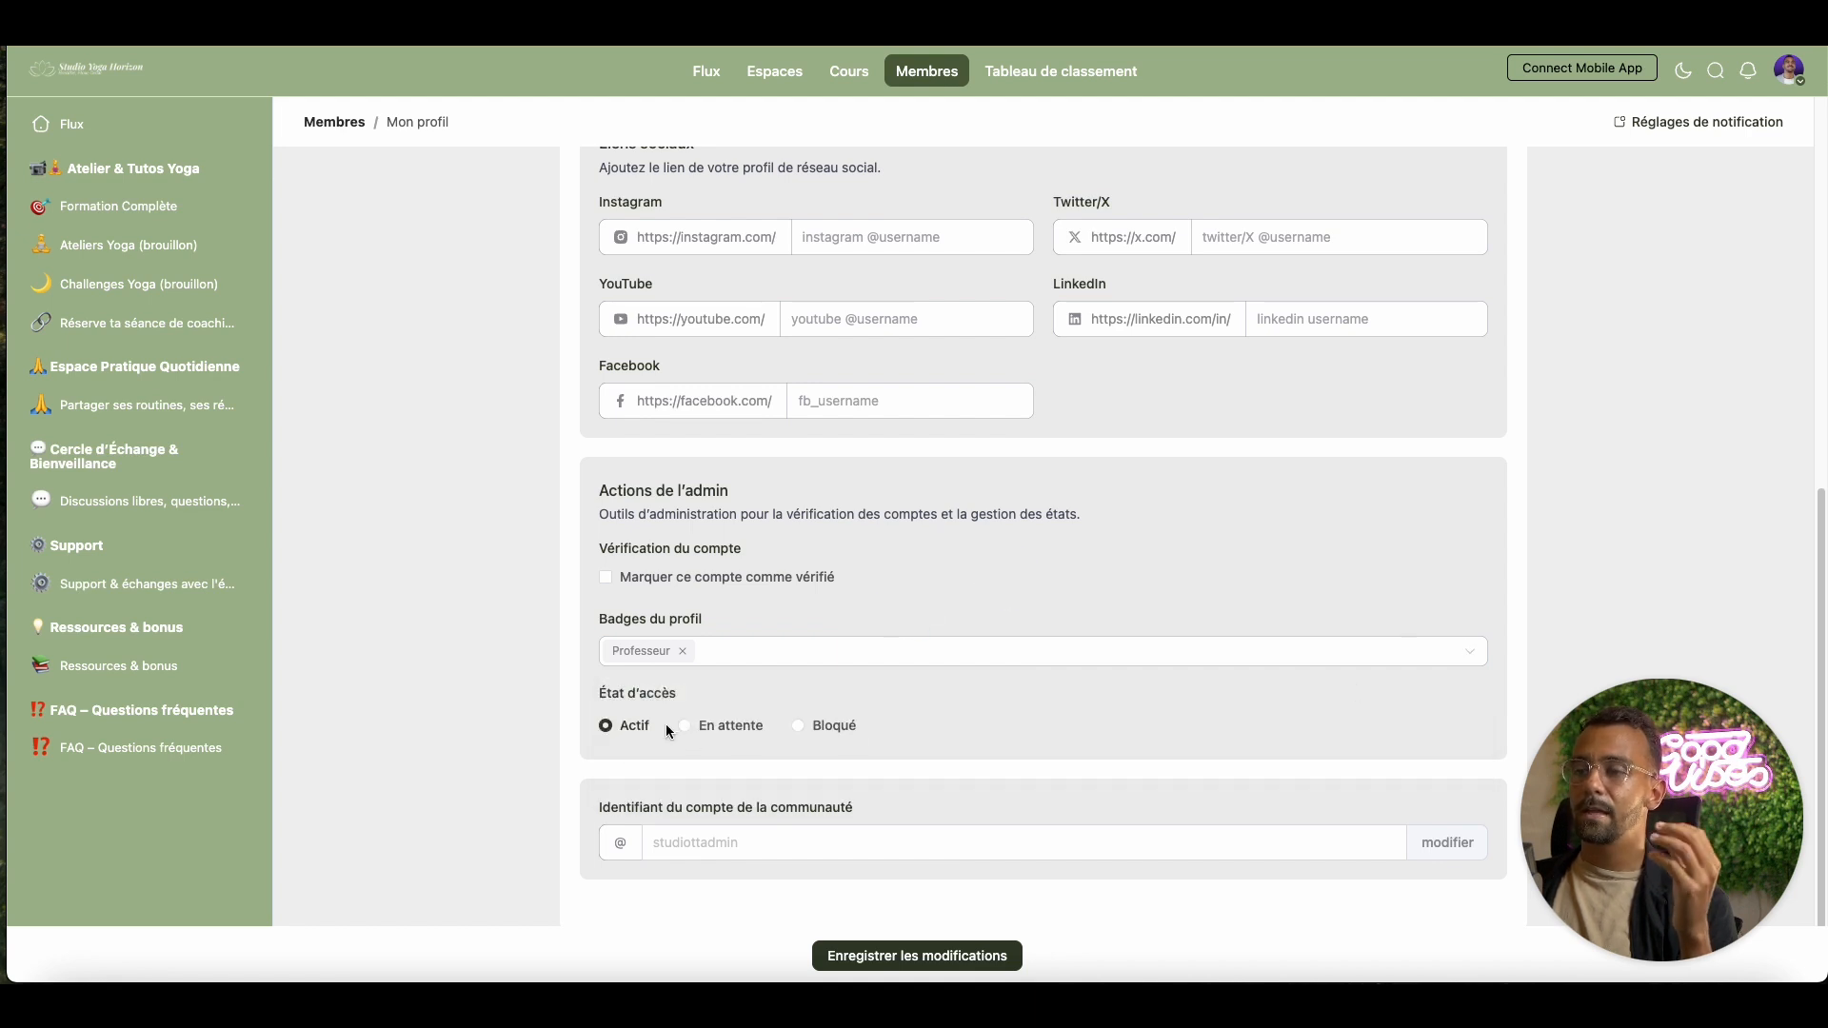
{"action": "scroll", "coordinate": [1085, 852], "scroll_direction": "down", "scroll_amount": 1}
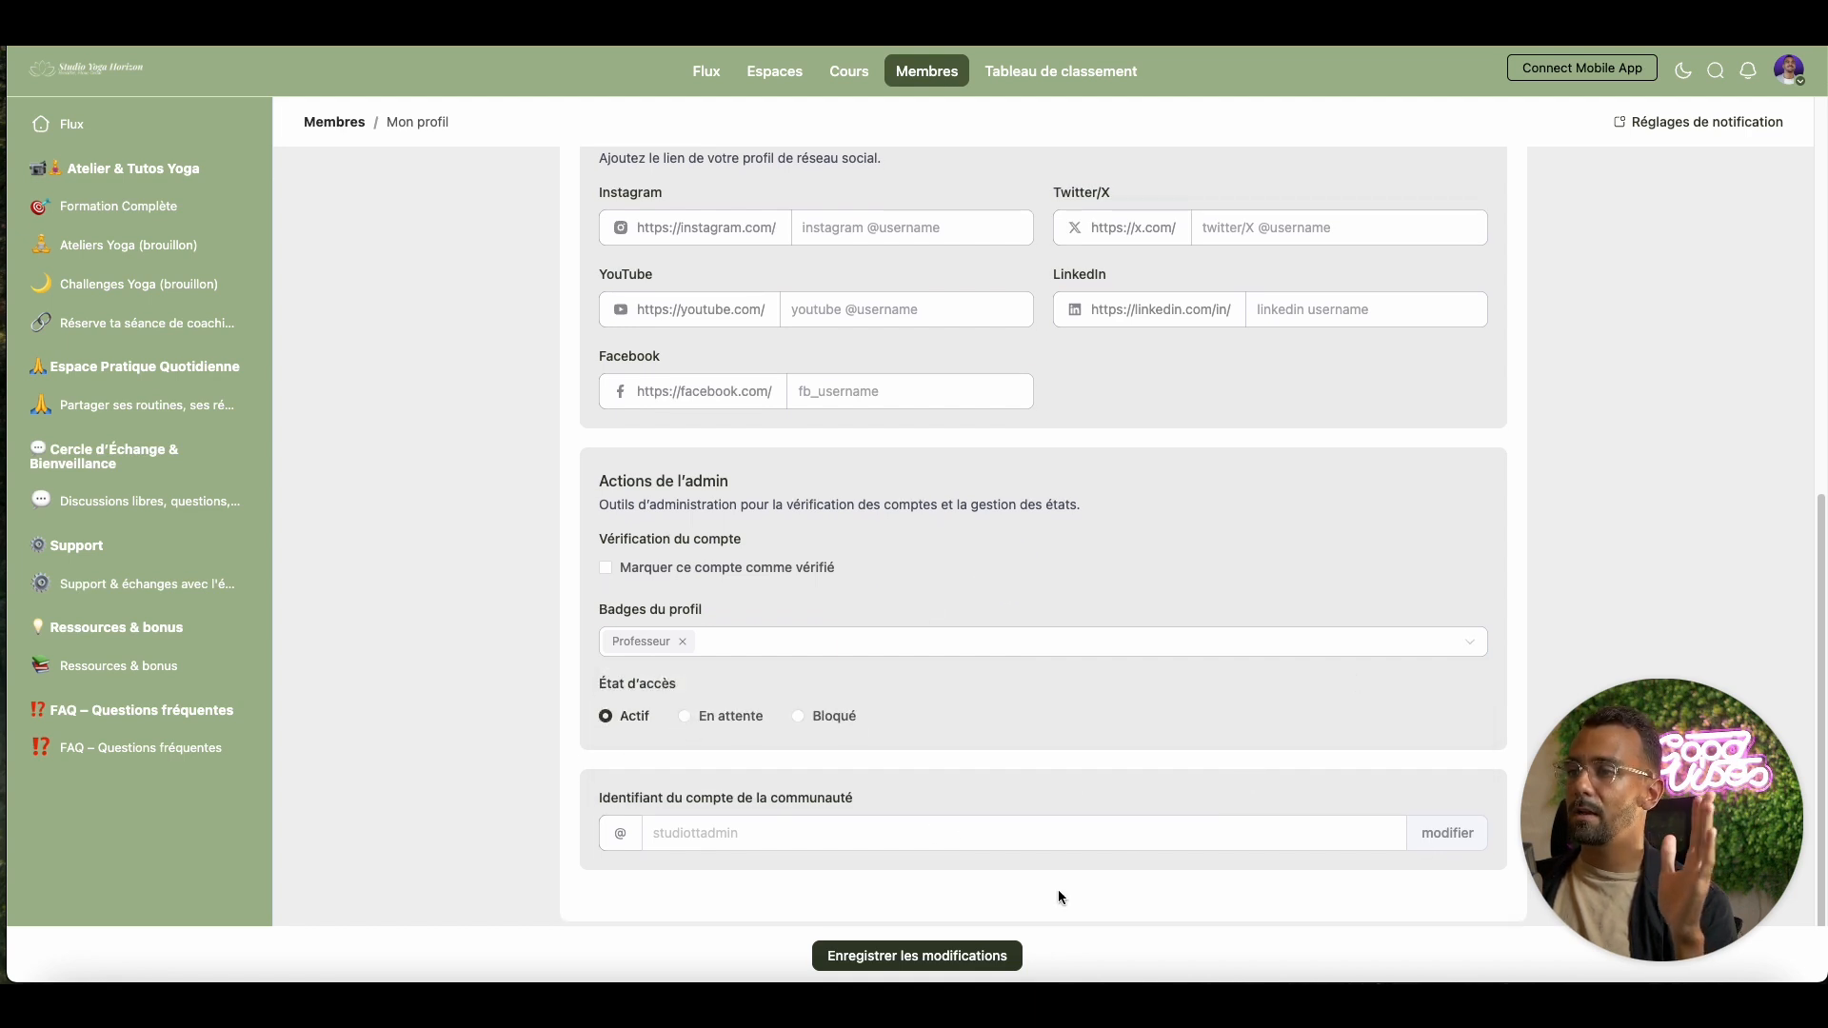
{"action": "left_click", "coordinate": [955, 956]}
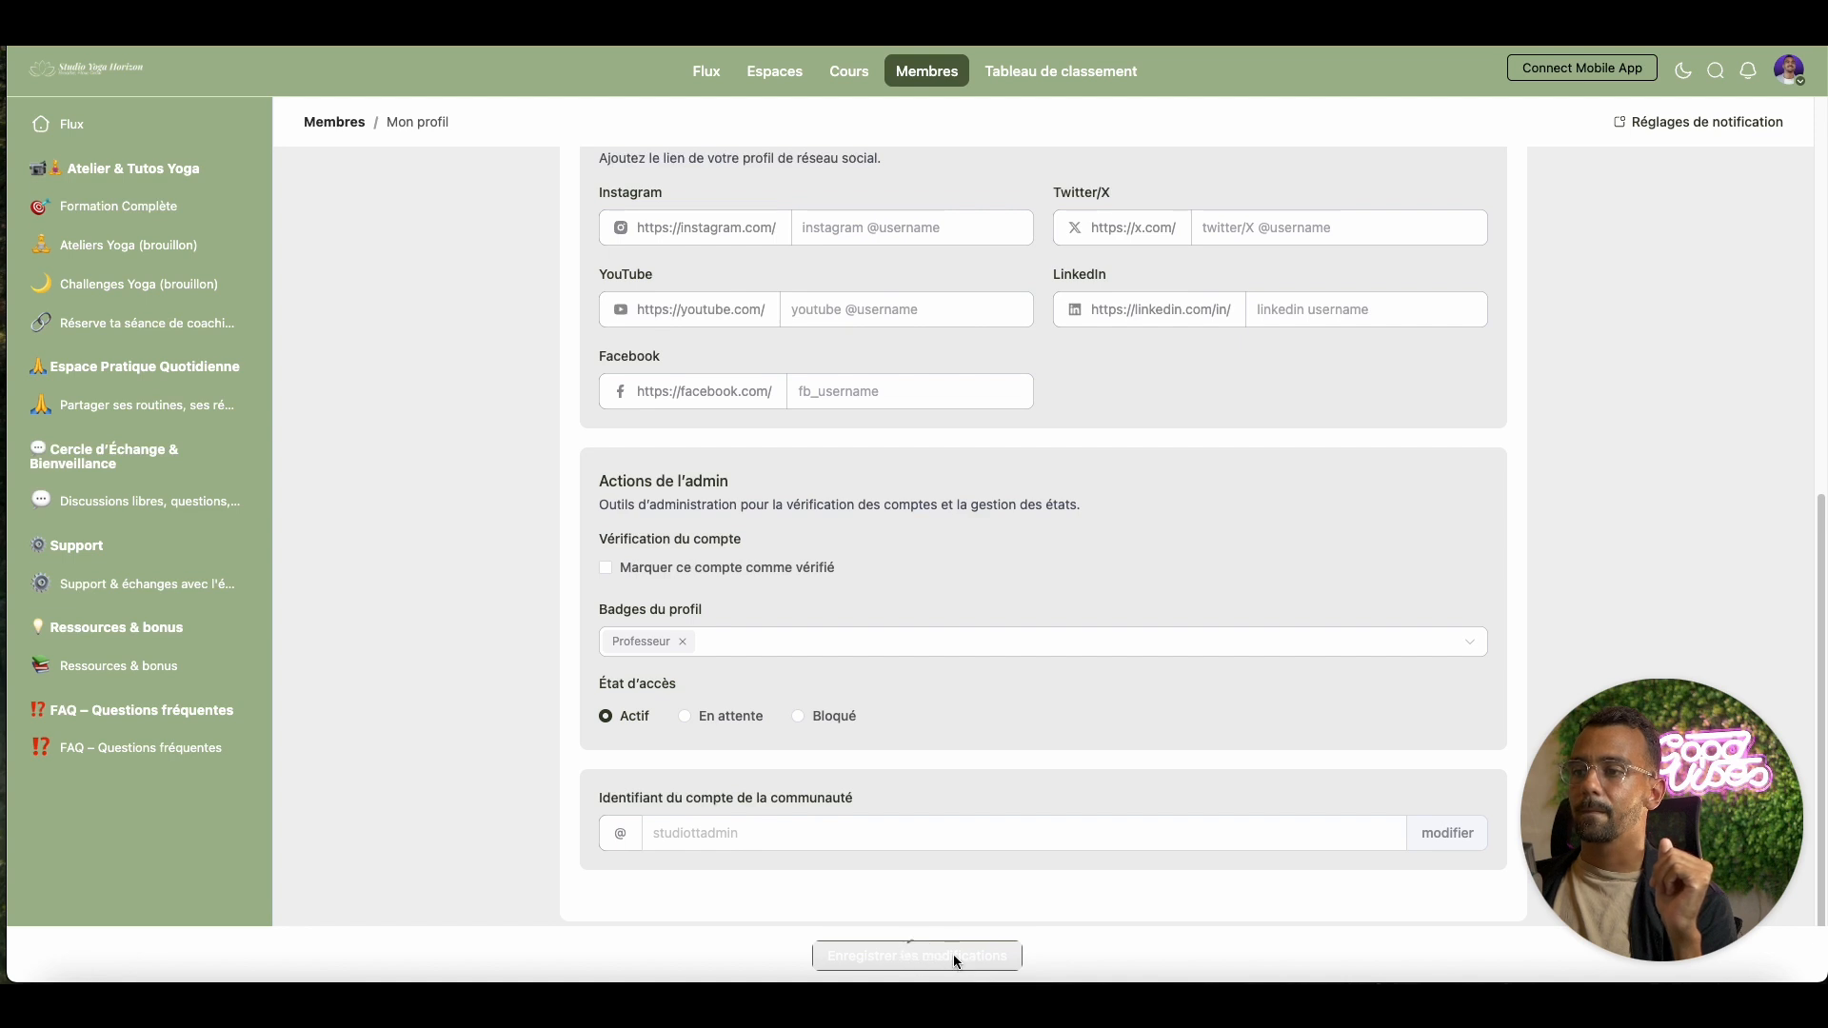
Check the Flux feed for the Professeur badge and open the other member's profile
{"action": "left_click", "coordinate": [162, 135]}
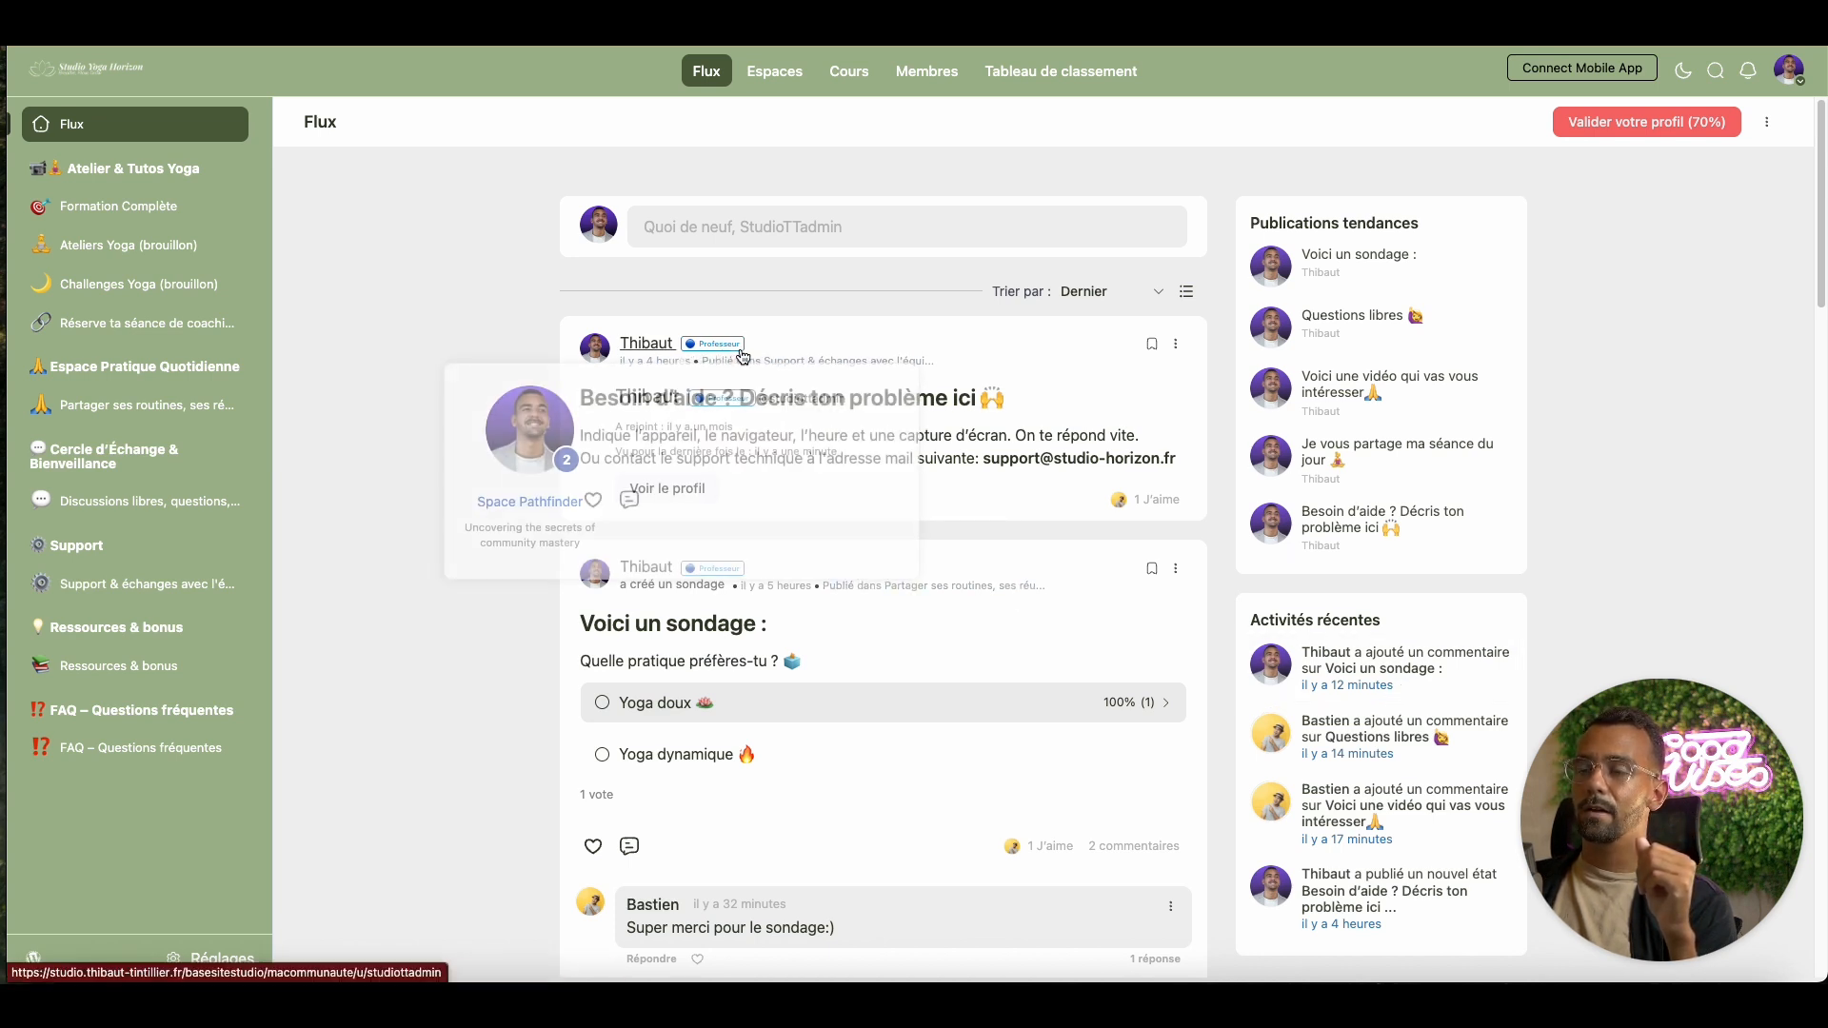
{"action": "scroll", "coordinate": [1054, 545], "scroll_direction": "down", "scroll_amount": 2}
{"action": "scroll", "coordinate": [1054, 540], "scroll_direction": "down", "scroll_amount": 1}
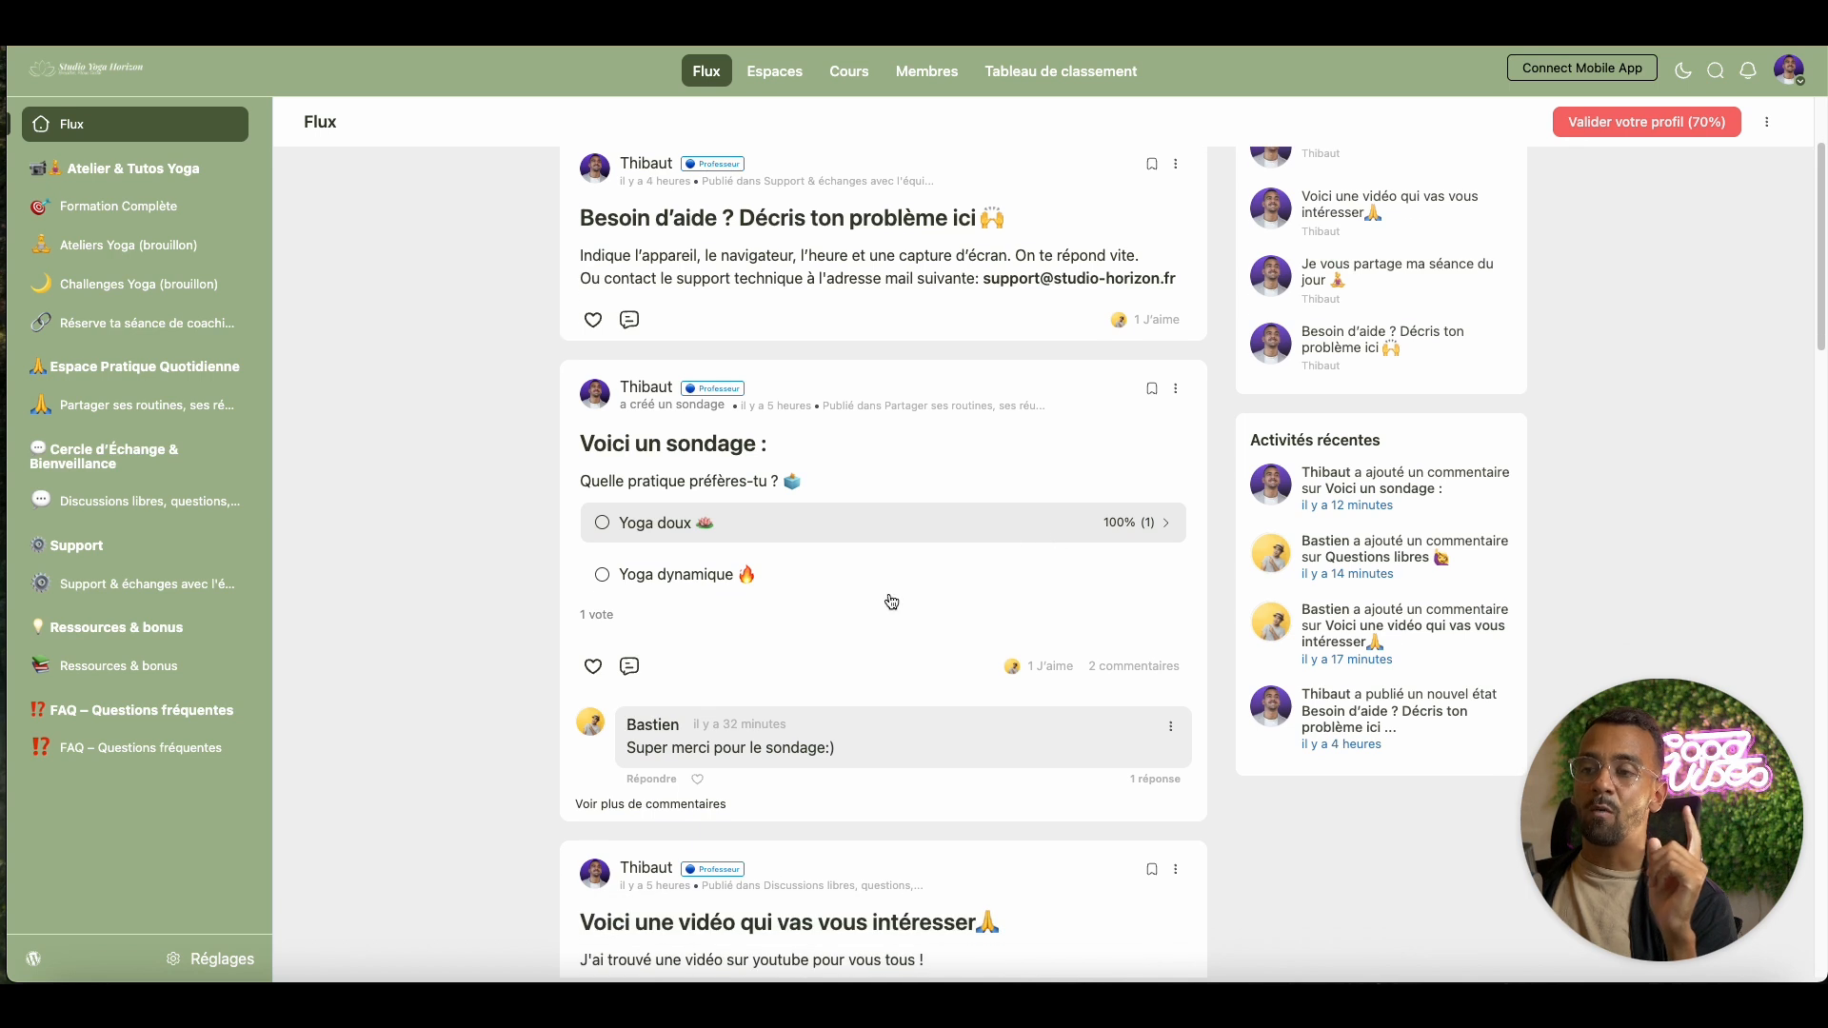
{"action": "left_click", "coordinate": [644, 730]}
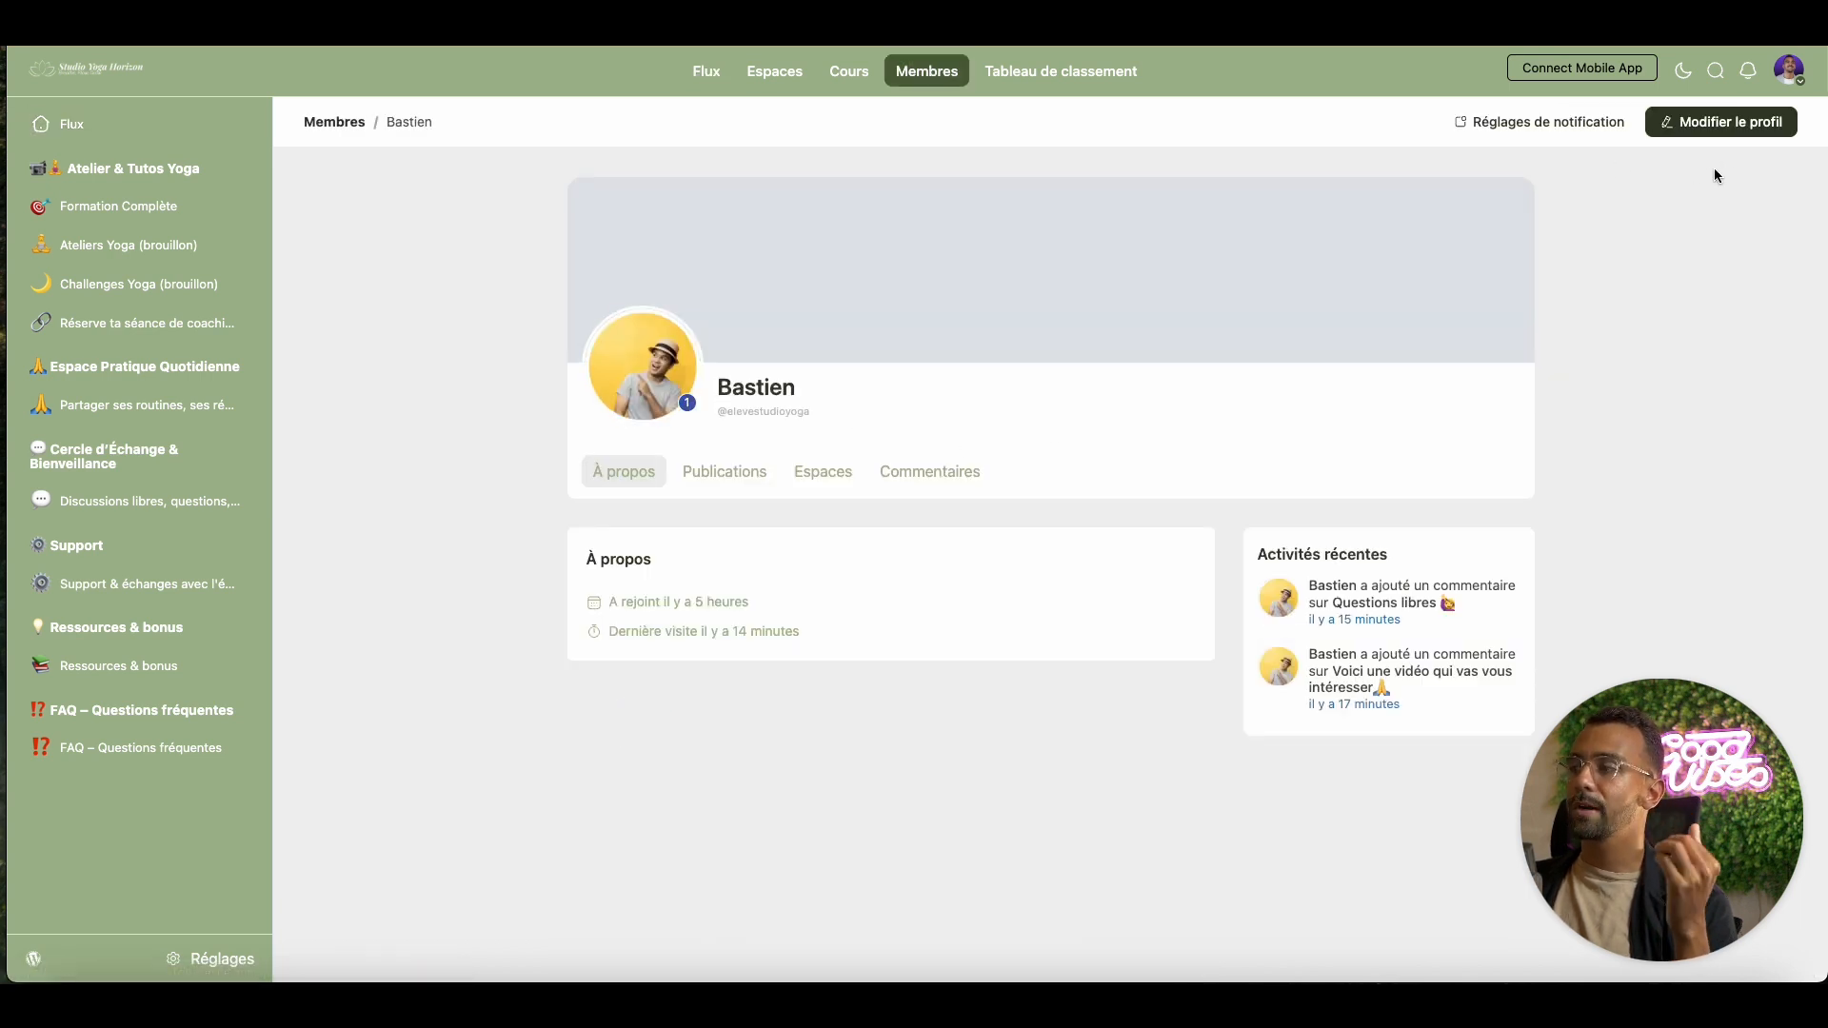
Edit the other member's profile and select the Élève badge
{"action": "left_click", "coordinate": [1720, 124]}
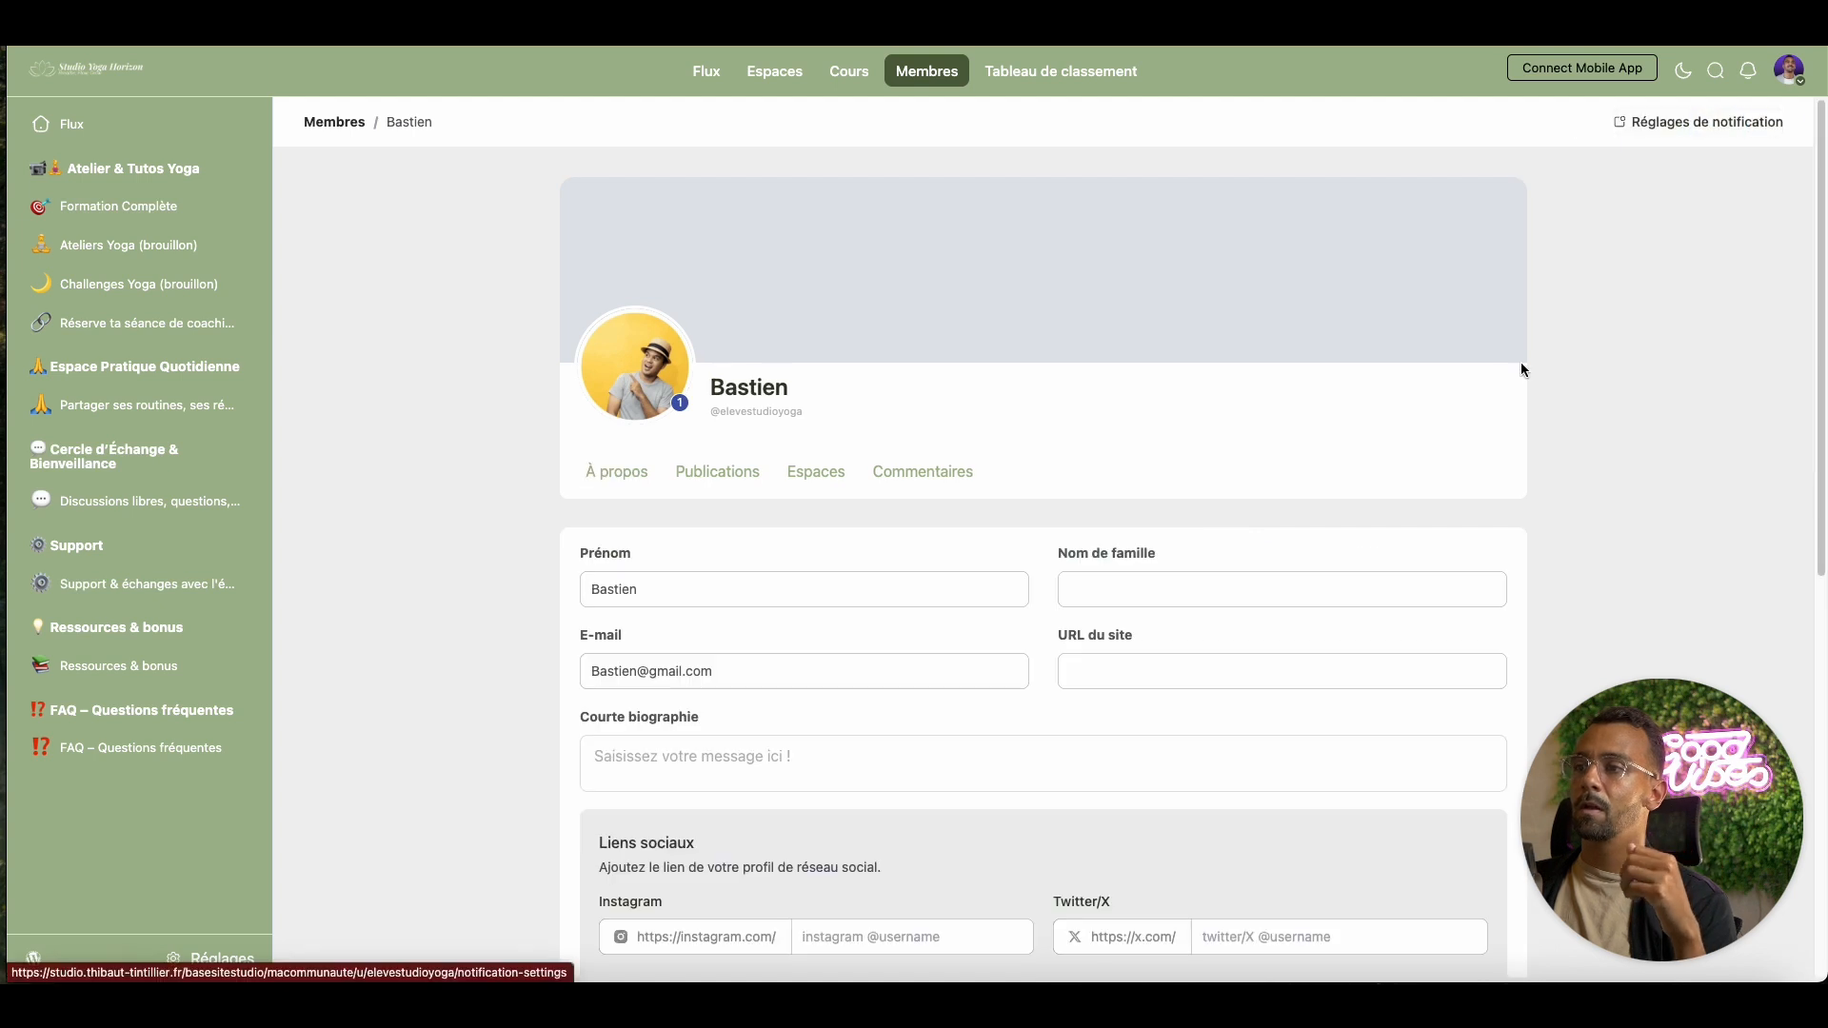
{"action": "scroll", "coordinate": [1077, 541], "scroll_direction": "down", "scroll_amount": 6}
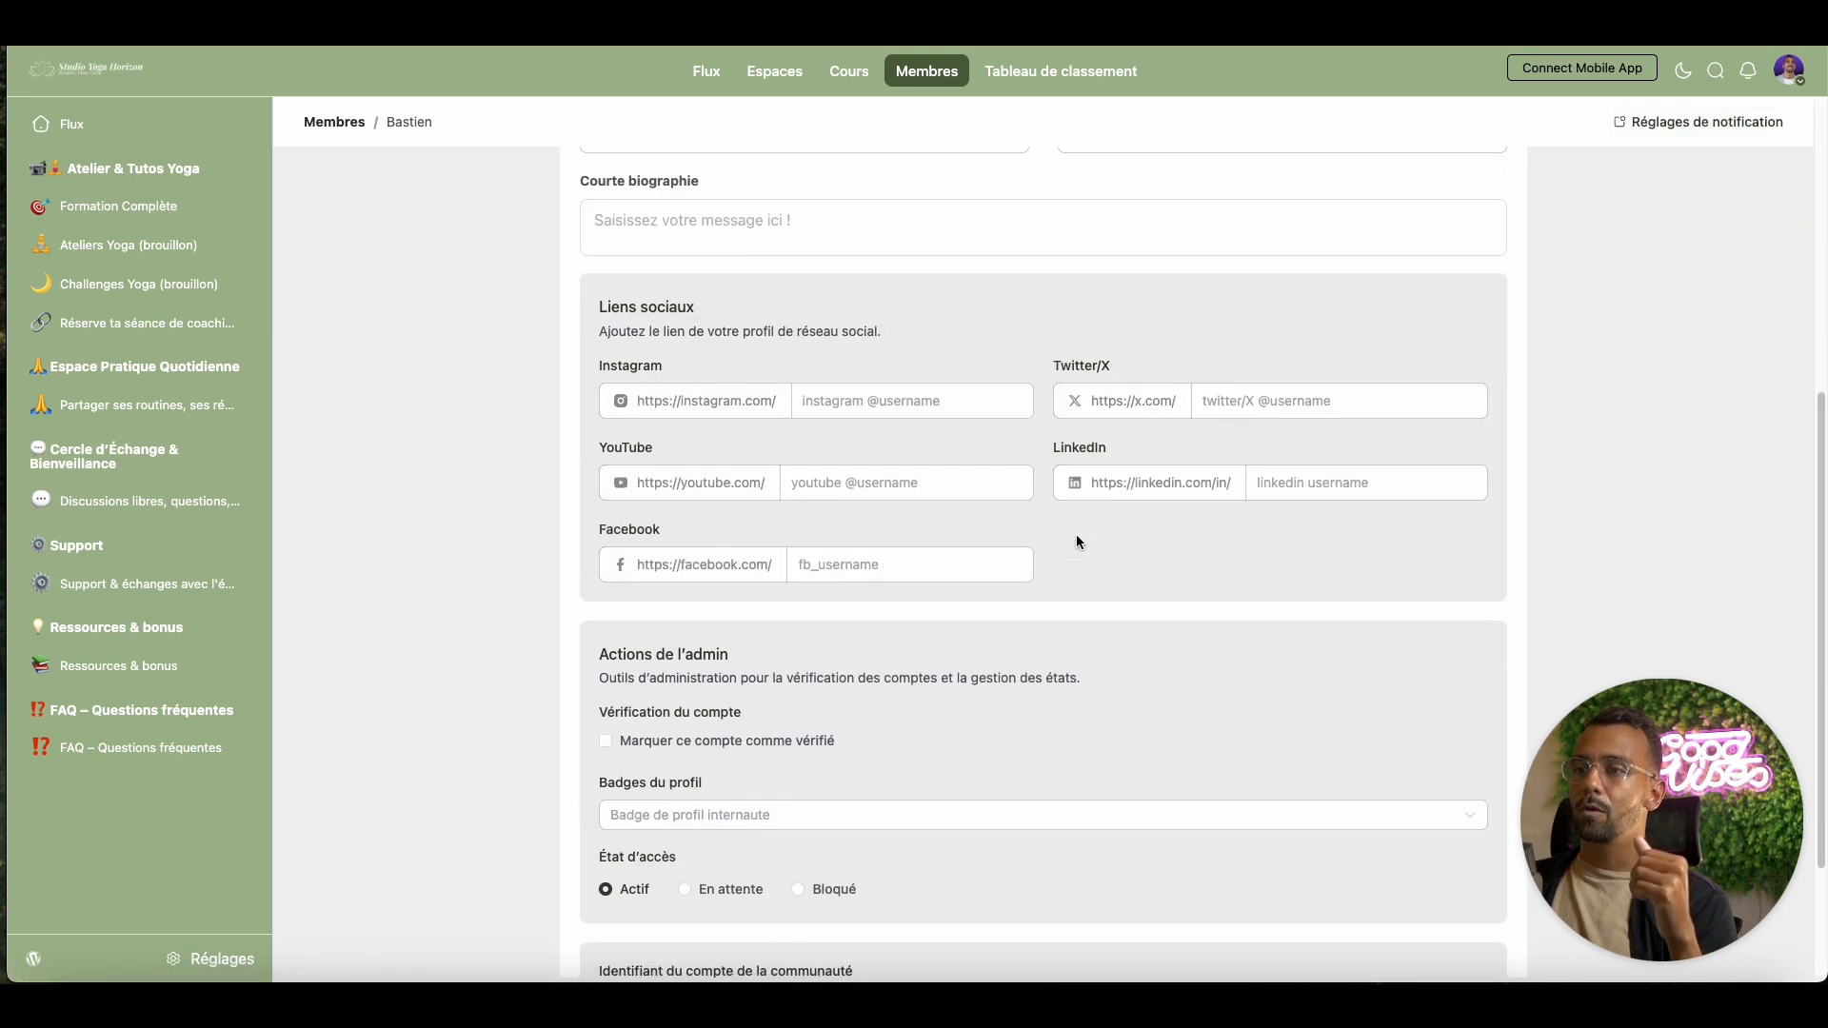
{"action": "scroll", "coordinate": [931, 524], "scroll_direction": "down", "scroll_amount": 2}
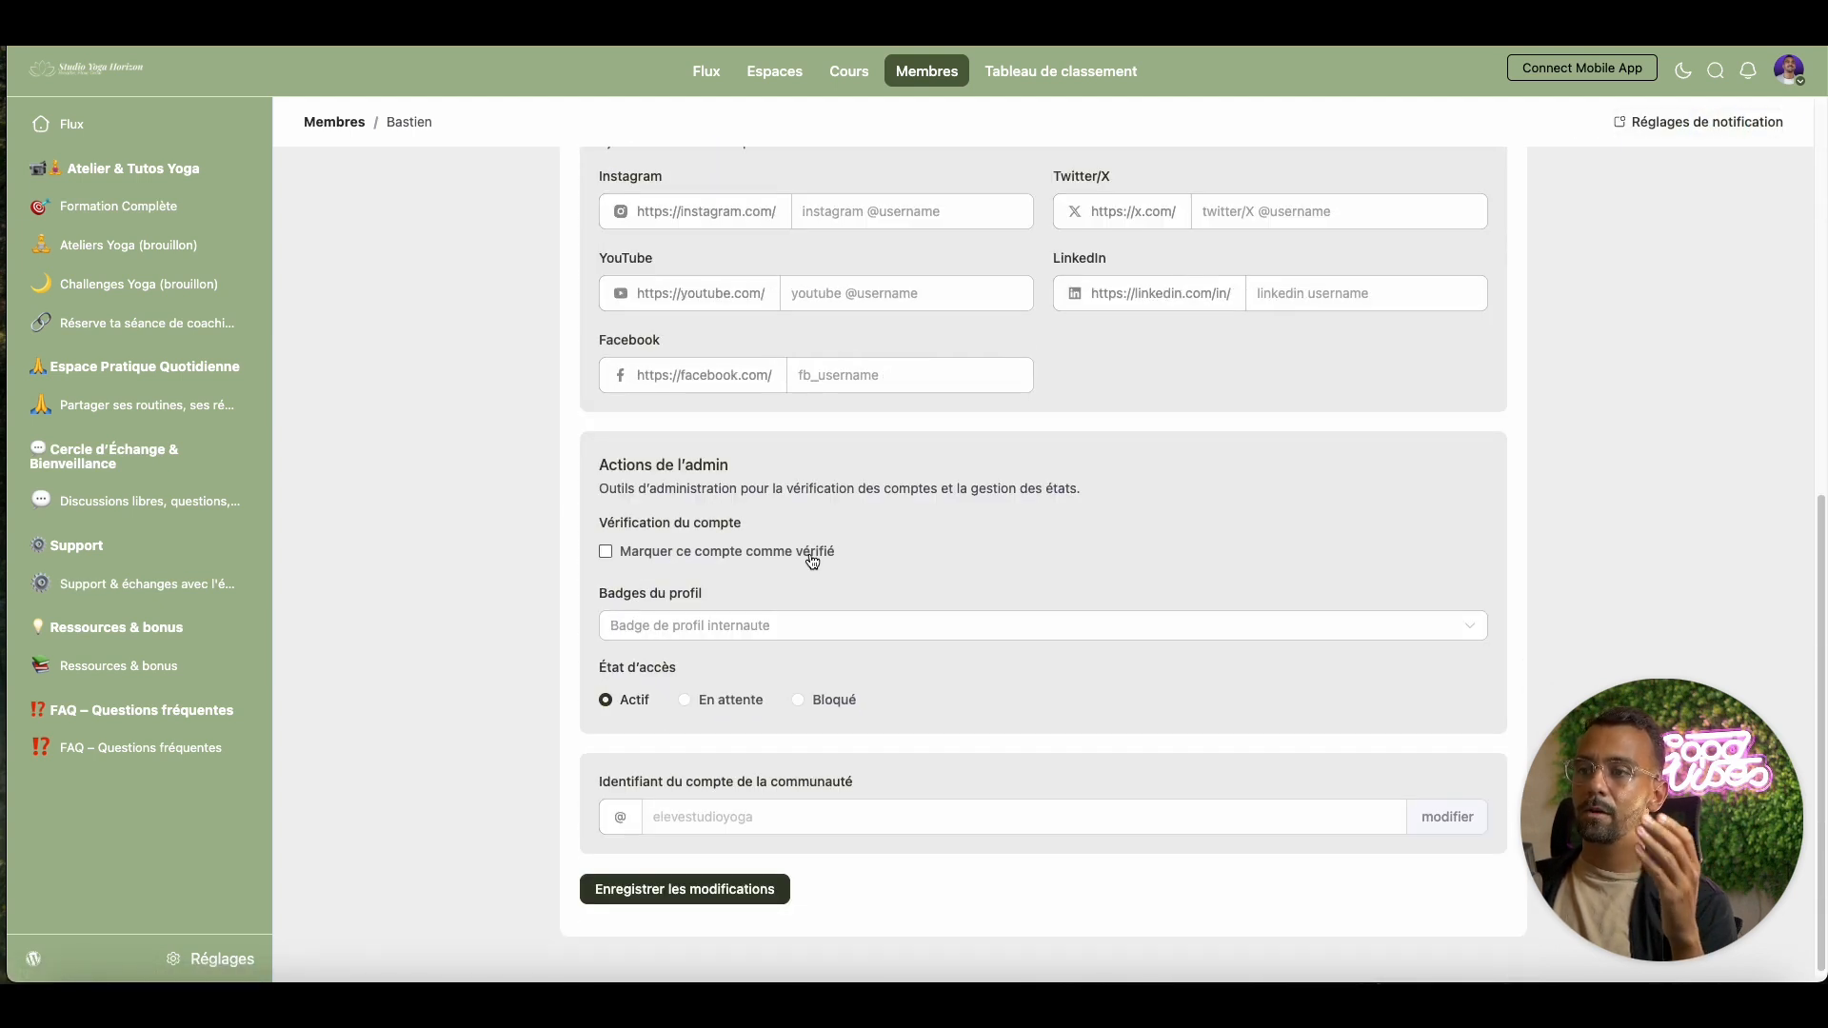
{"action": "left_click", "coordinate": [816, 630]}
{"action": "left_click", "coordinate": [756, 712]}
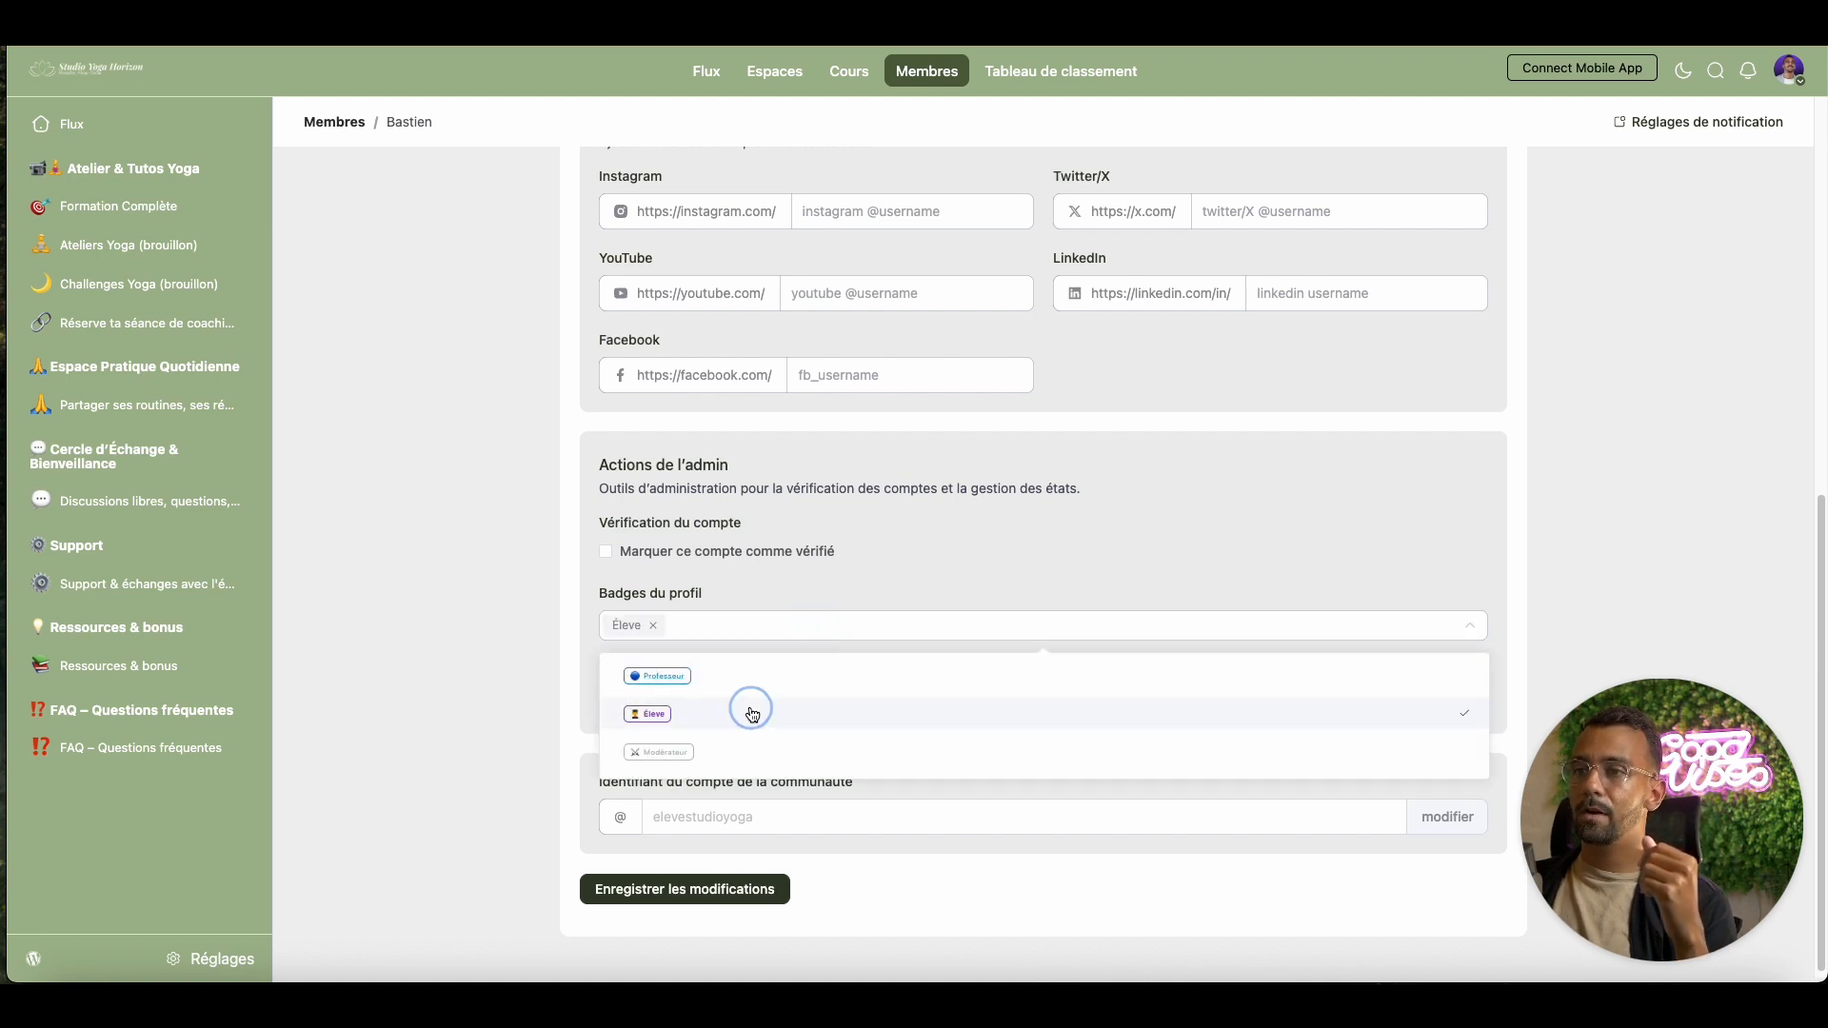
{"action": "left_click", "coordinate": [945, 570]}
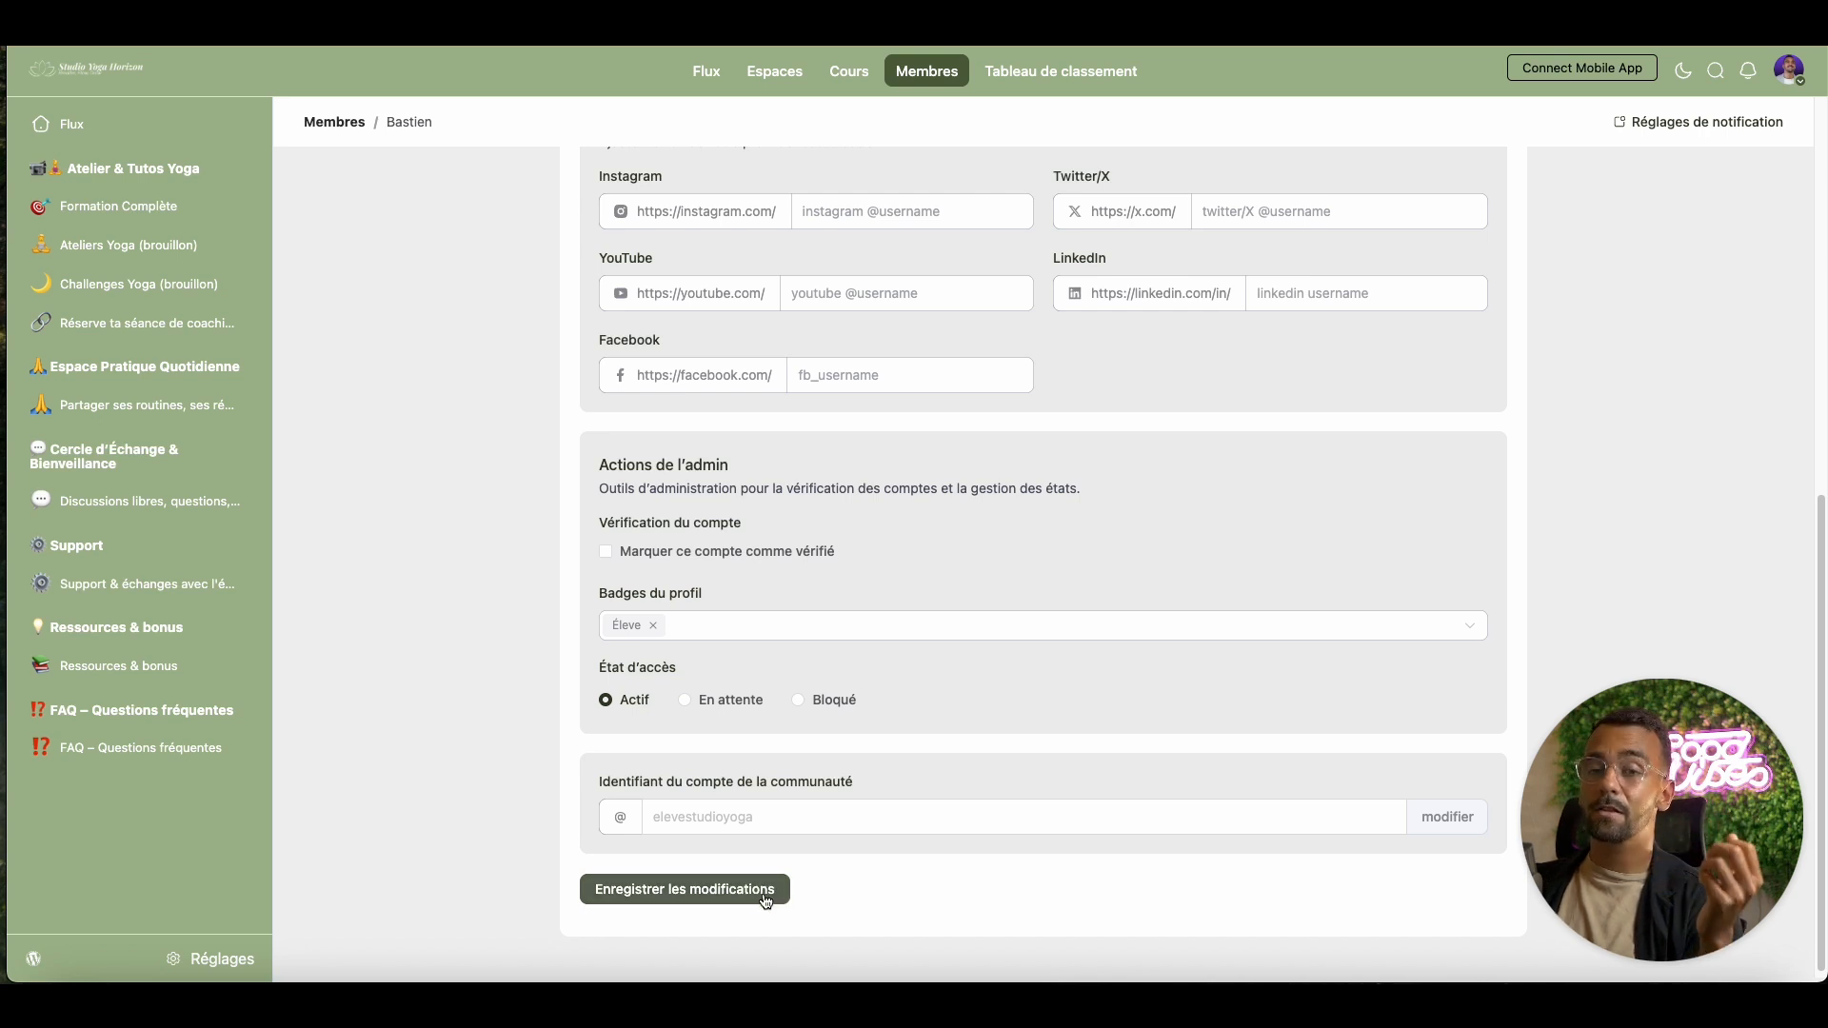
Save the member's profile and view the Membres list showing both badges
{"action": "left_click", "coordinate": [734, 892]}
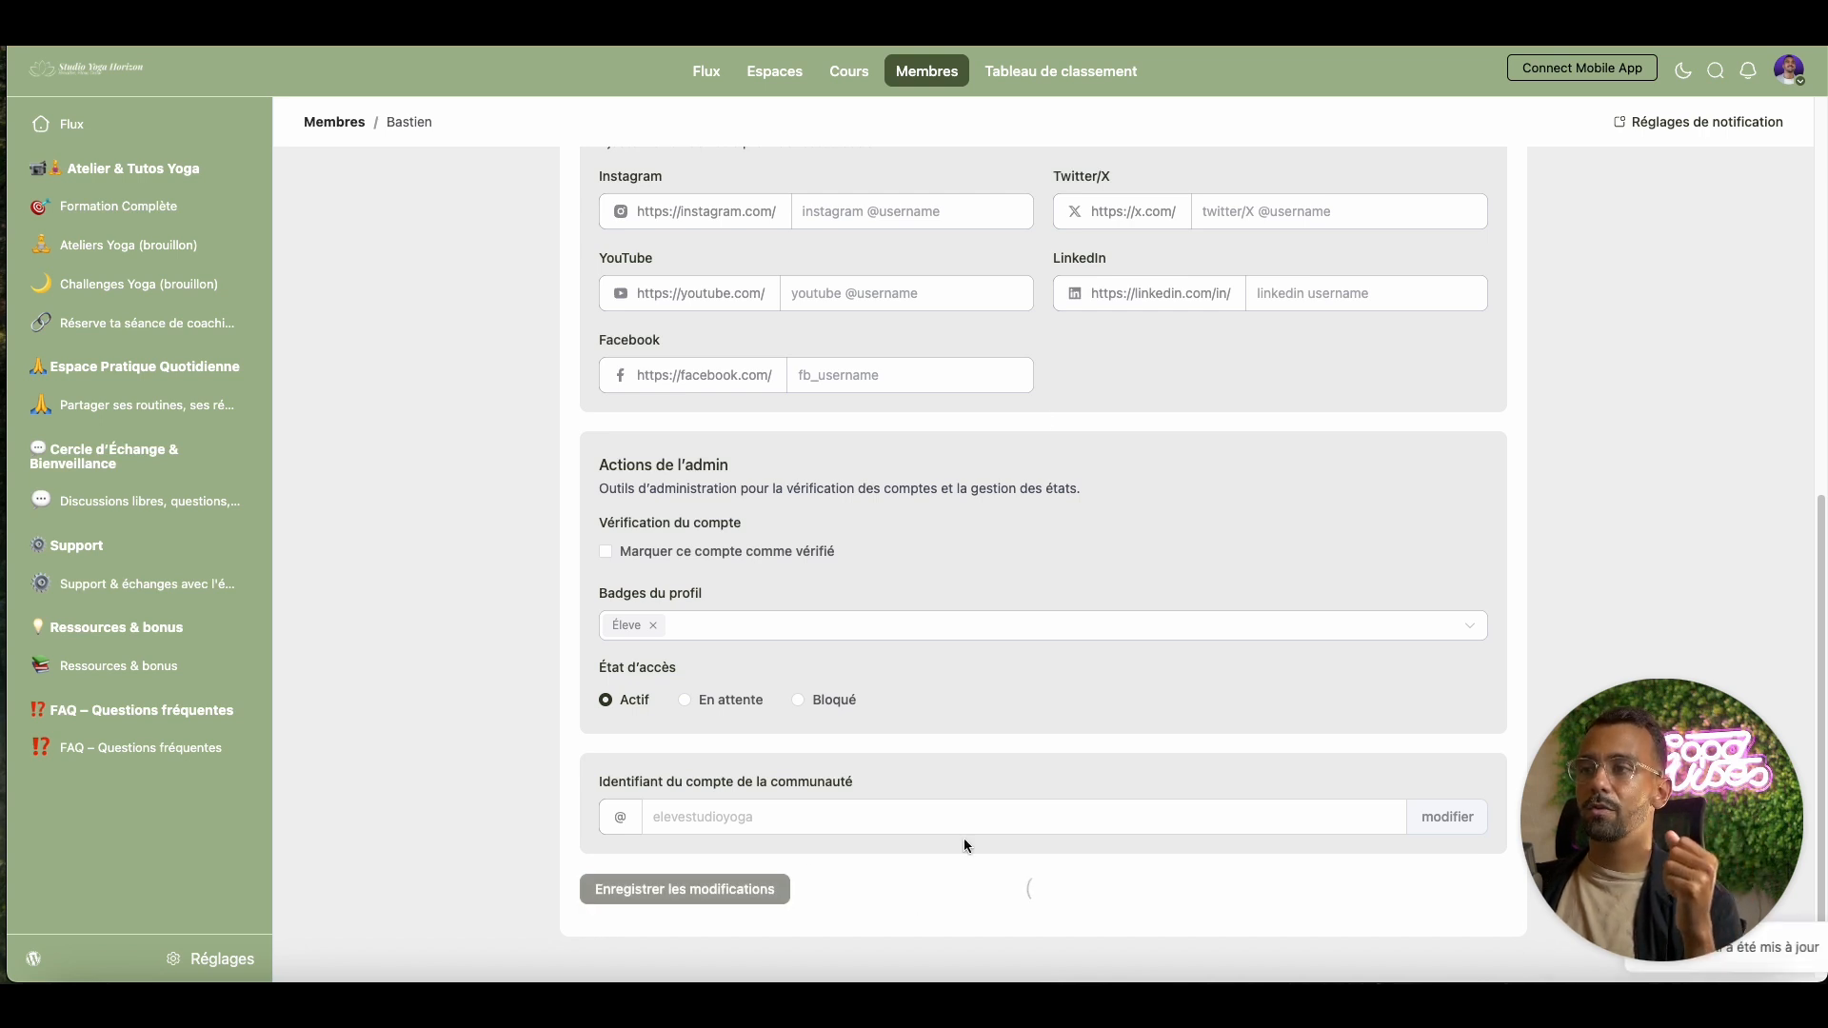
{"action": "left_click", "coordinate": [705, 68]}
{"action": "left_click", "coordinate": [928, 72]}
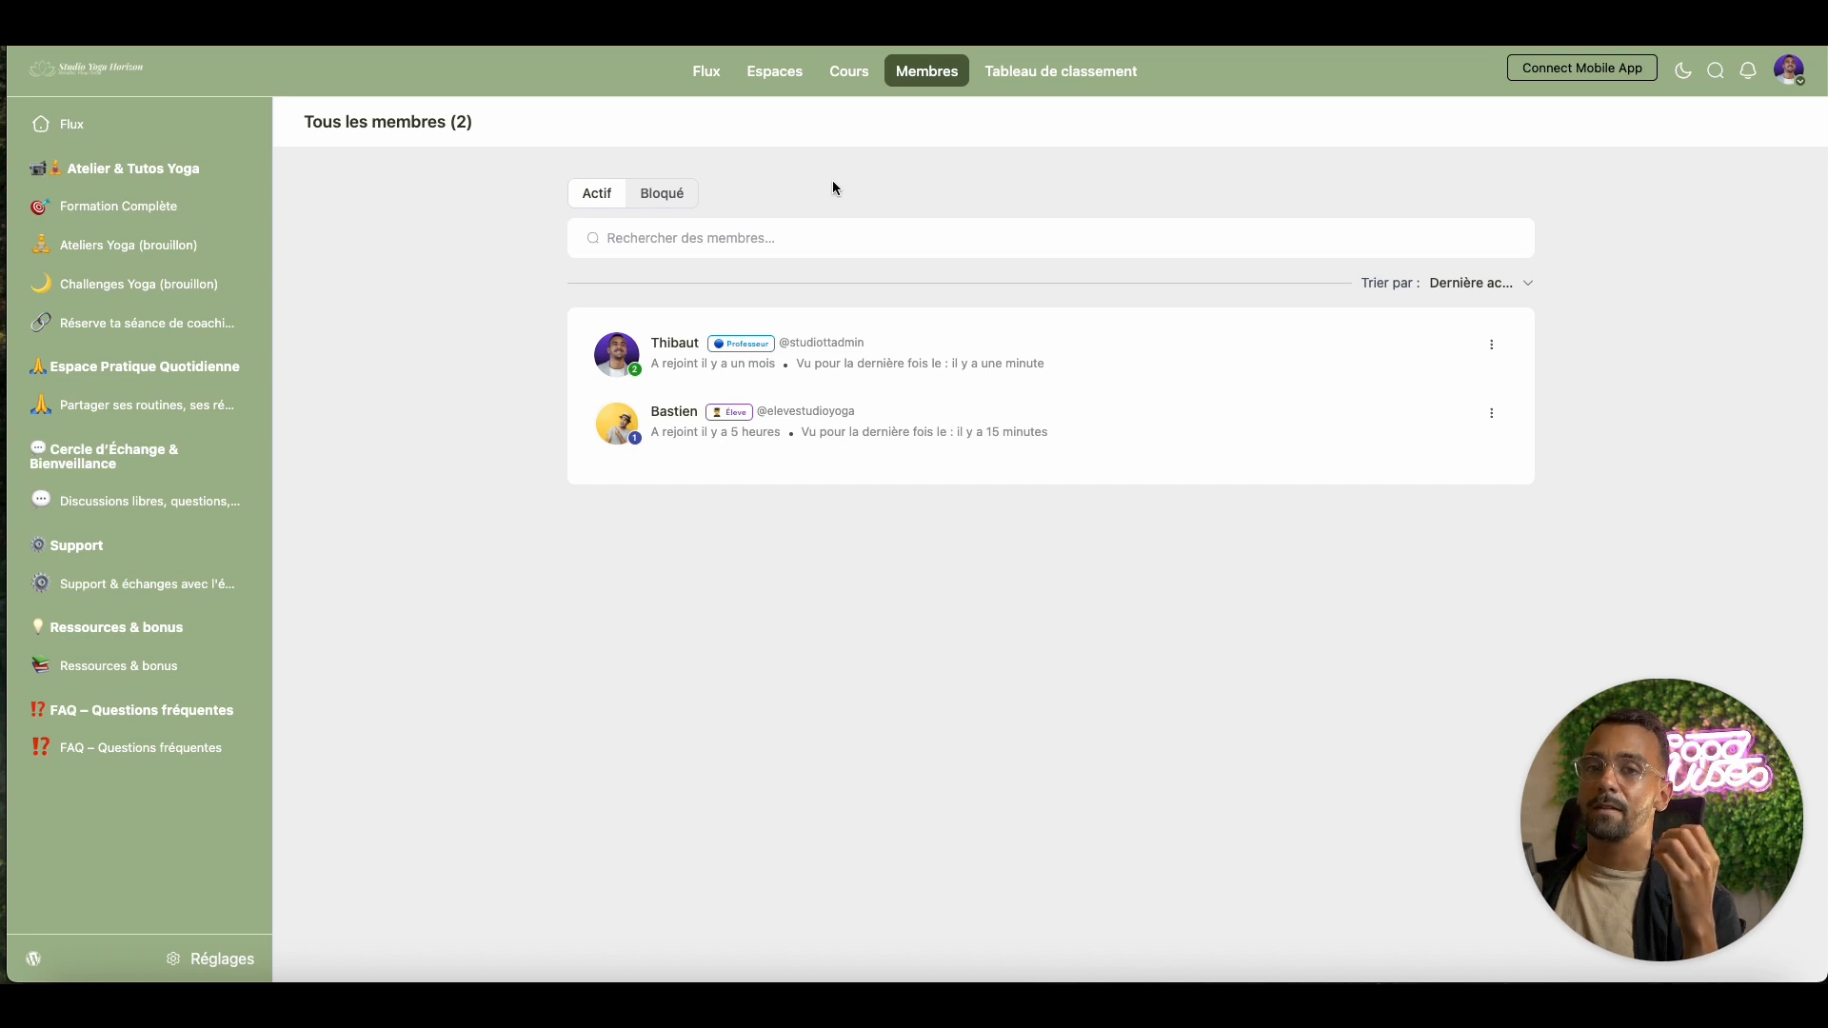
{"action": "left_click", "coordinate": [712, 76]}
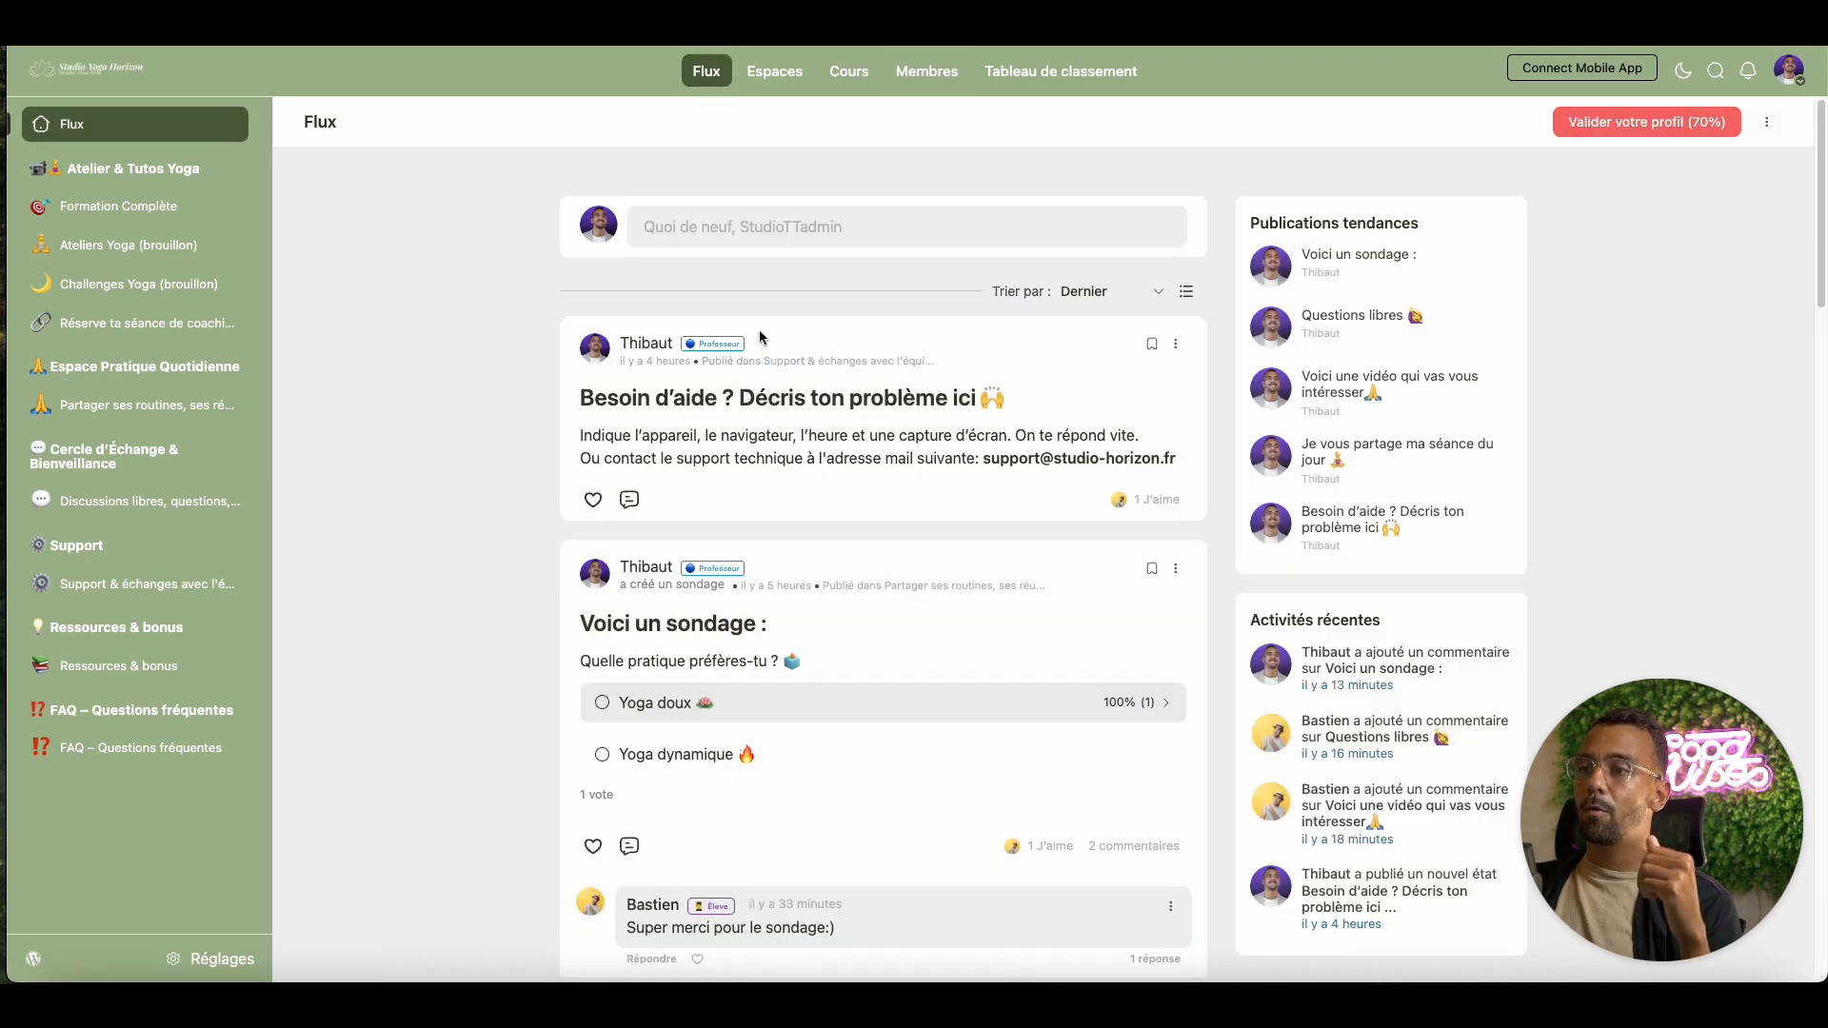
{"action": "scroll", "coordinate": [893, 569], "scroll_direction": "down", "scroll_amount": 3}
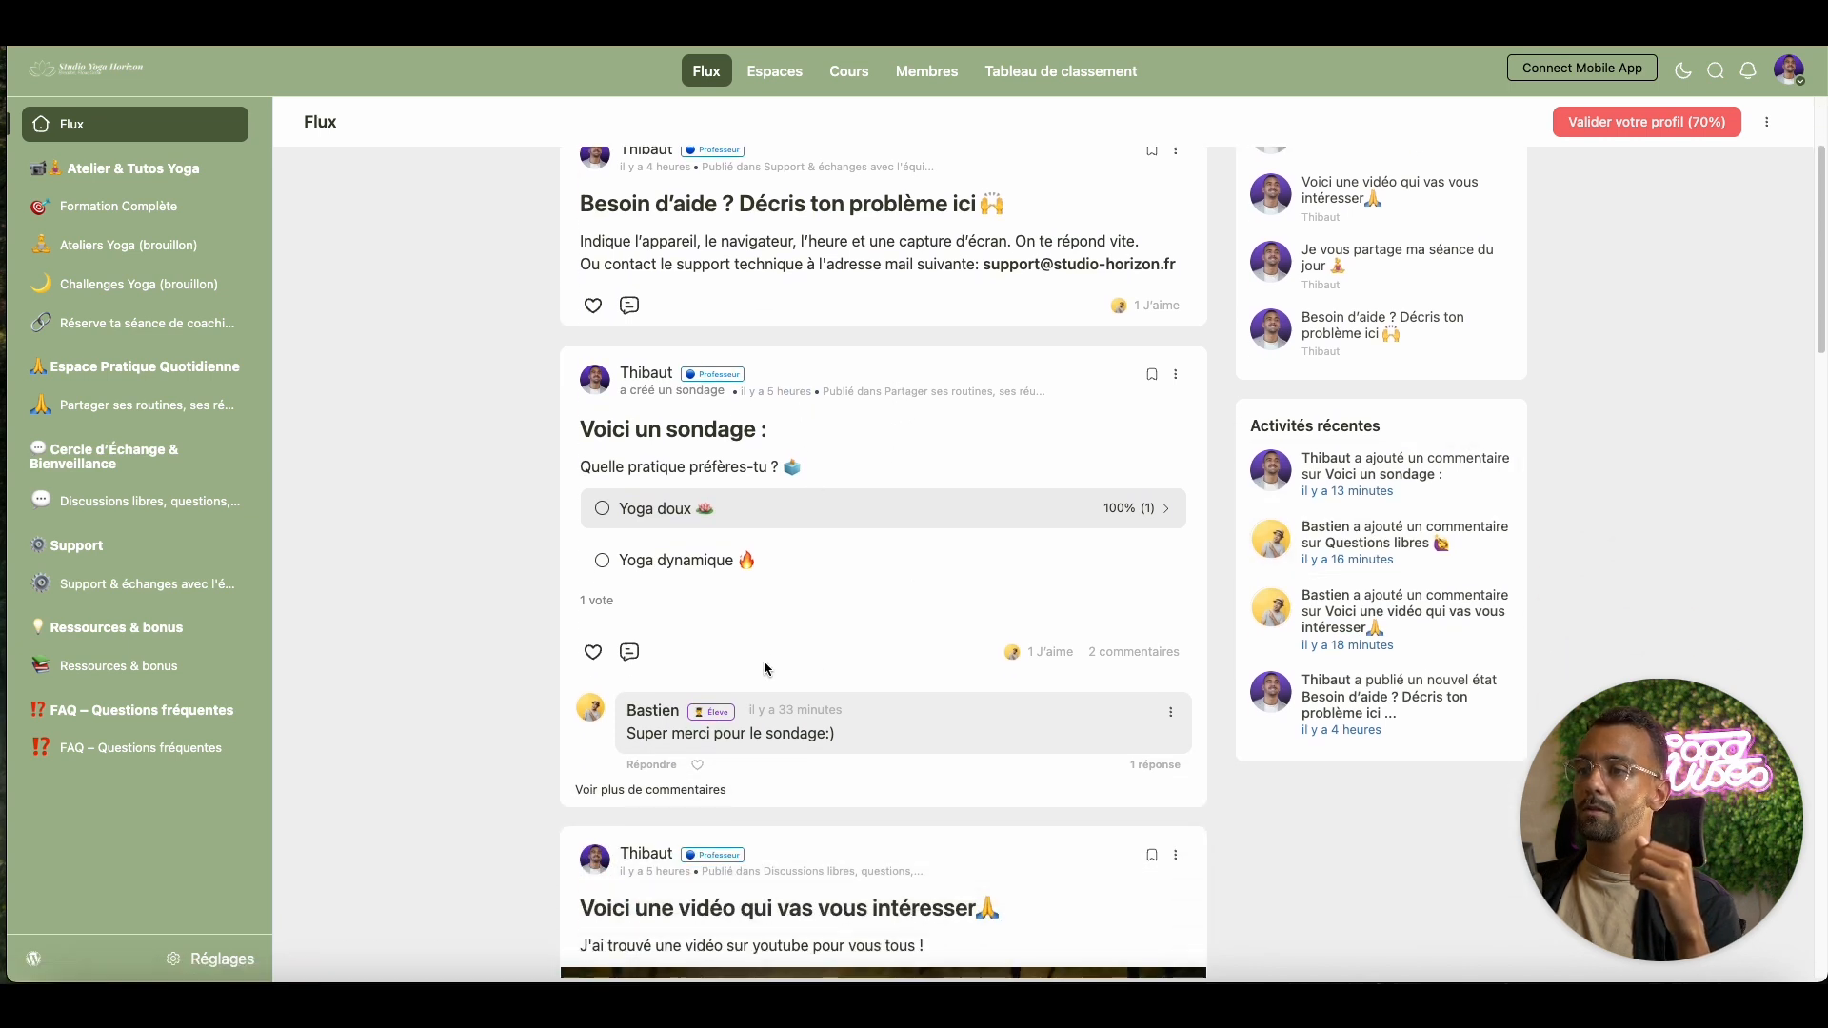
{"action": "scroll", "coordinate": [764, 668], "scroll_direction": "up", "scroll_amount": 1}
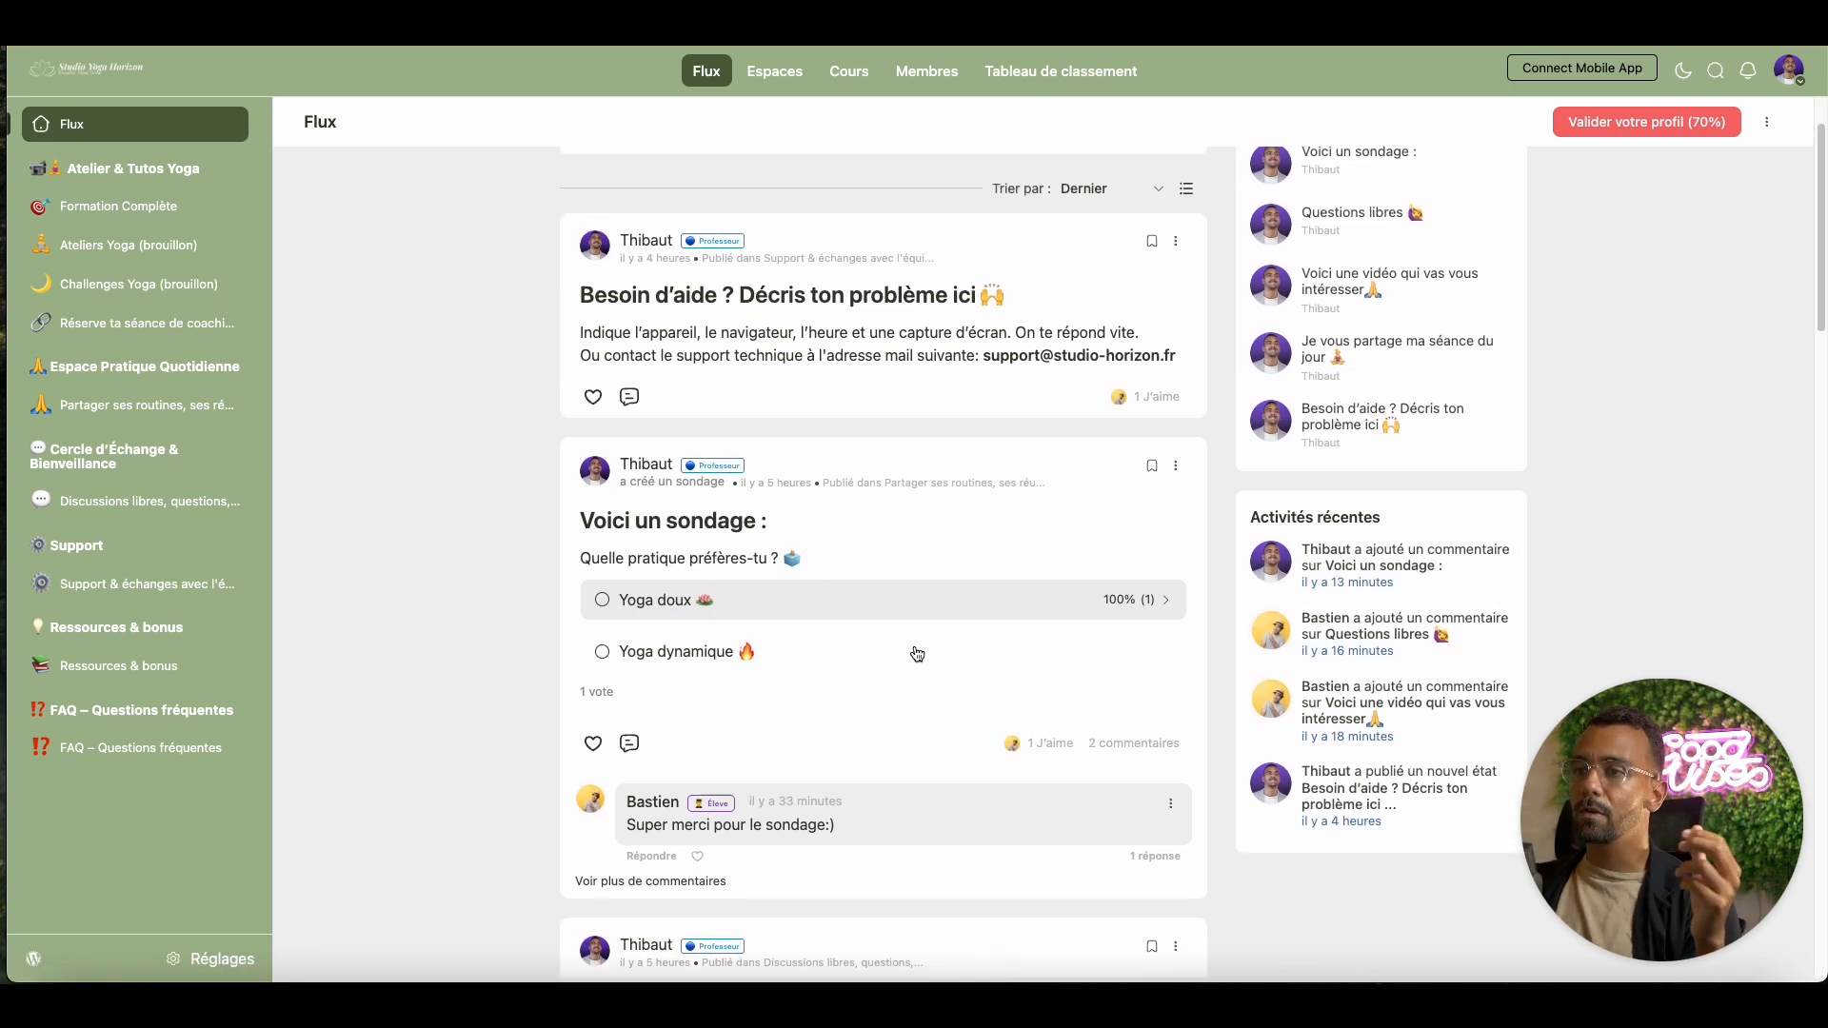
{"action": "scroll", "coordinate": [917, 654], "scroll_direction": "down", "scroll_amount": 1}
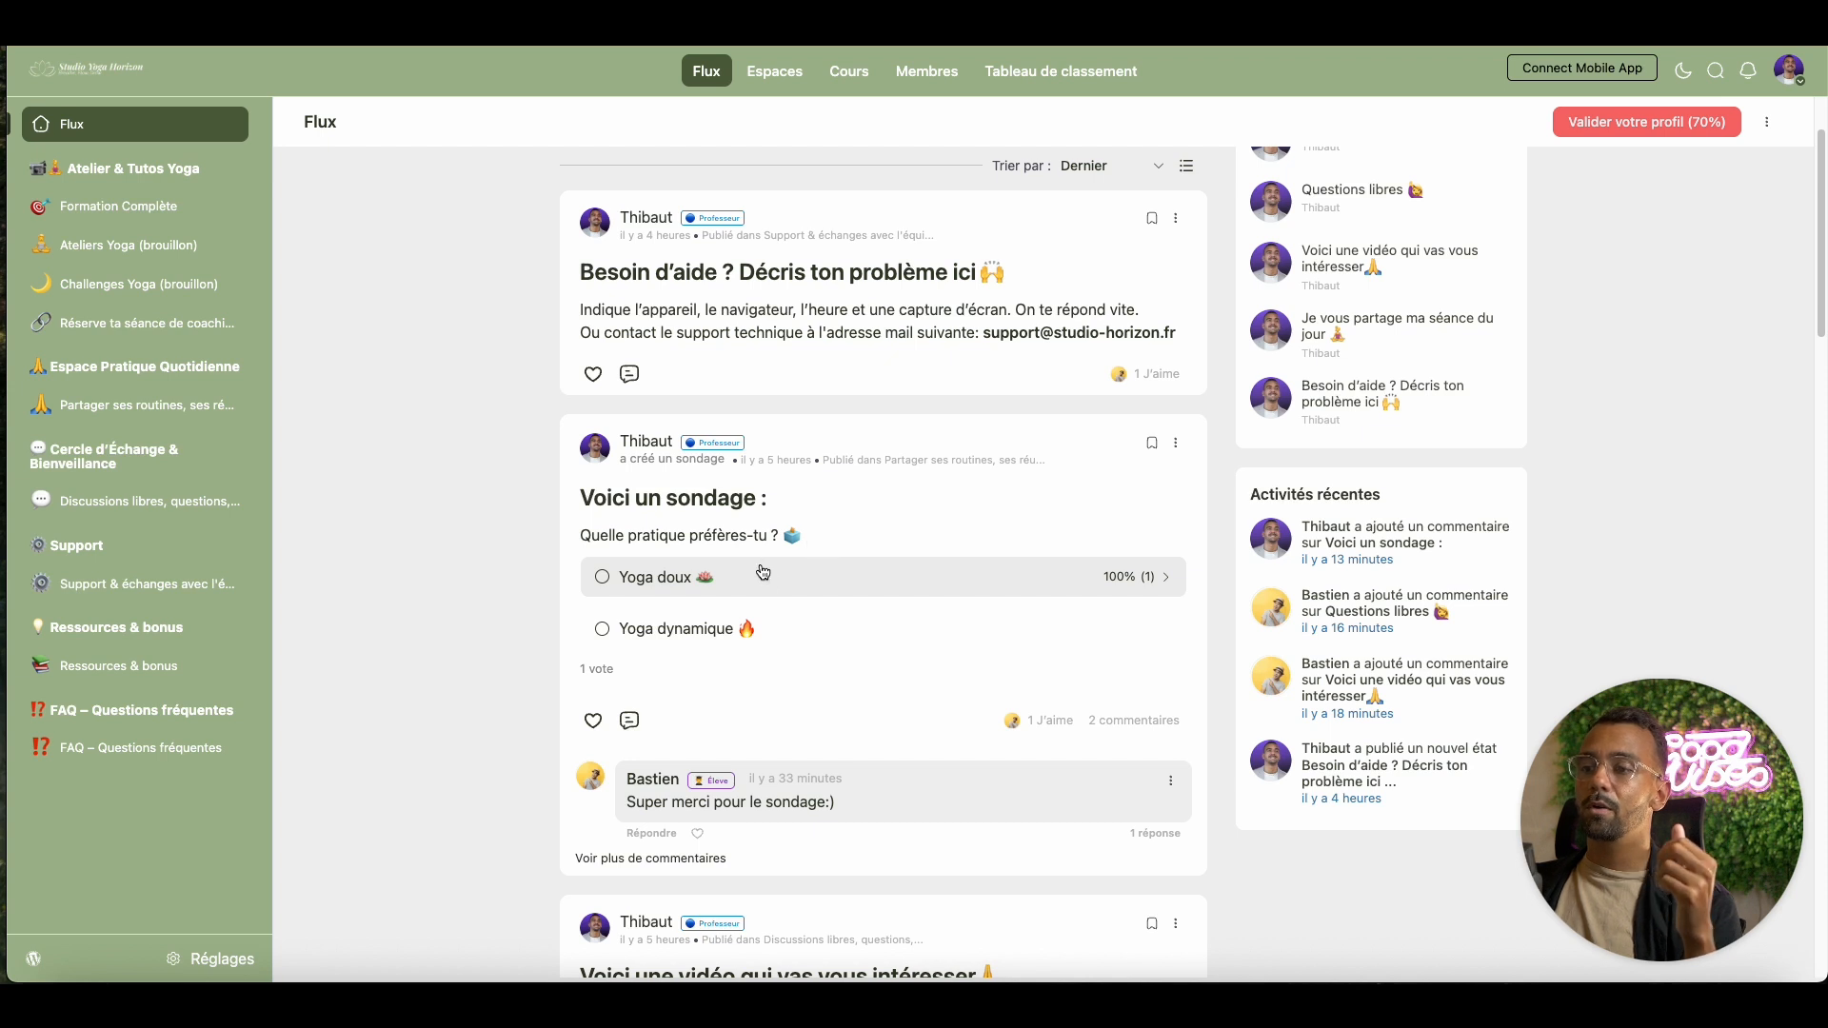
{"action": "scroll", "coordinate": [743, 557], "scroll_direction": "down", "scroll_amount": 3}
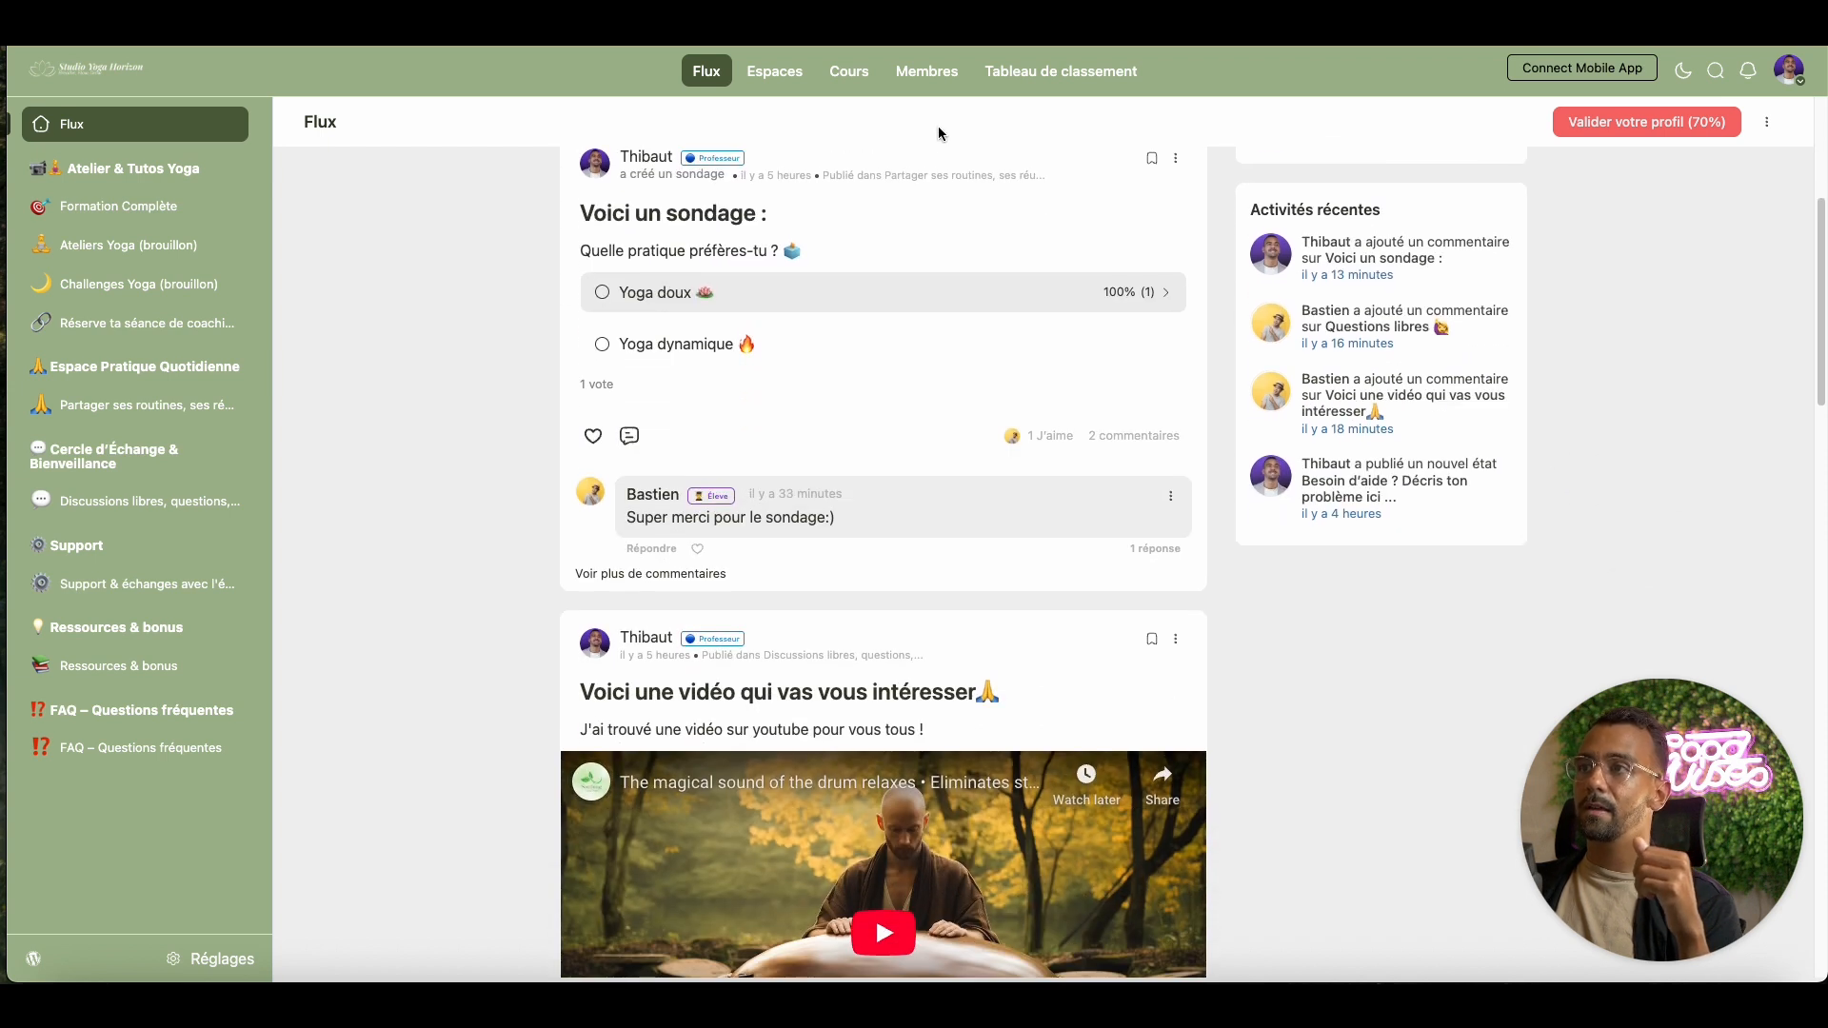
{"action": "left_click", "coordinate": [931, 73]}
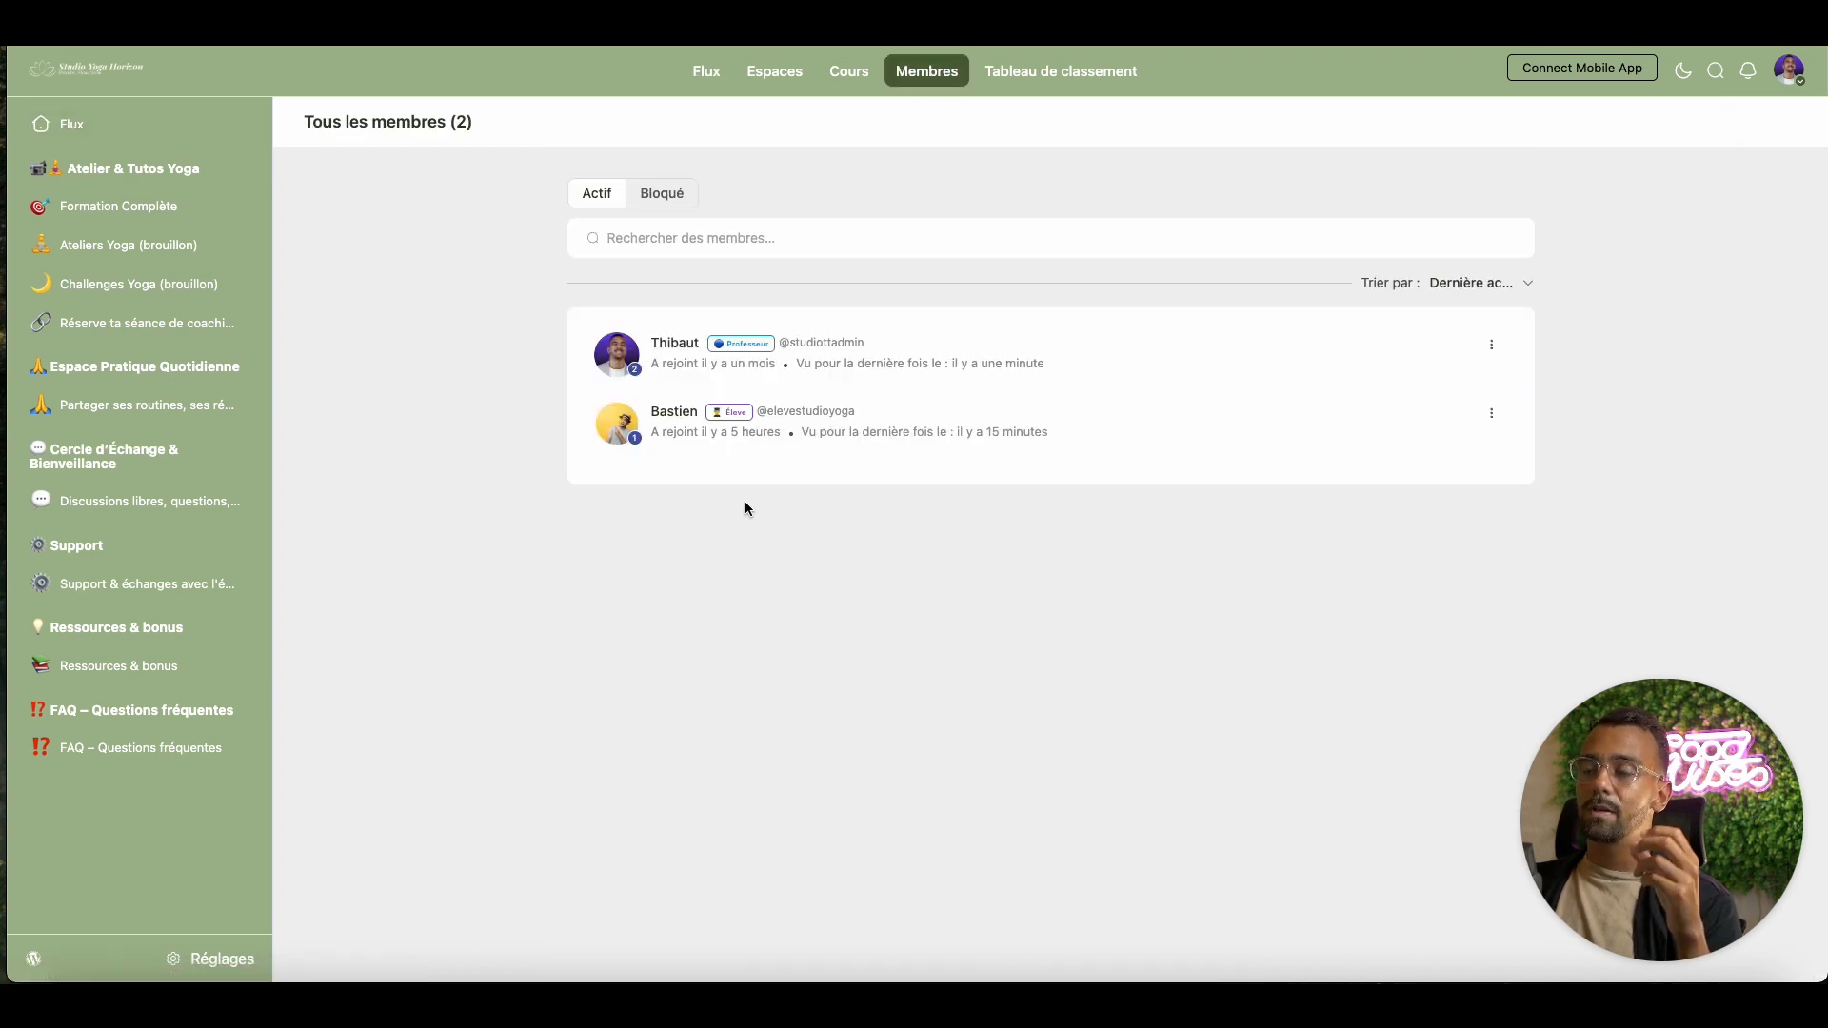